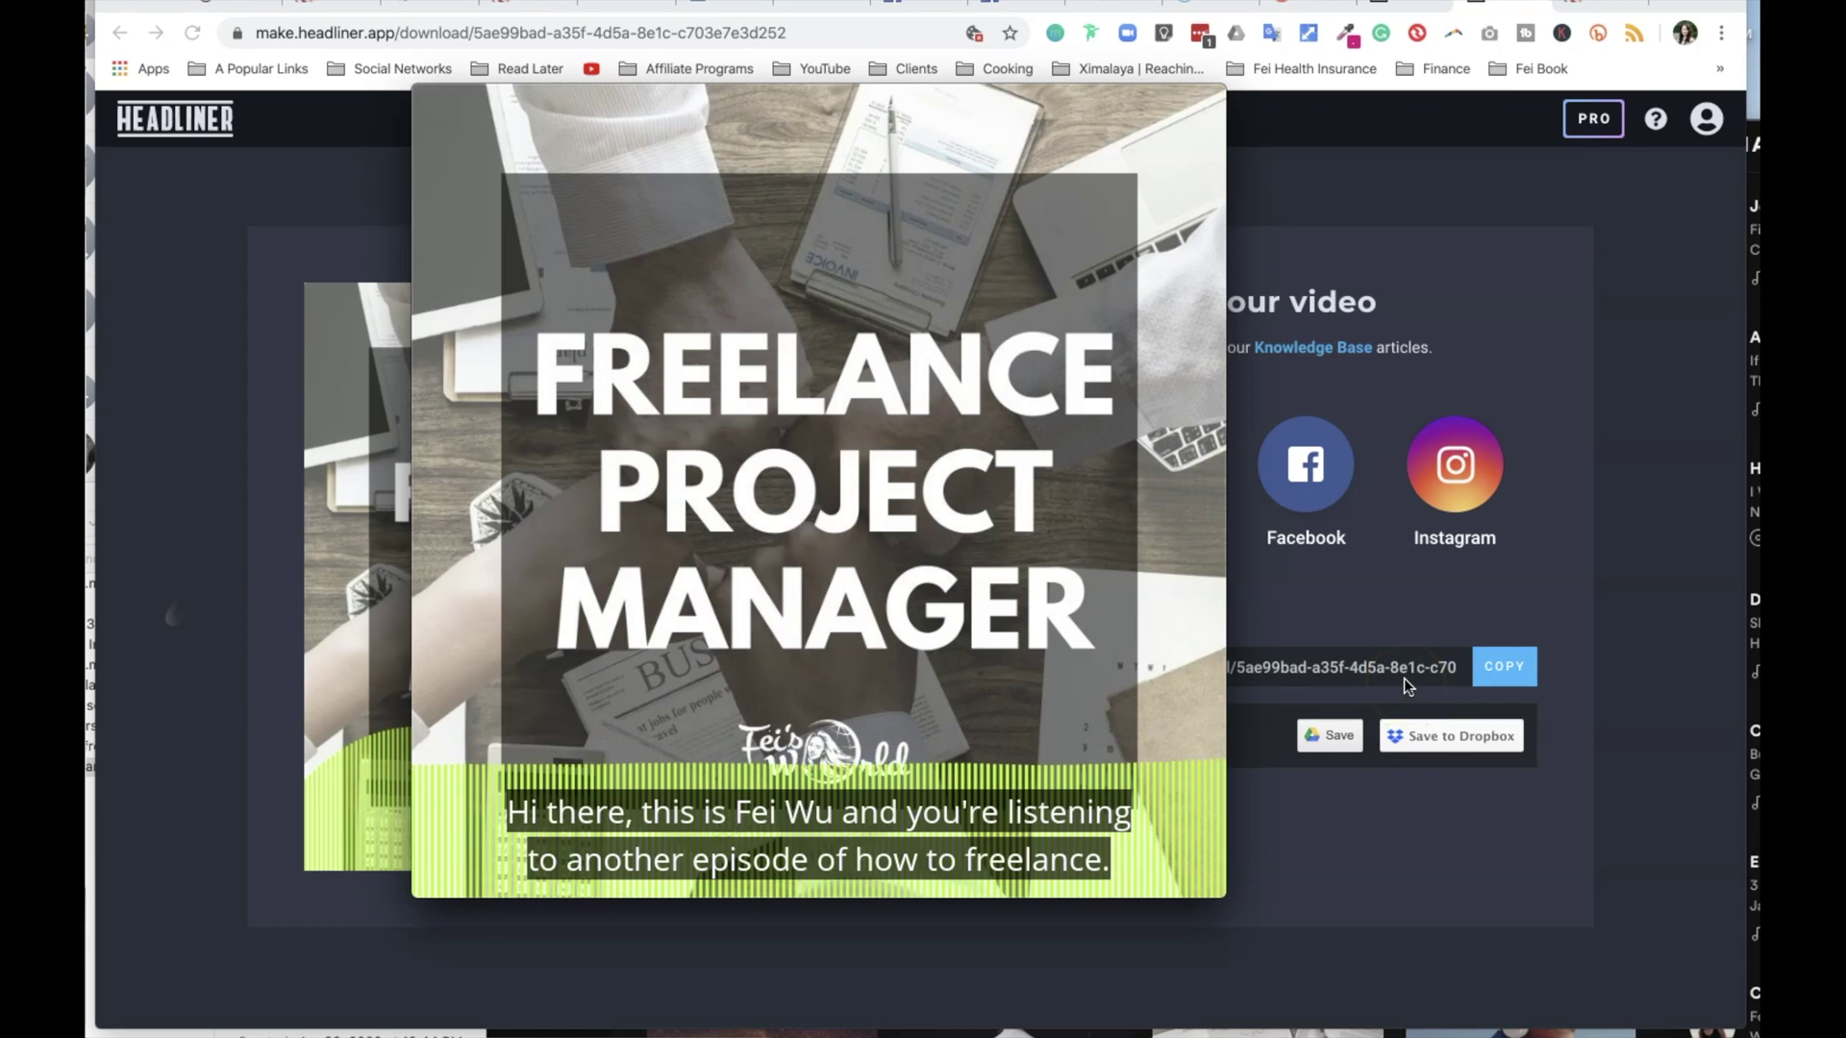
Step: Leave the finished video's download page and return to Headliner's Create page
left_click(1676, 707)
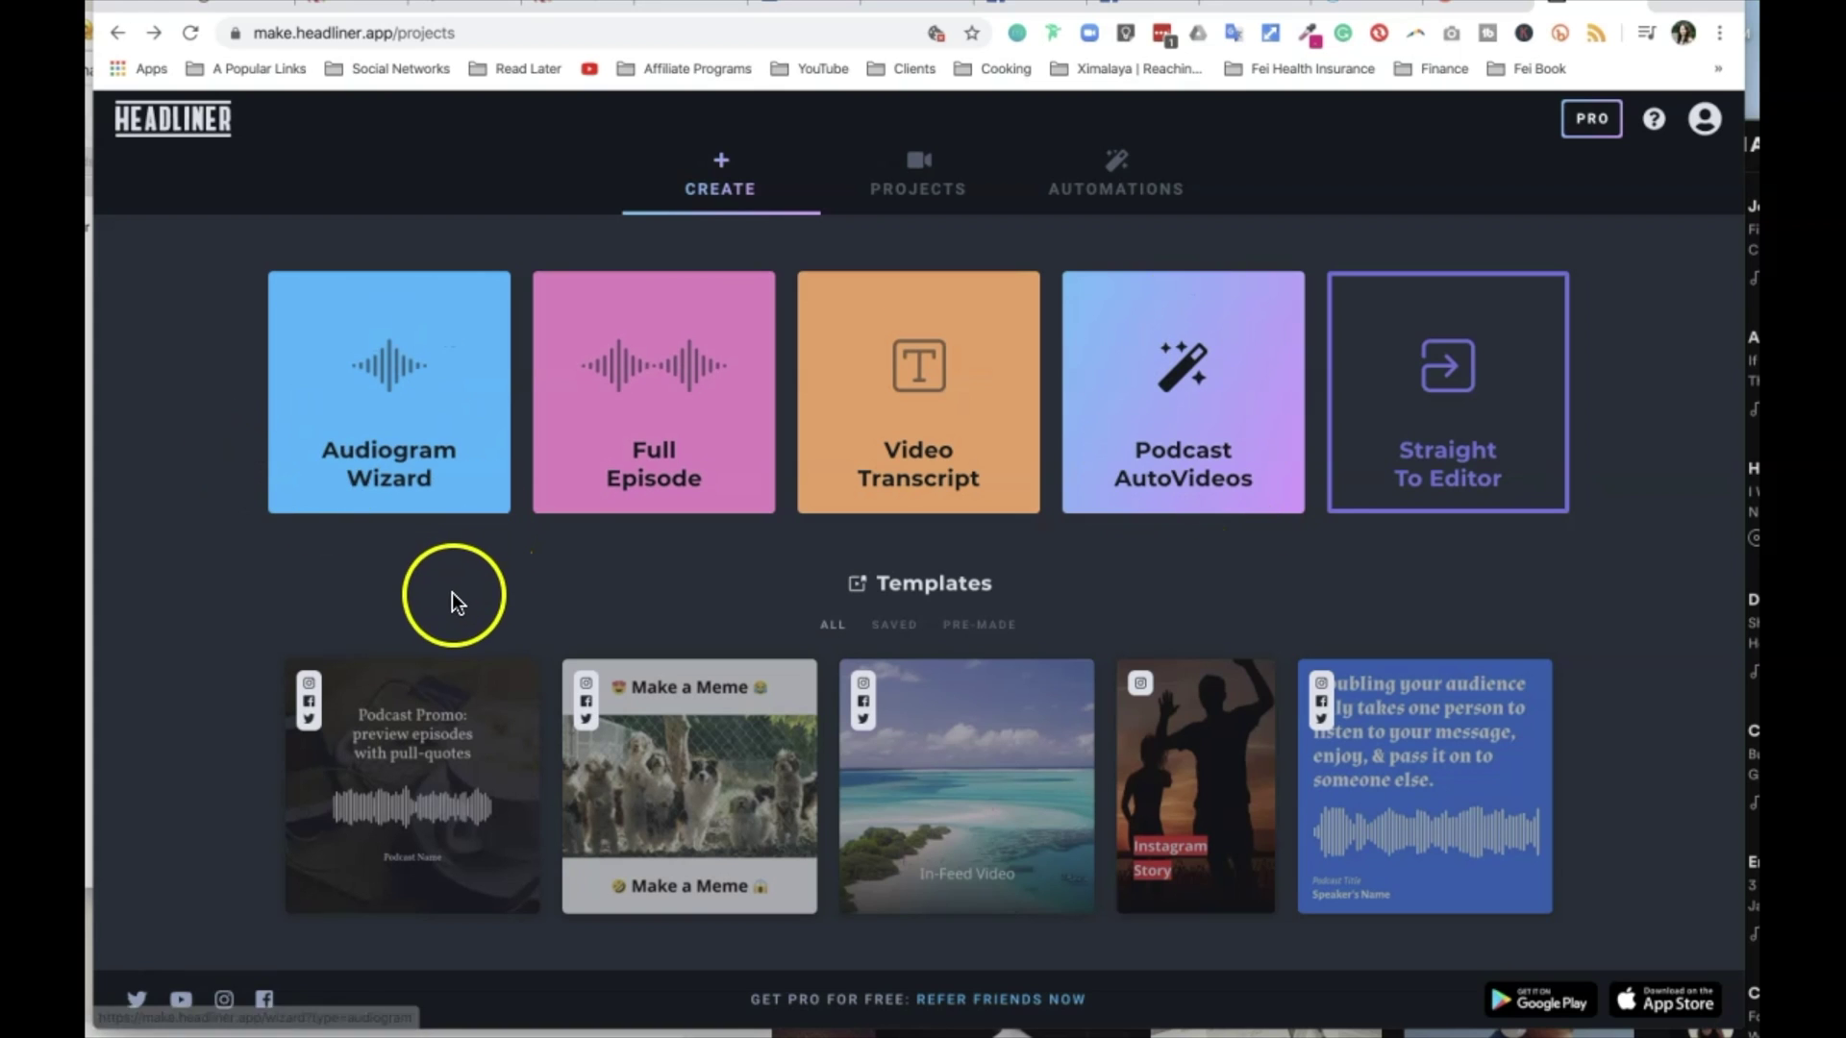
Step: Start a new project with the Audiogram Wizard card
left_click(477, 444)
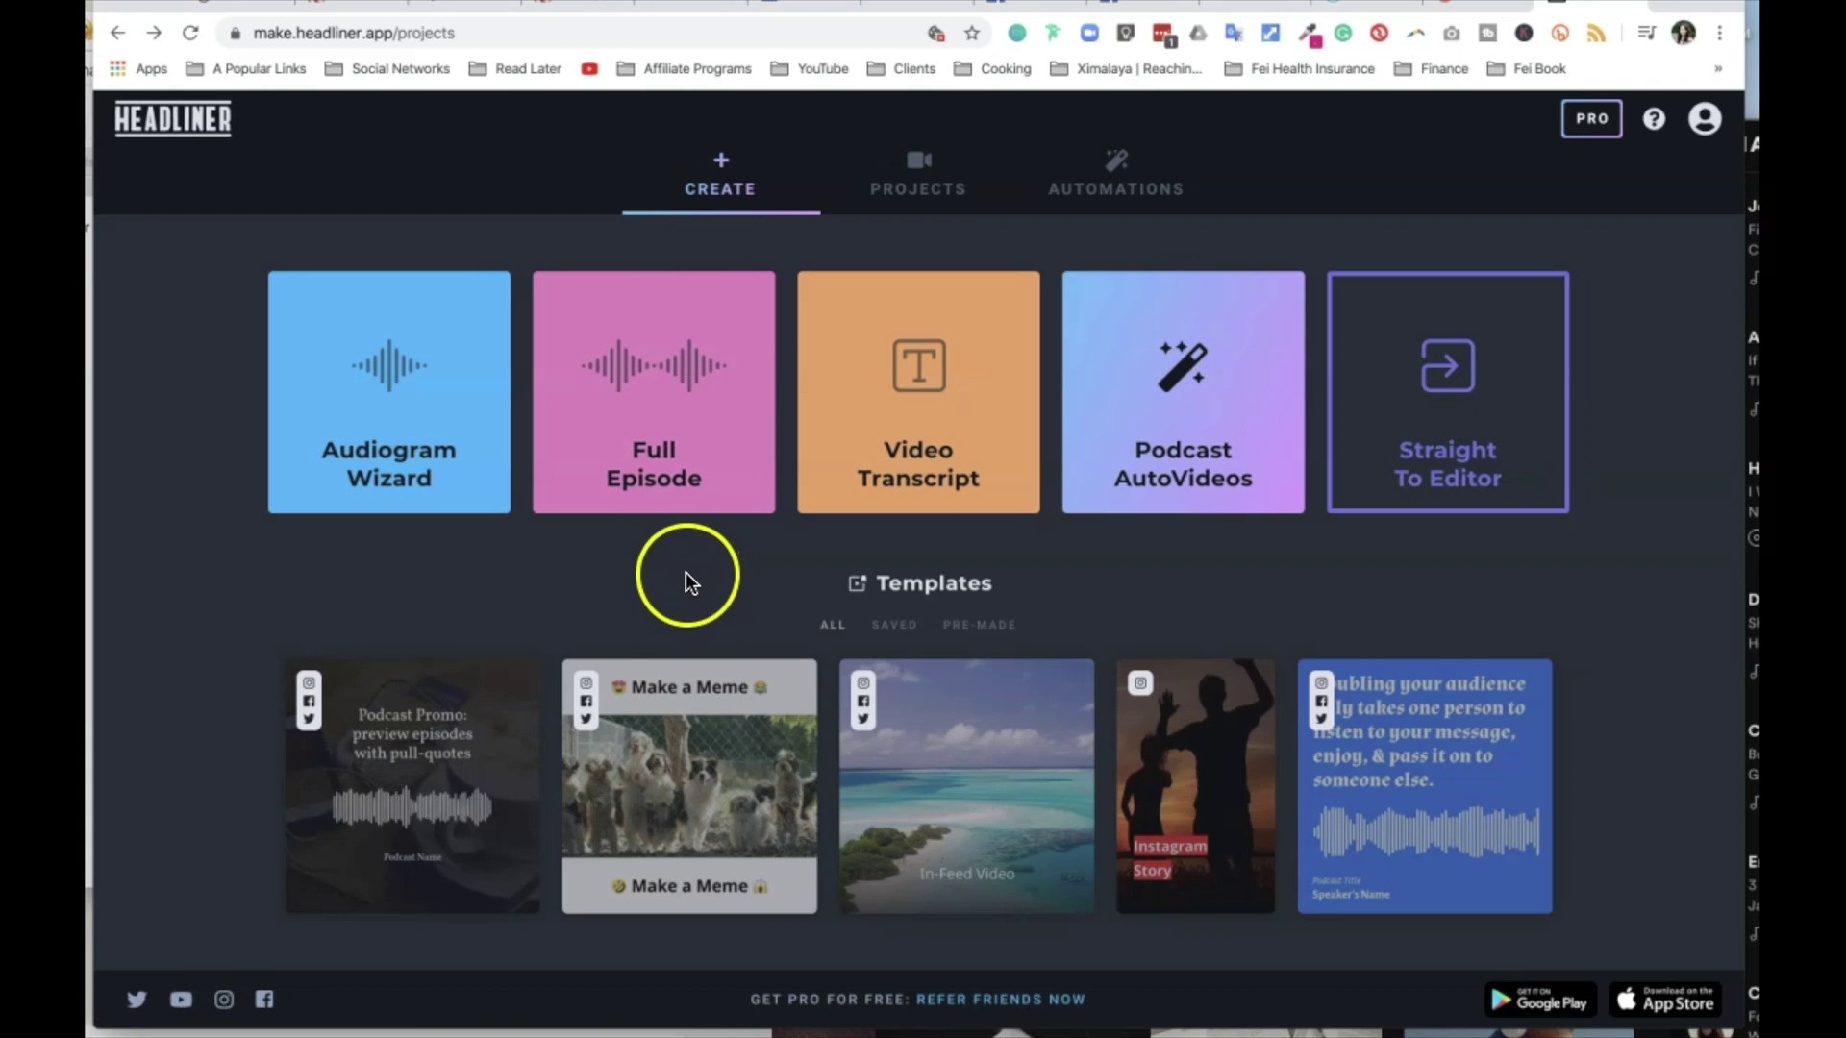
left_click(429, 411)
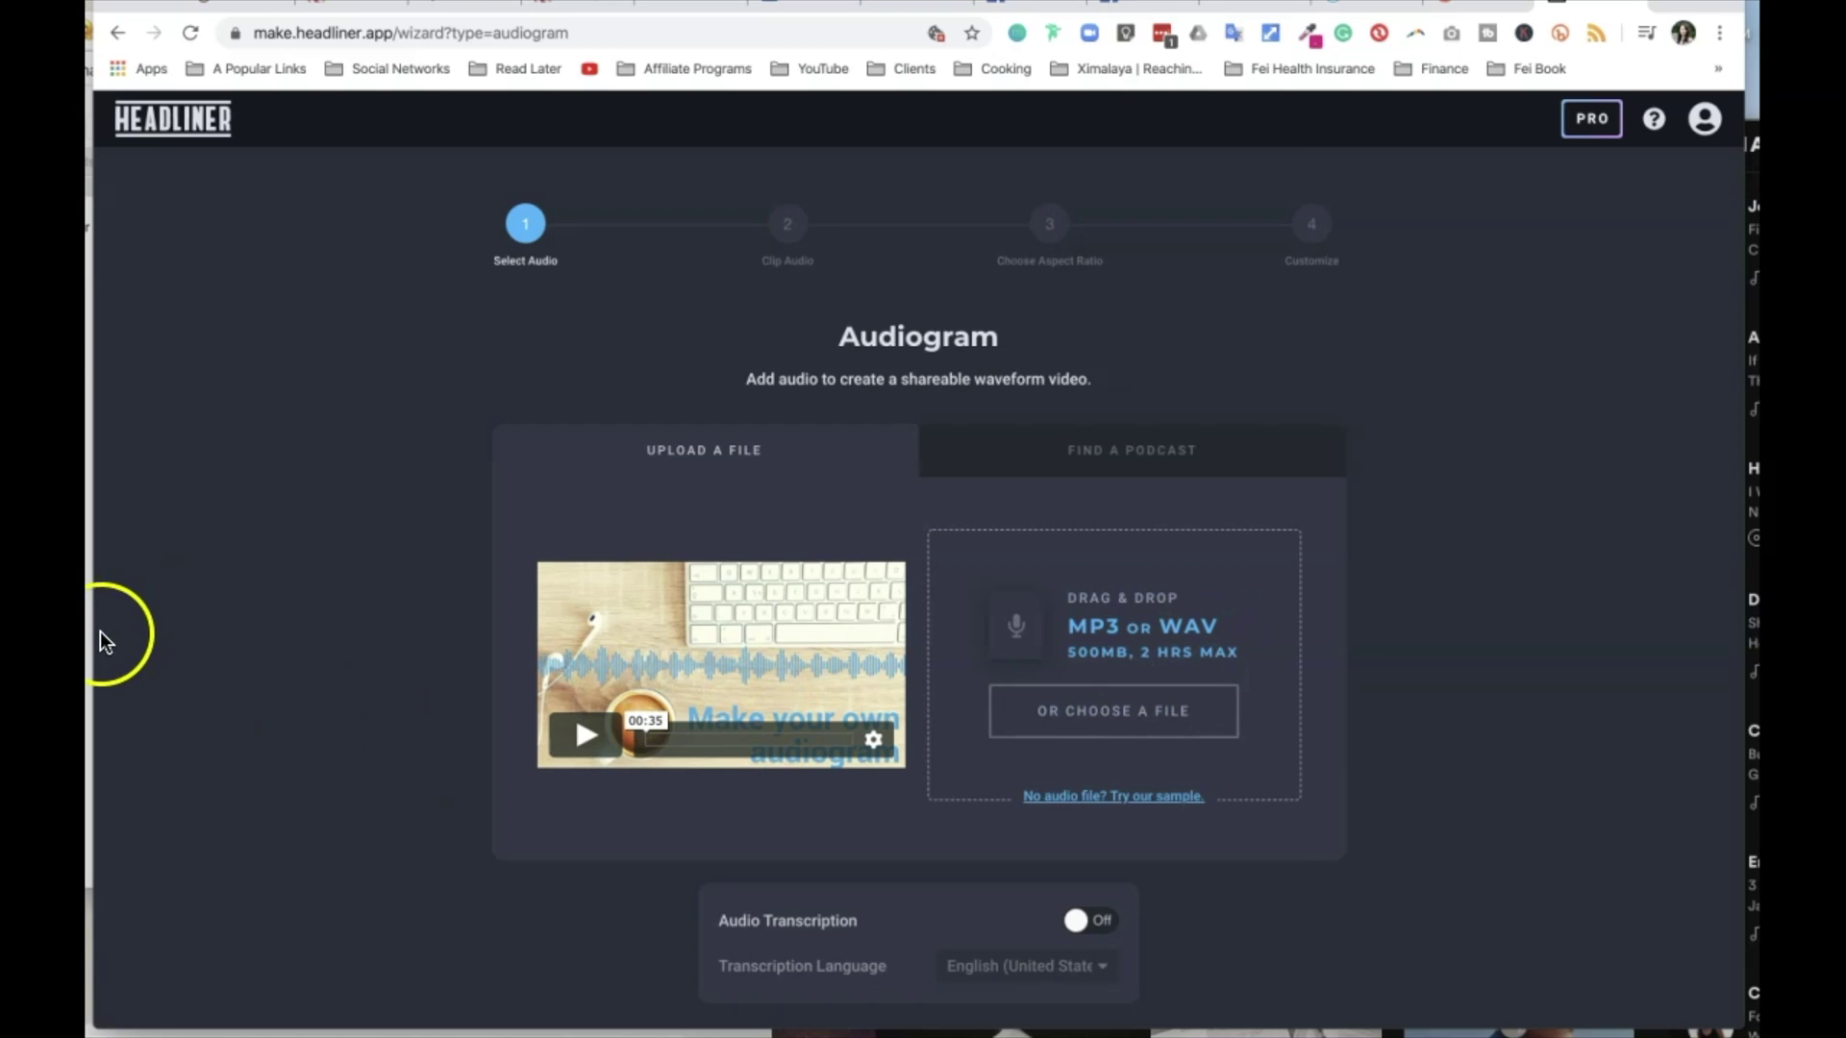
Step: In Finder, browse to Feisworld > podcast > deliverables > mini-freelance
left_click(88, 227)
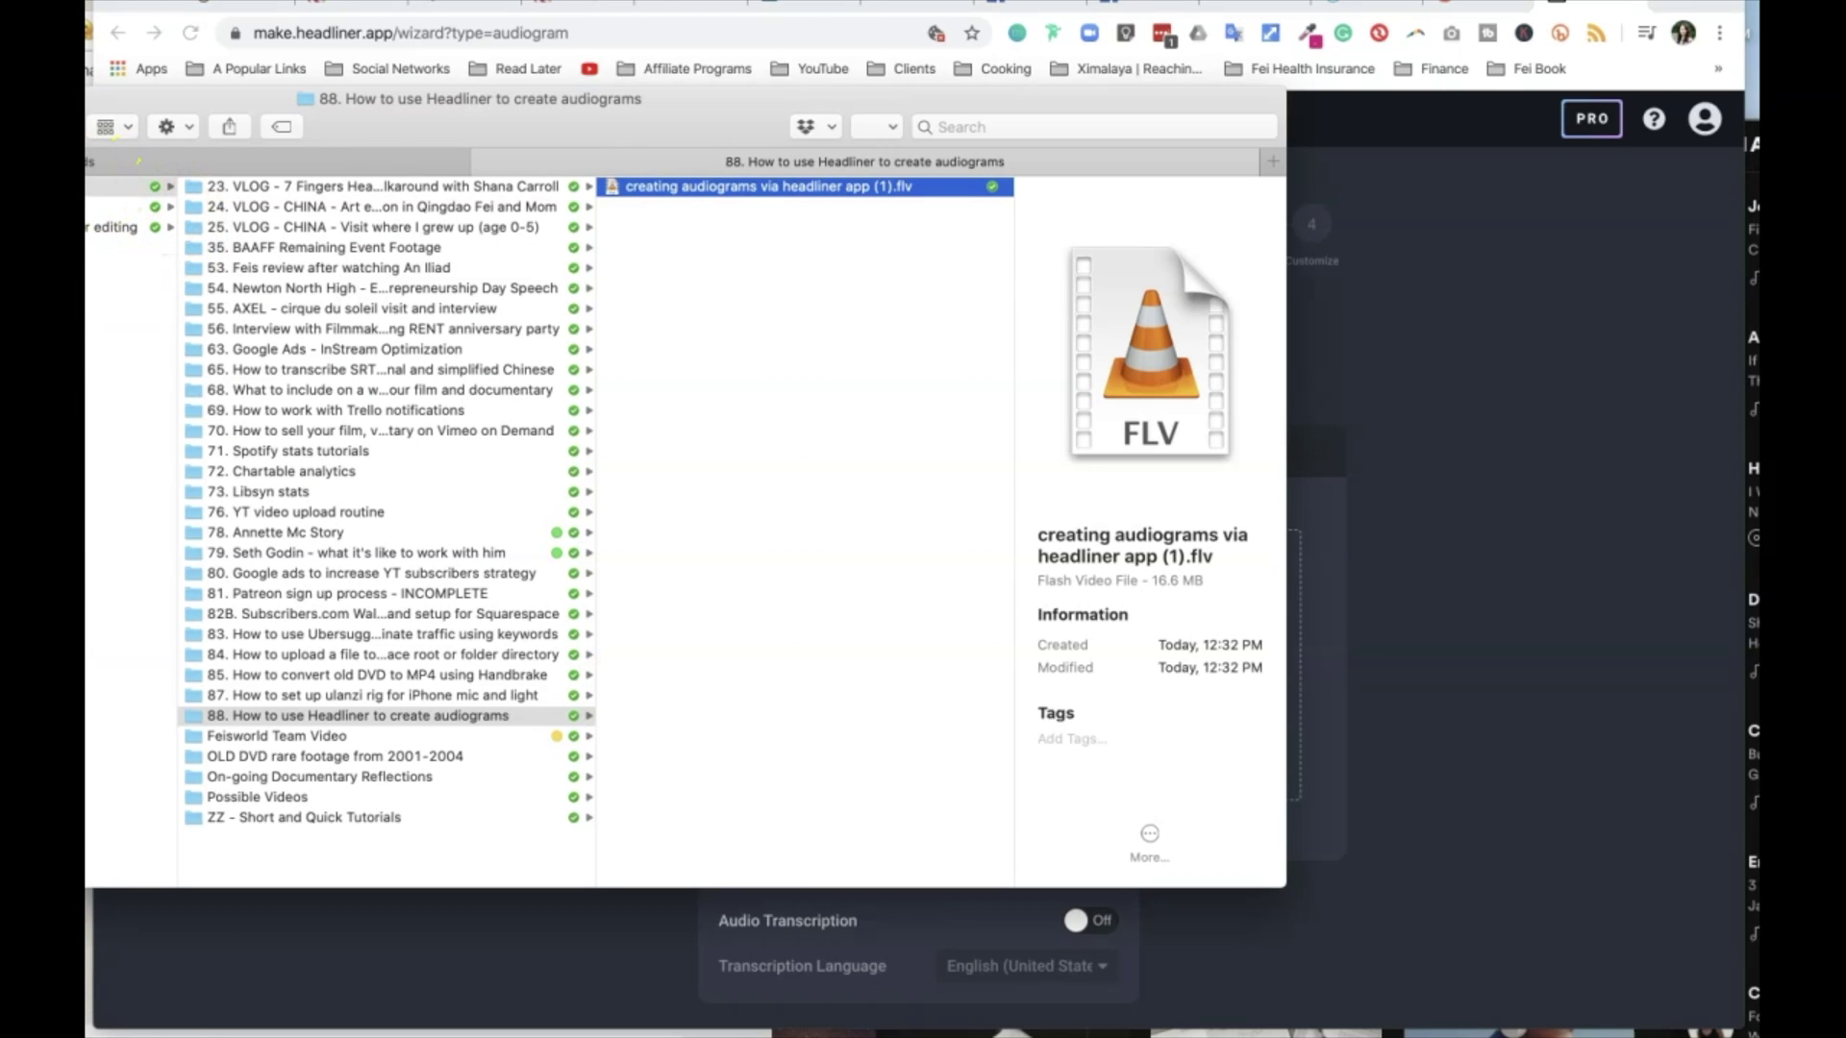
left_click(144, 207)
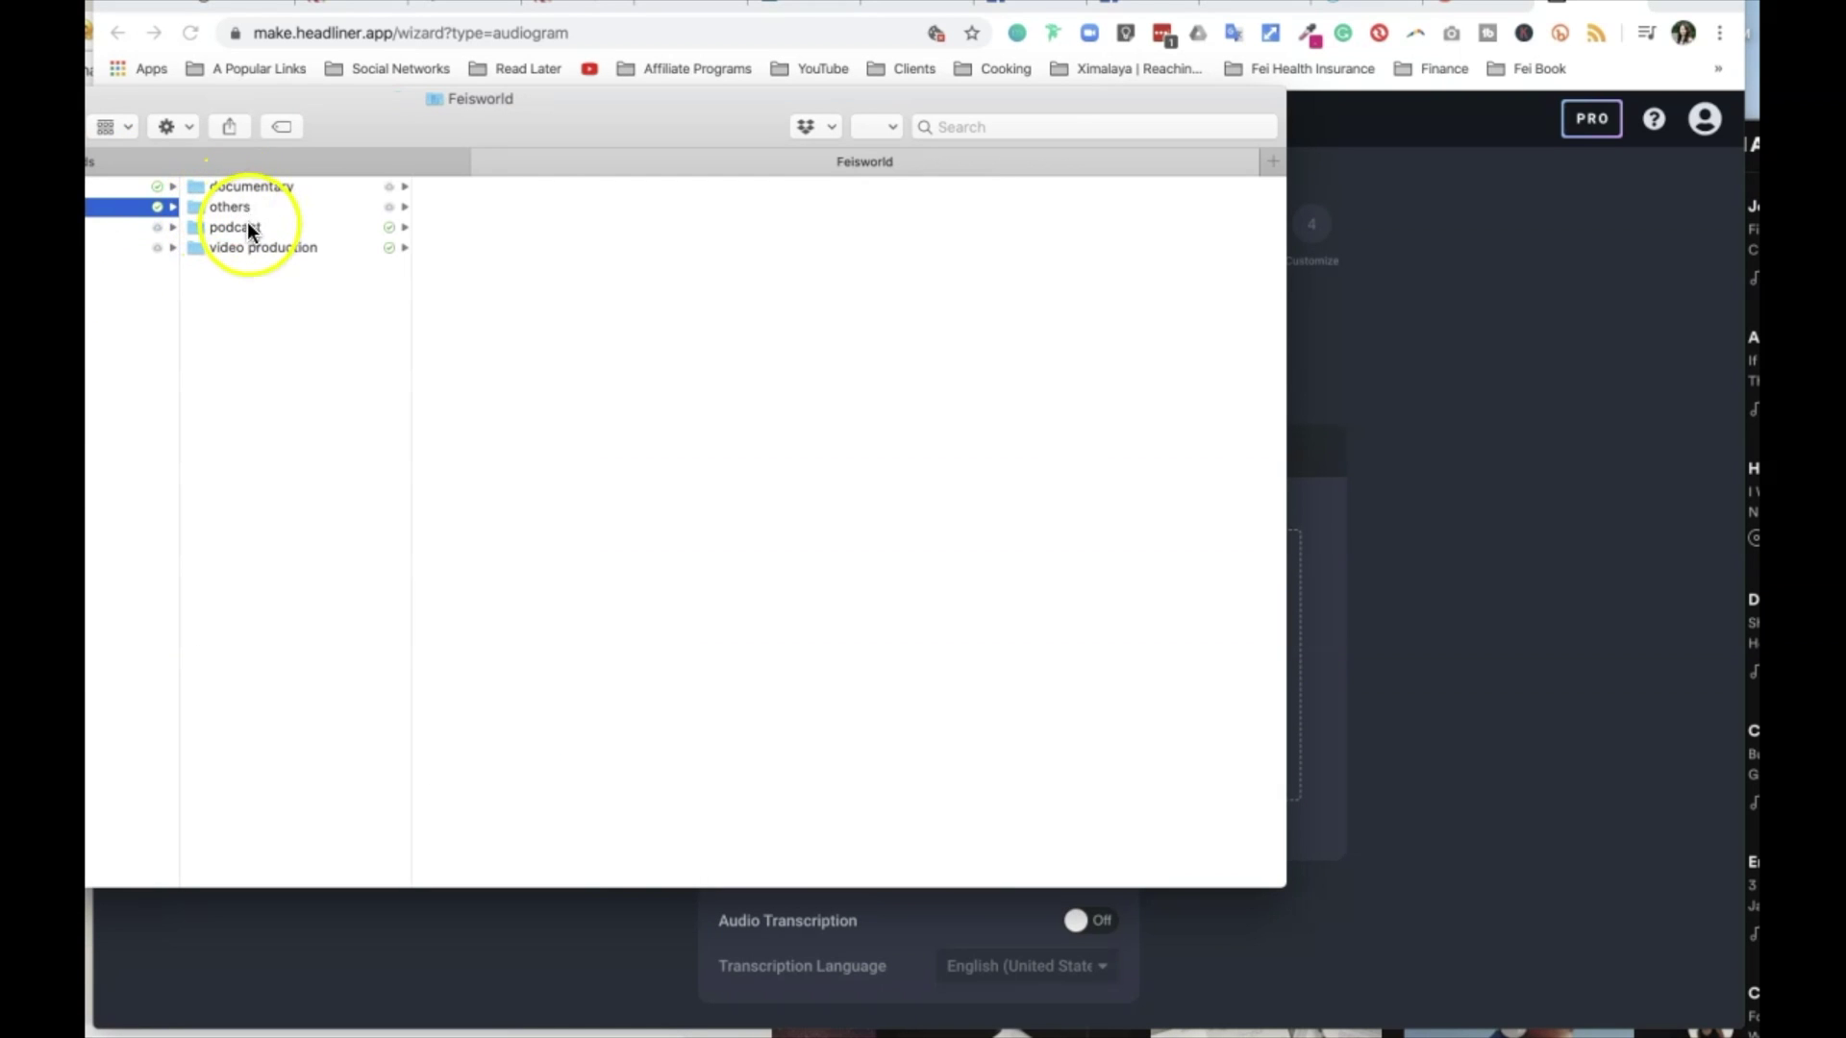
left_click(249, 228)
left_click(535, 187)
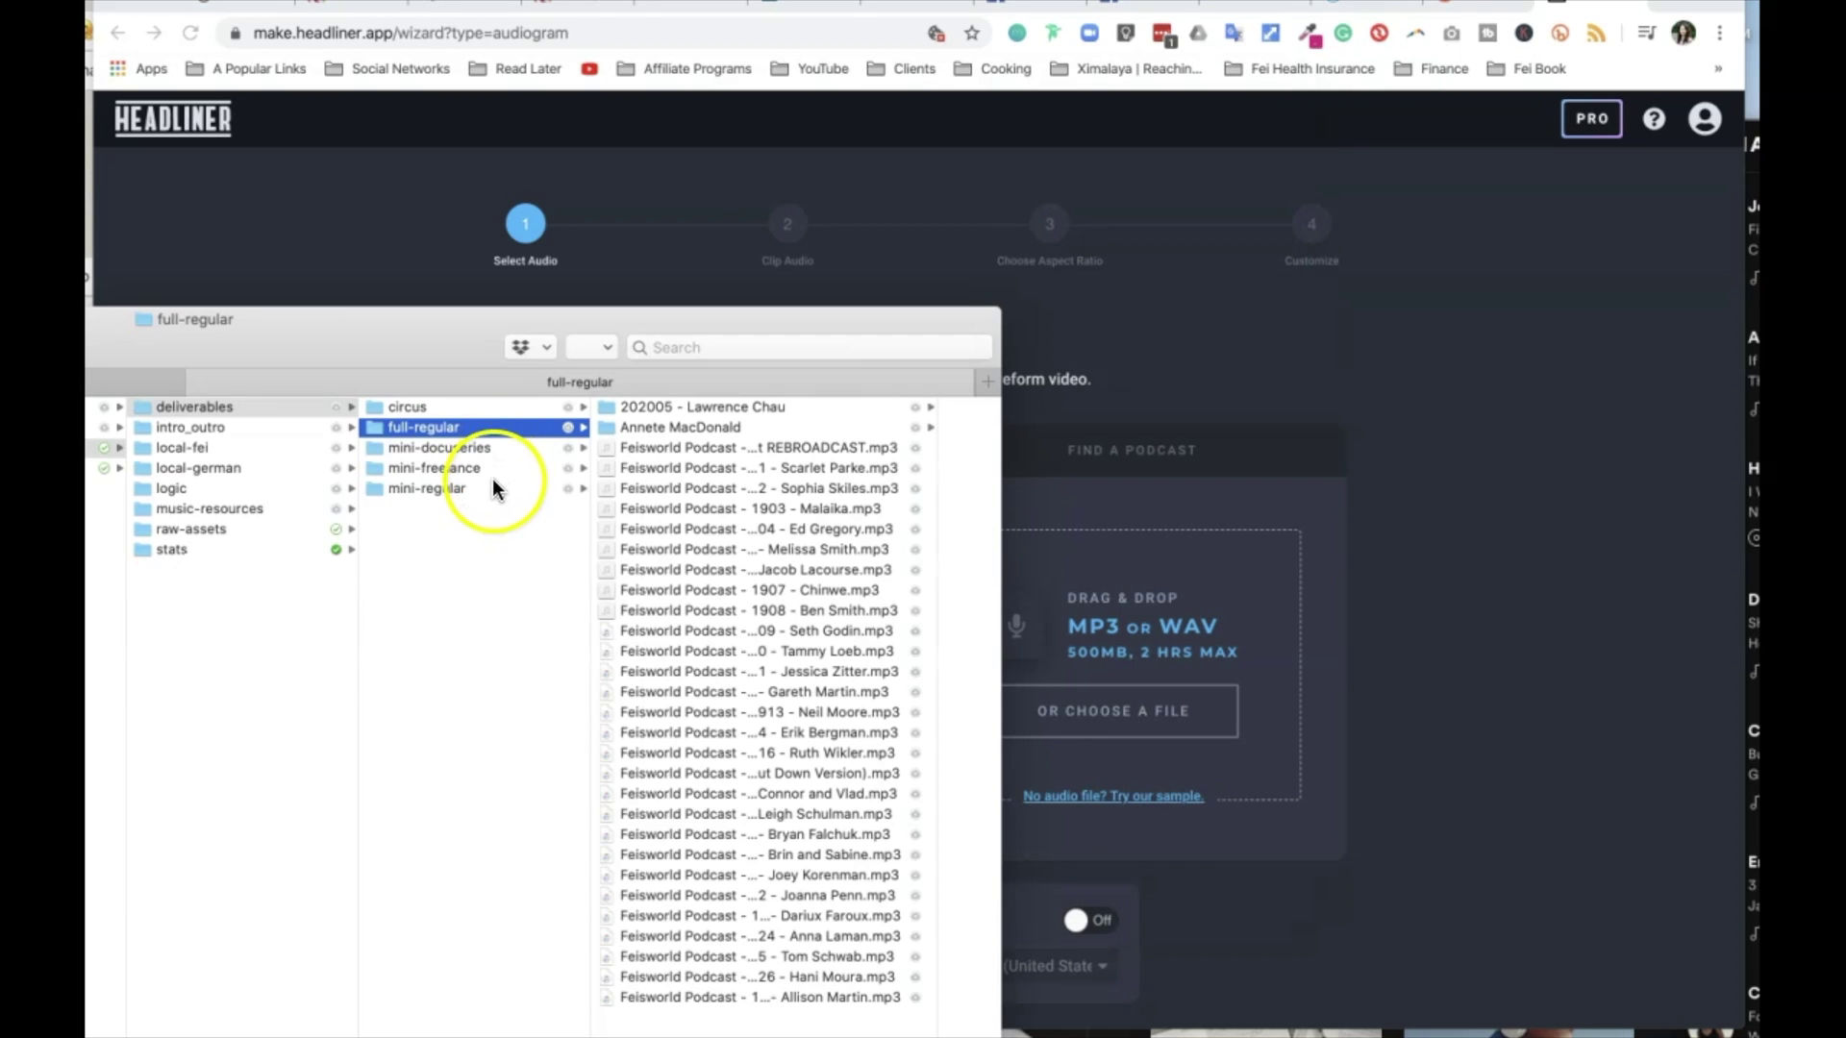
left_click(496, 471)
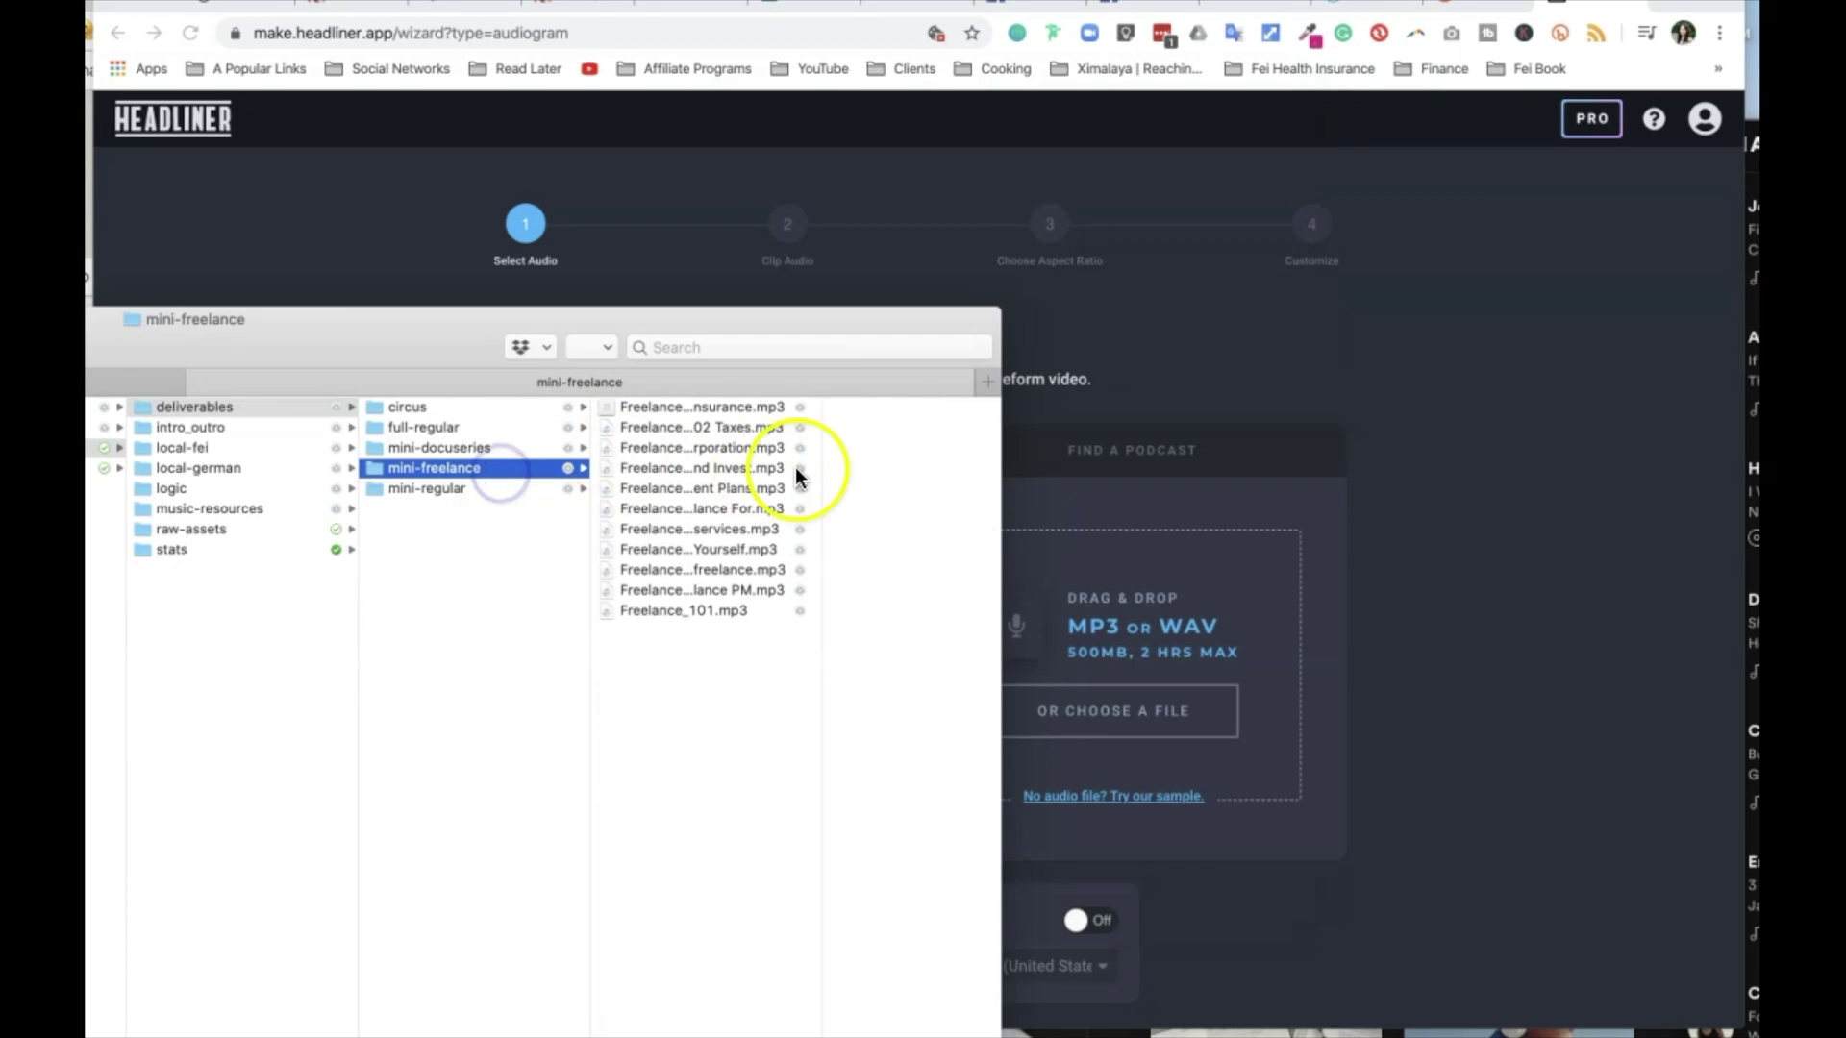
Step: Drag 'Freelance Minis - 010 How to be a freelance PM.mp3' onto Headliner's audio drop zone
left_click_drag(822, 493, 1000, 491)
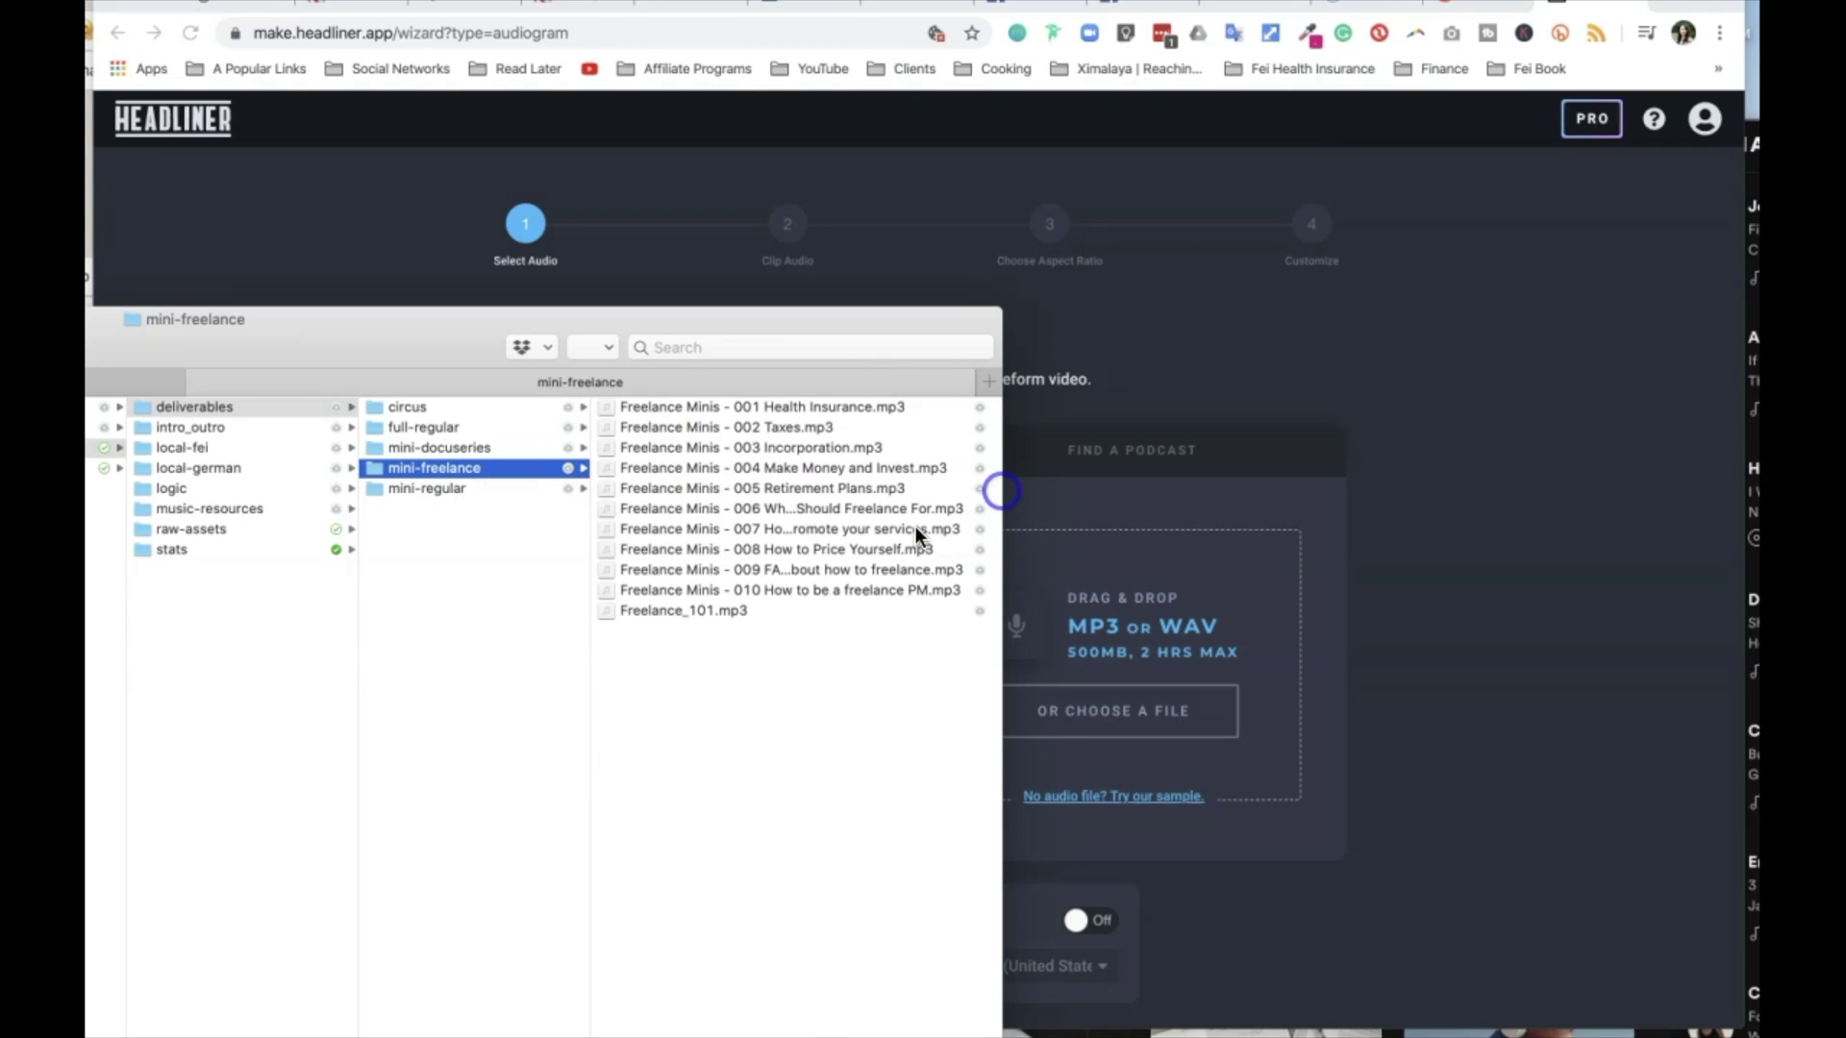
left_click(844, 589)
left_click_drag(816, 306, 269, 510)
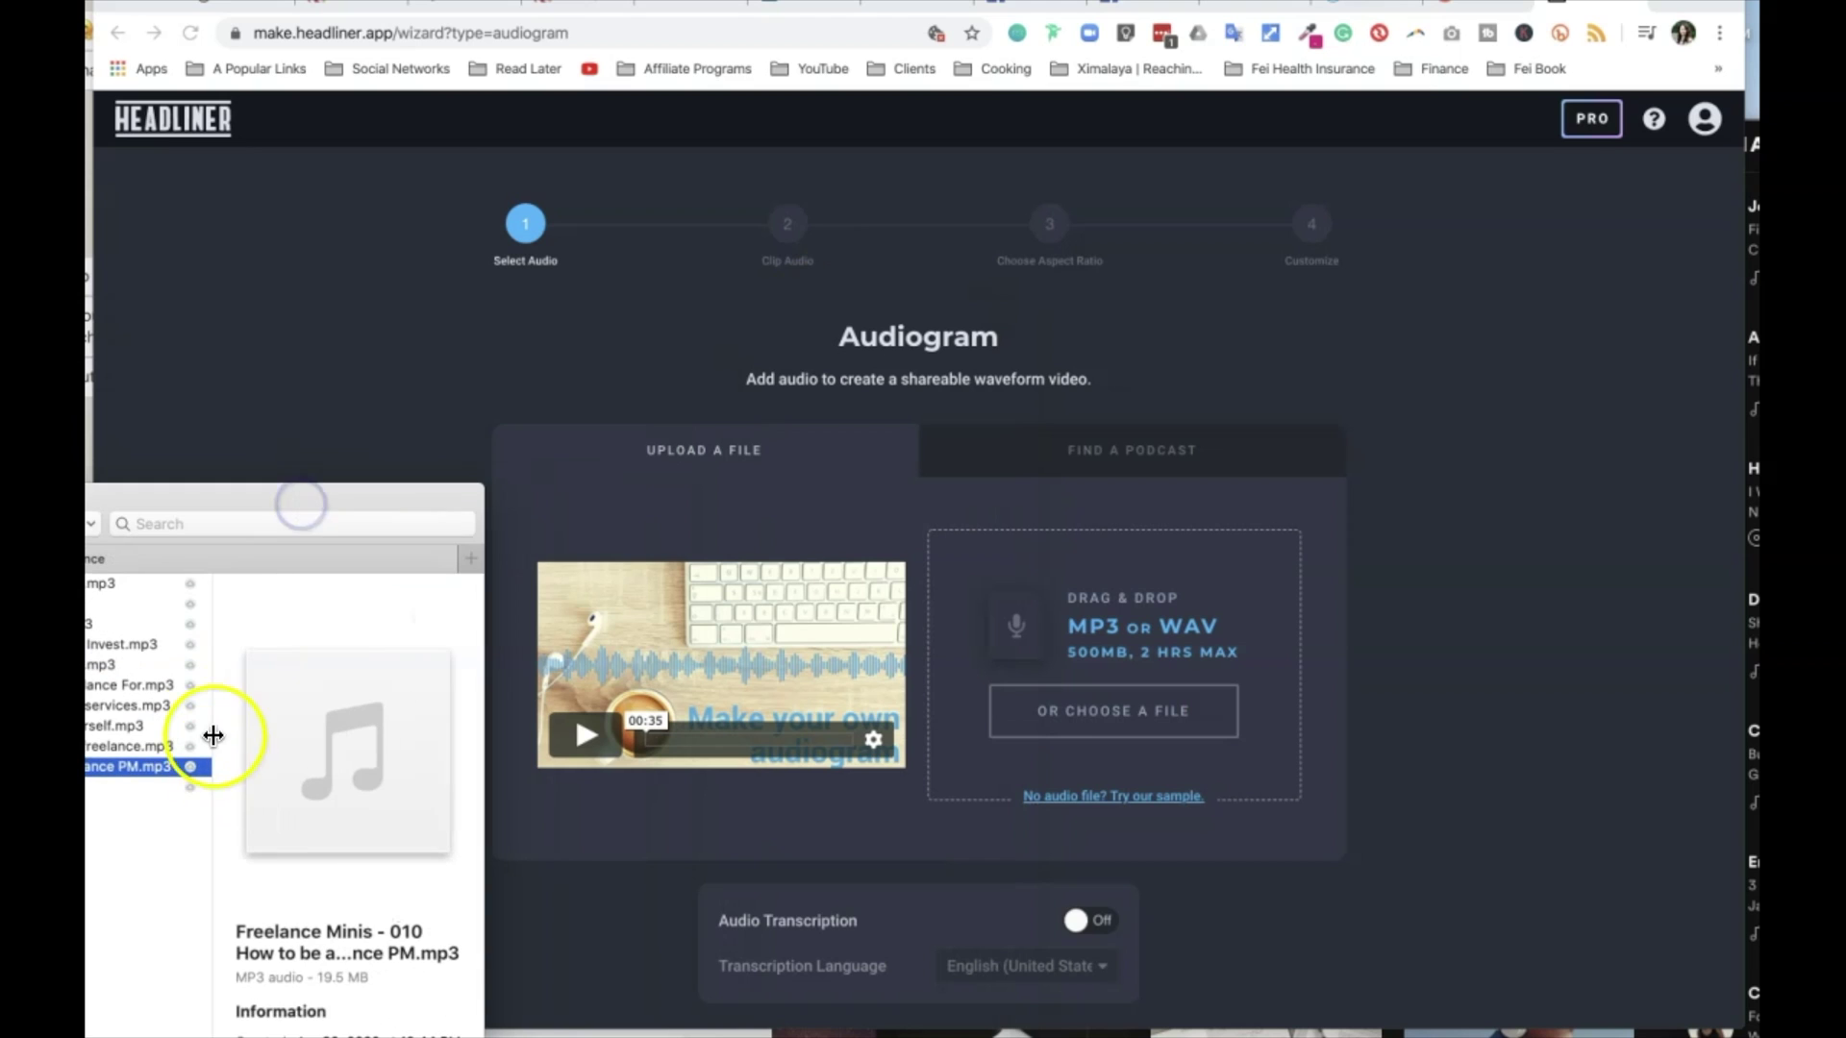
left_click_drag(142, 766, 1227, 732)
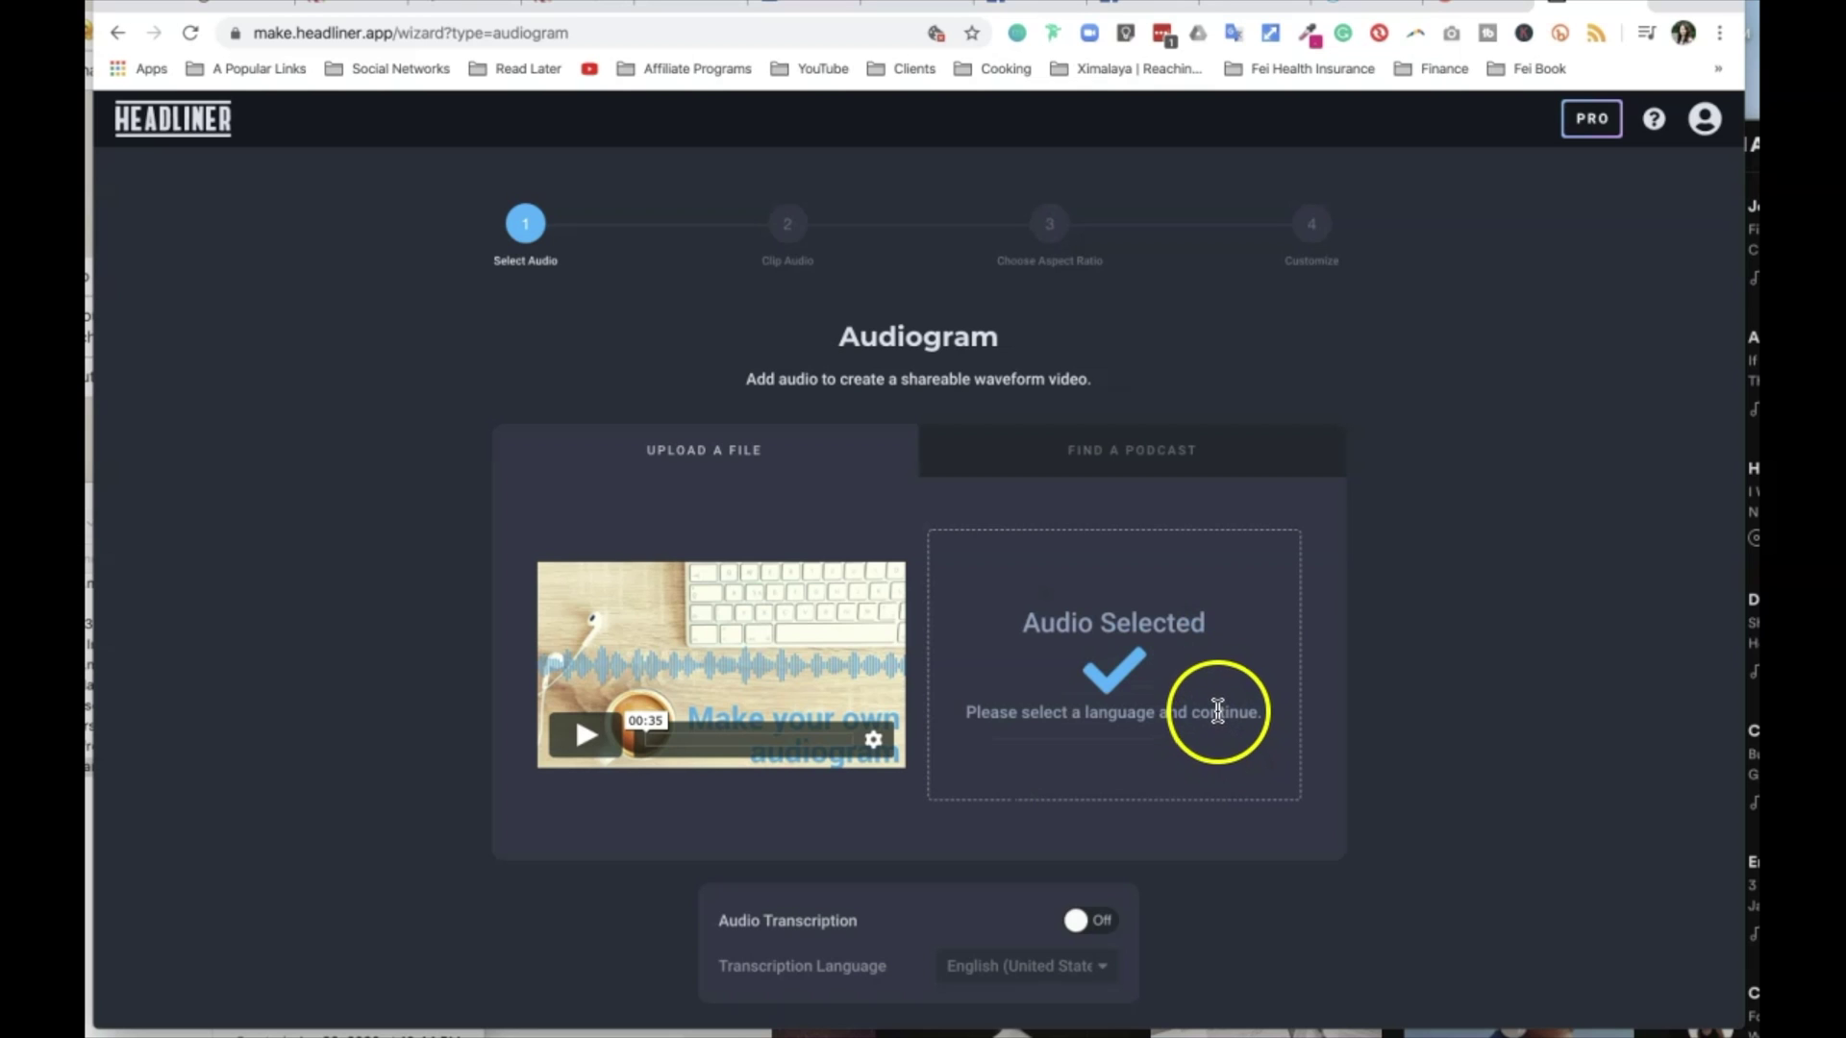
Step: Turn on English (United States) audio transcription and continue to the Clip Audio step
scroll(1370, 735, "down", 2)
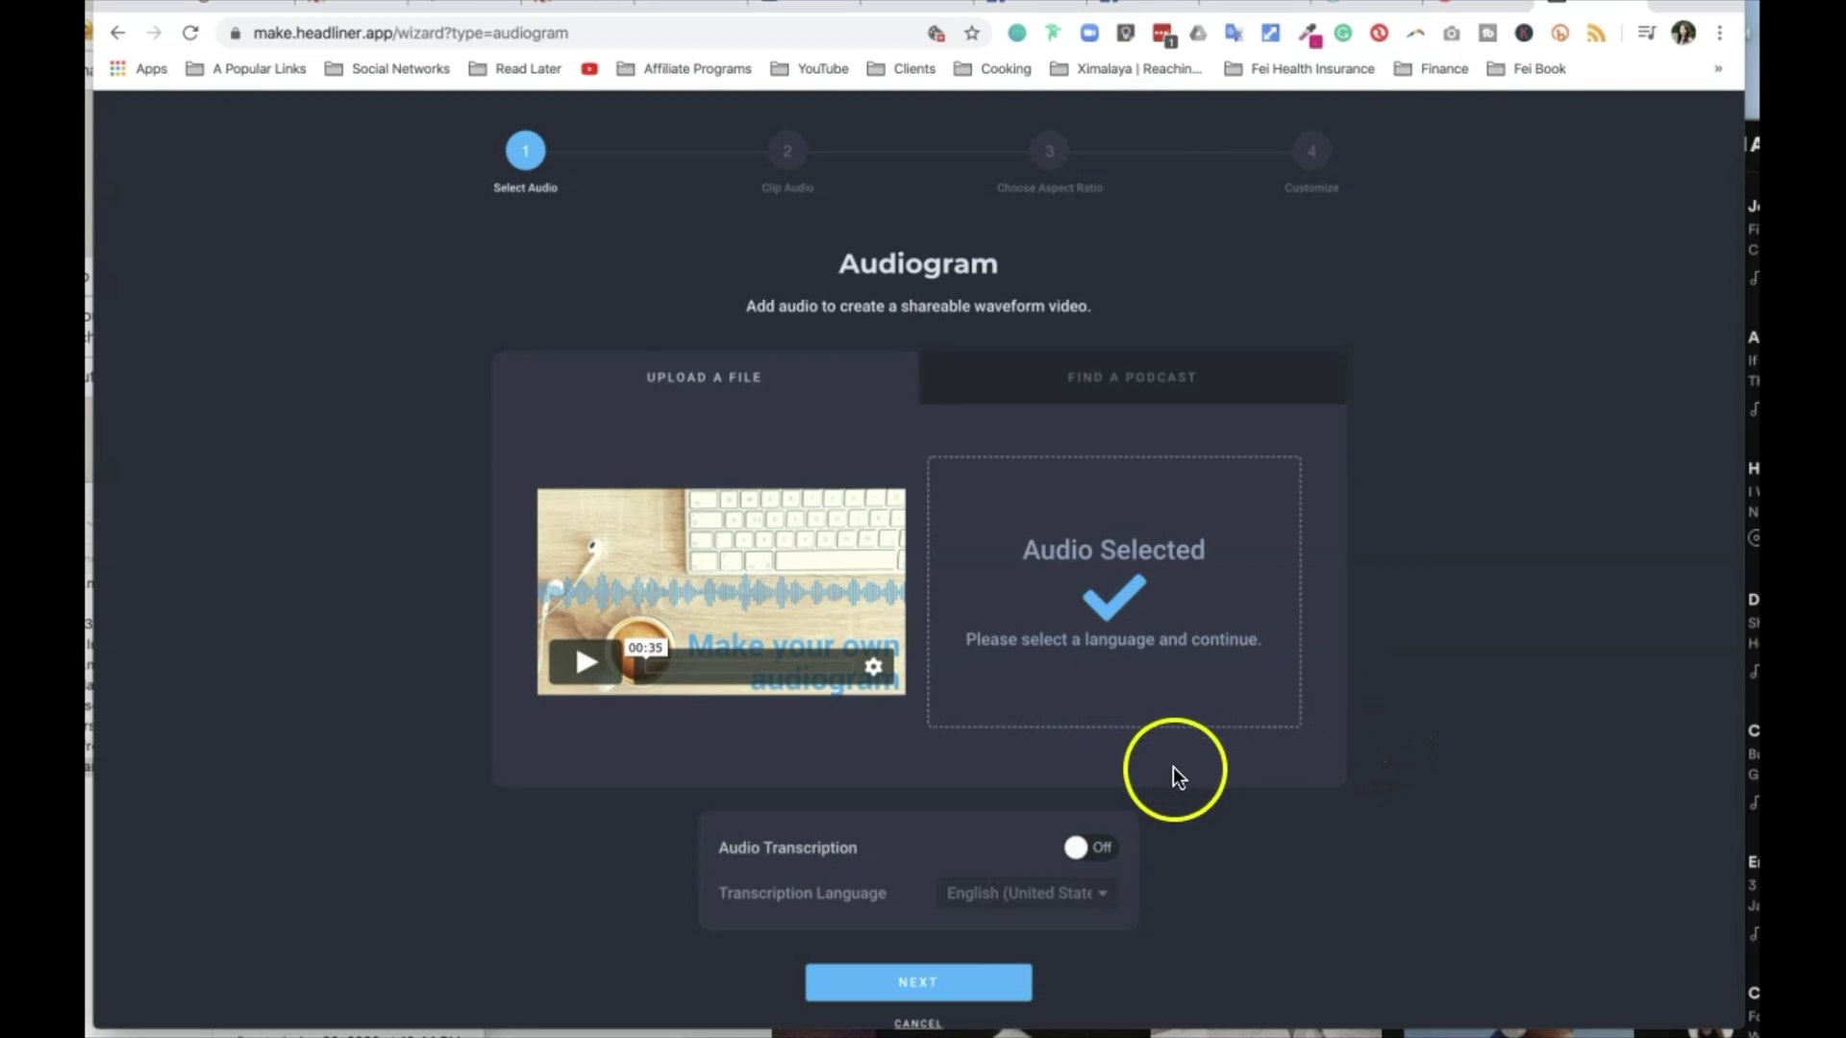
left_click(1092, 847)
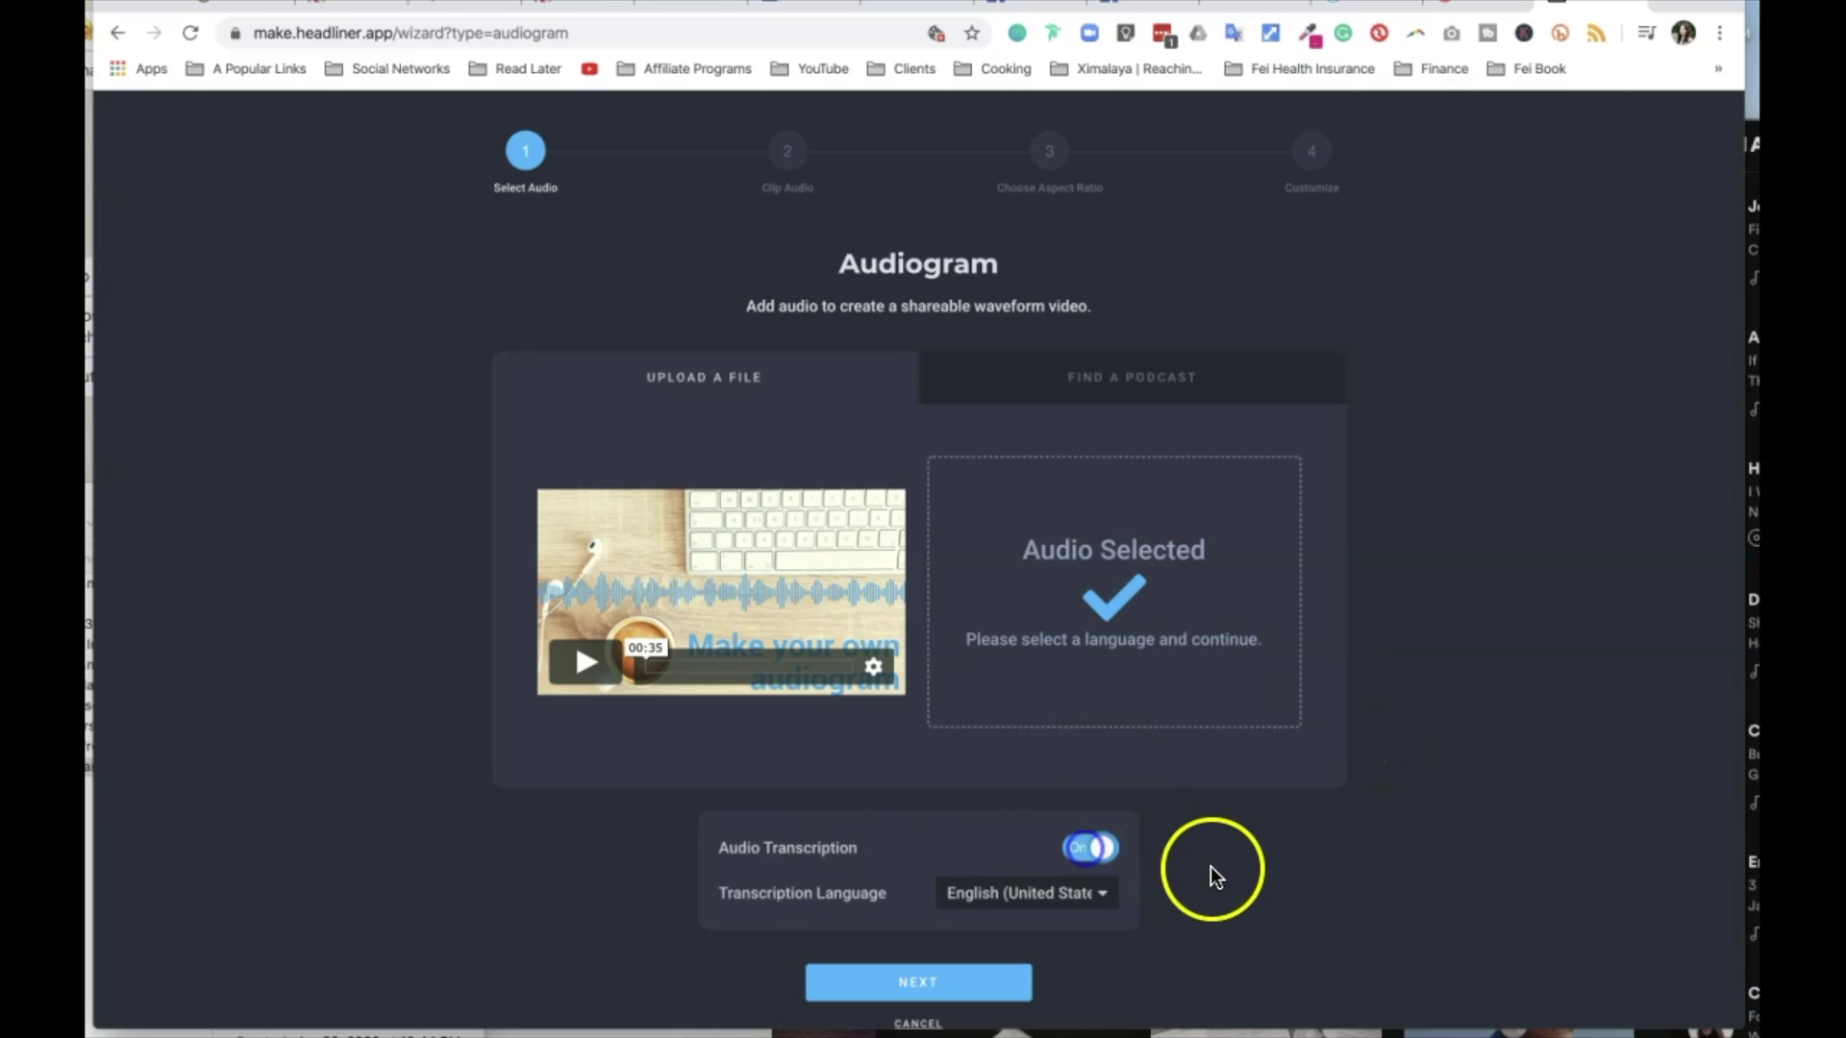
scroll(1242, 902, "down", 1)
left_click(1096, 846)
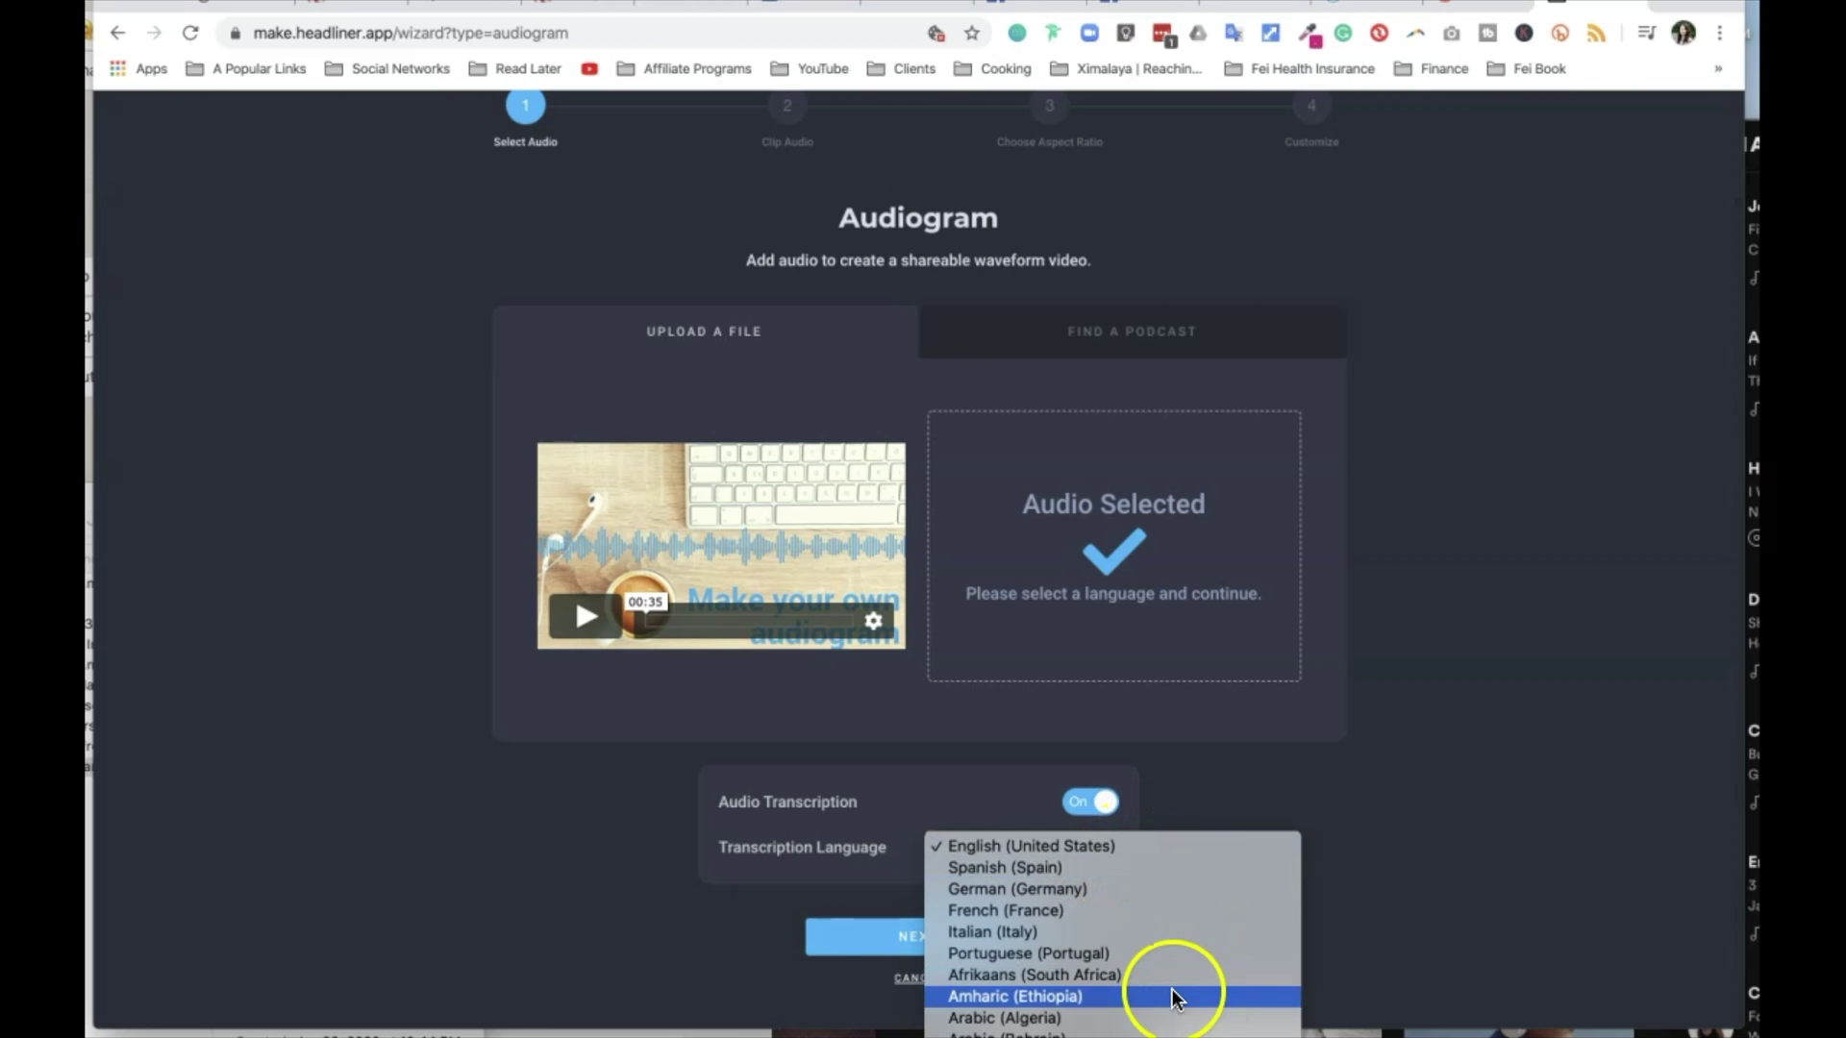
scroll(1173, 993, "down", 3)
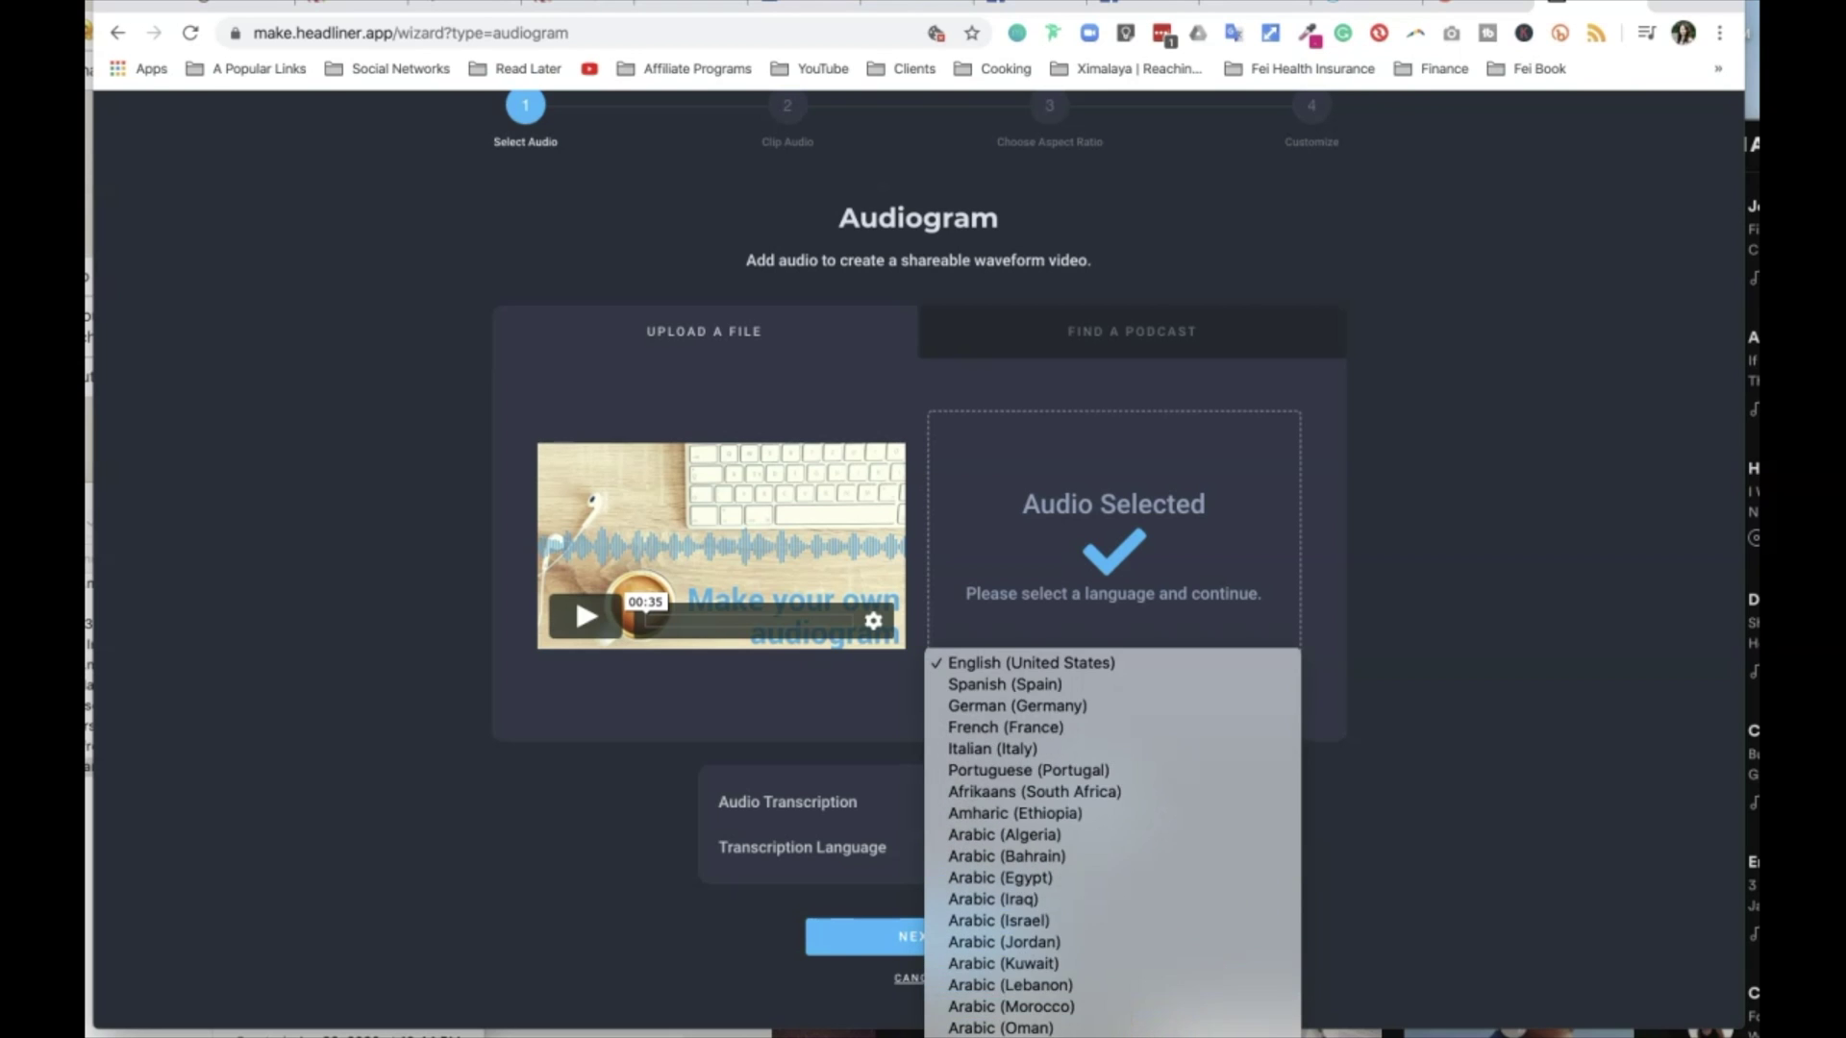
left_click(1434, 877)
left_click(993, 954)
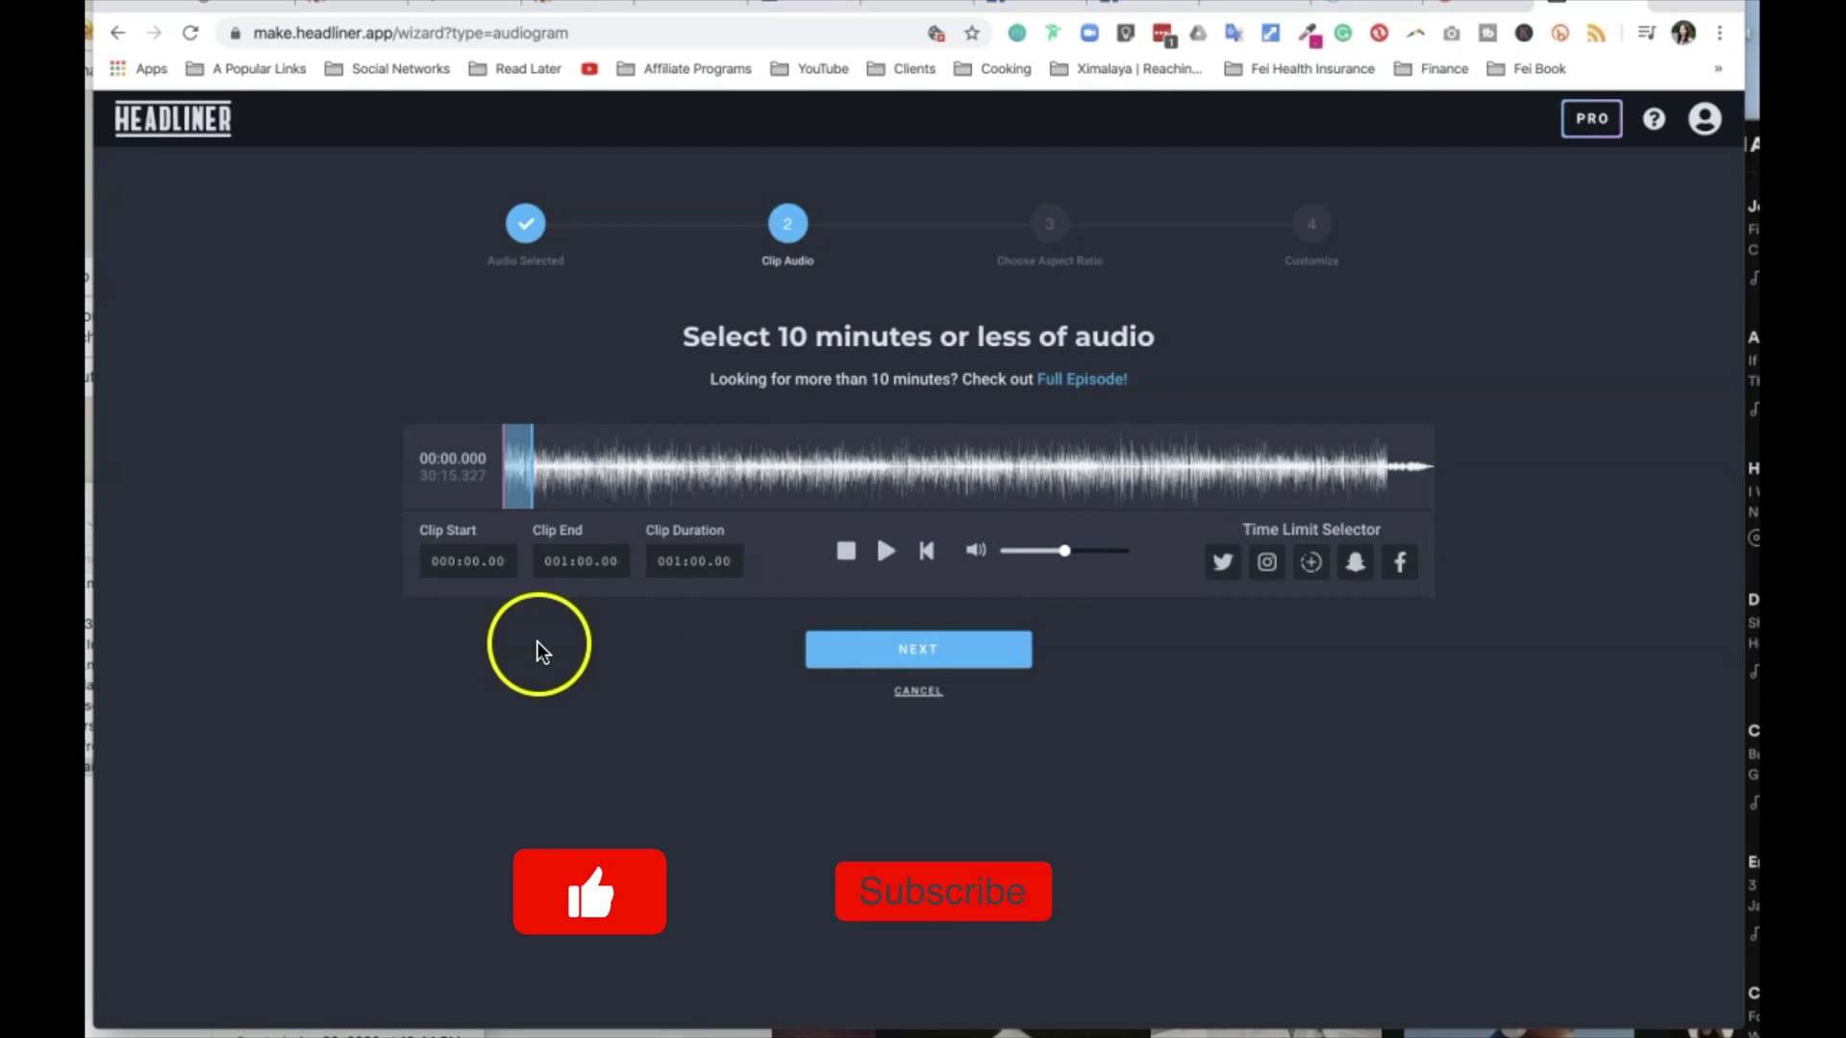
Step: Preview the episode audio and drag the clip window into position
left_click(886, 552)
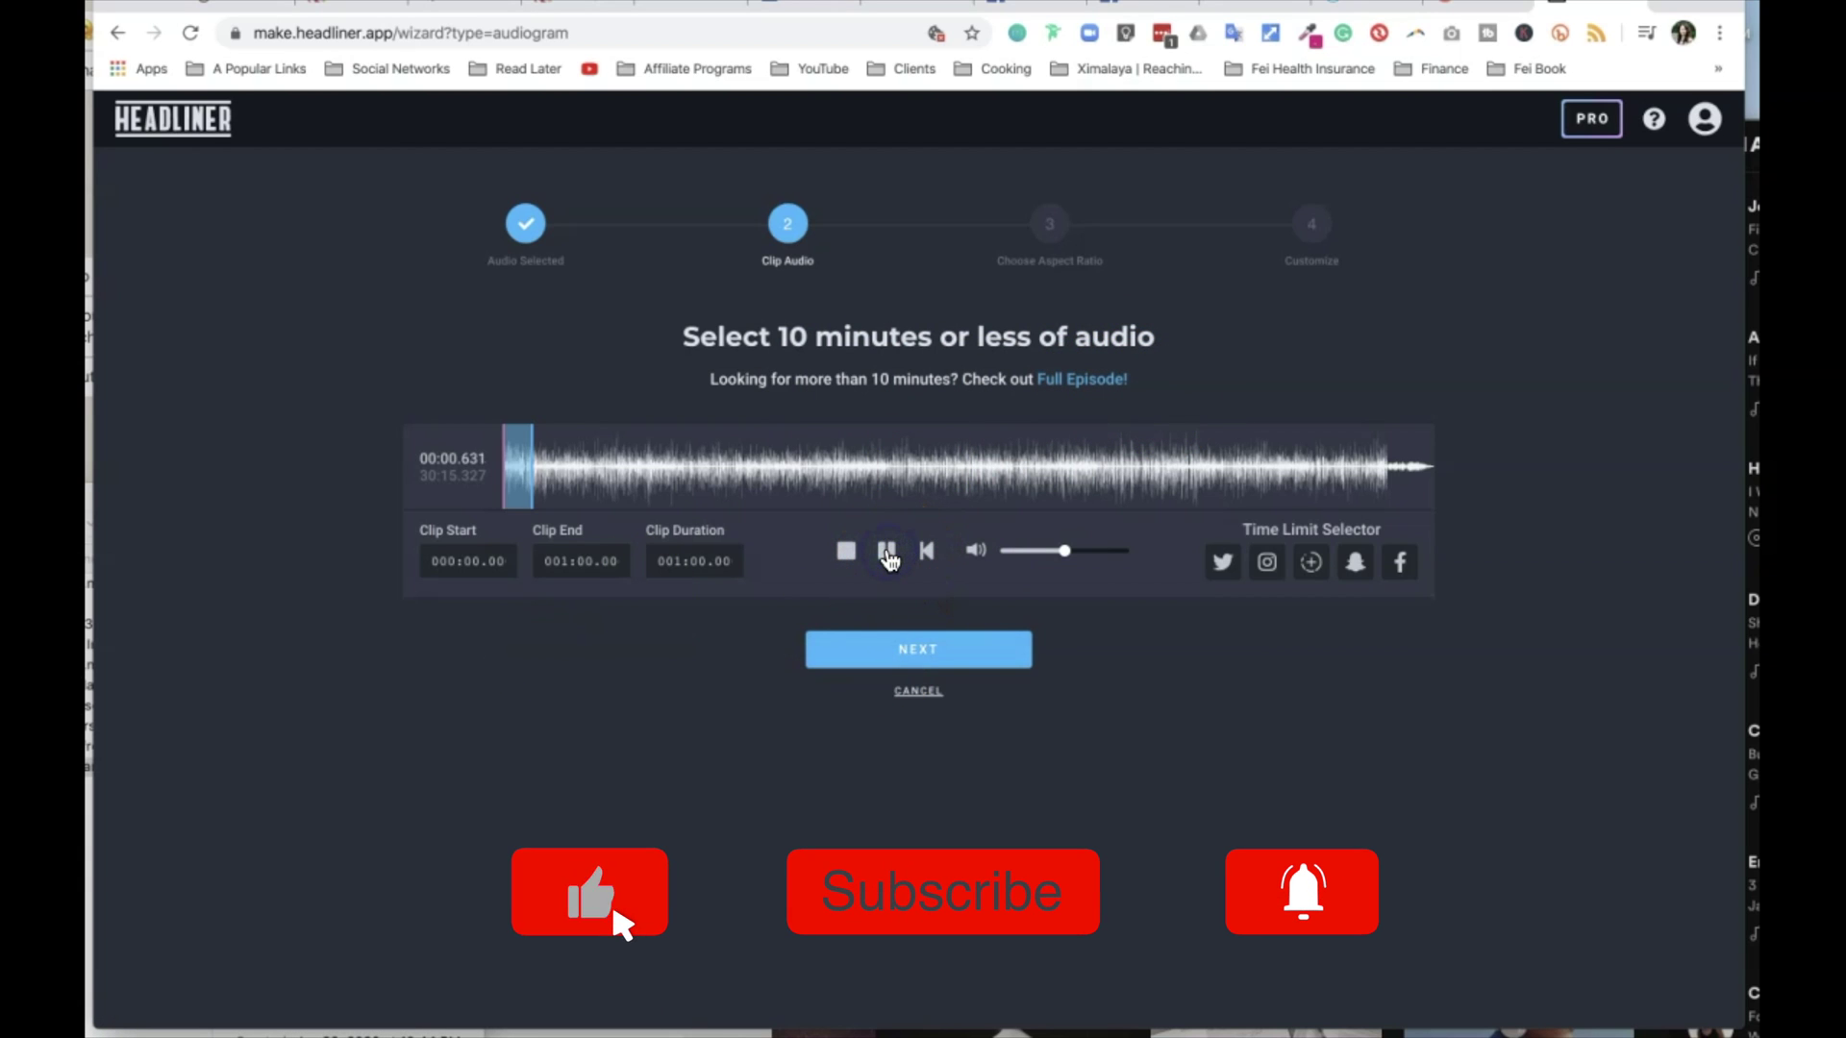
left_click(886, 552)
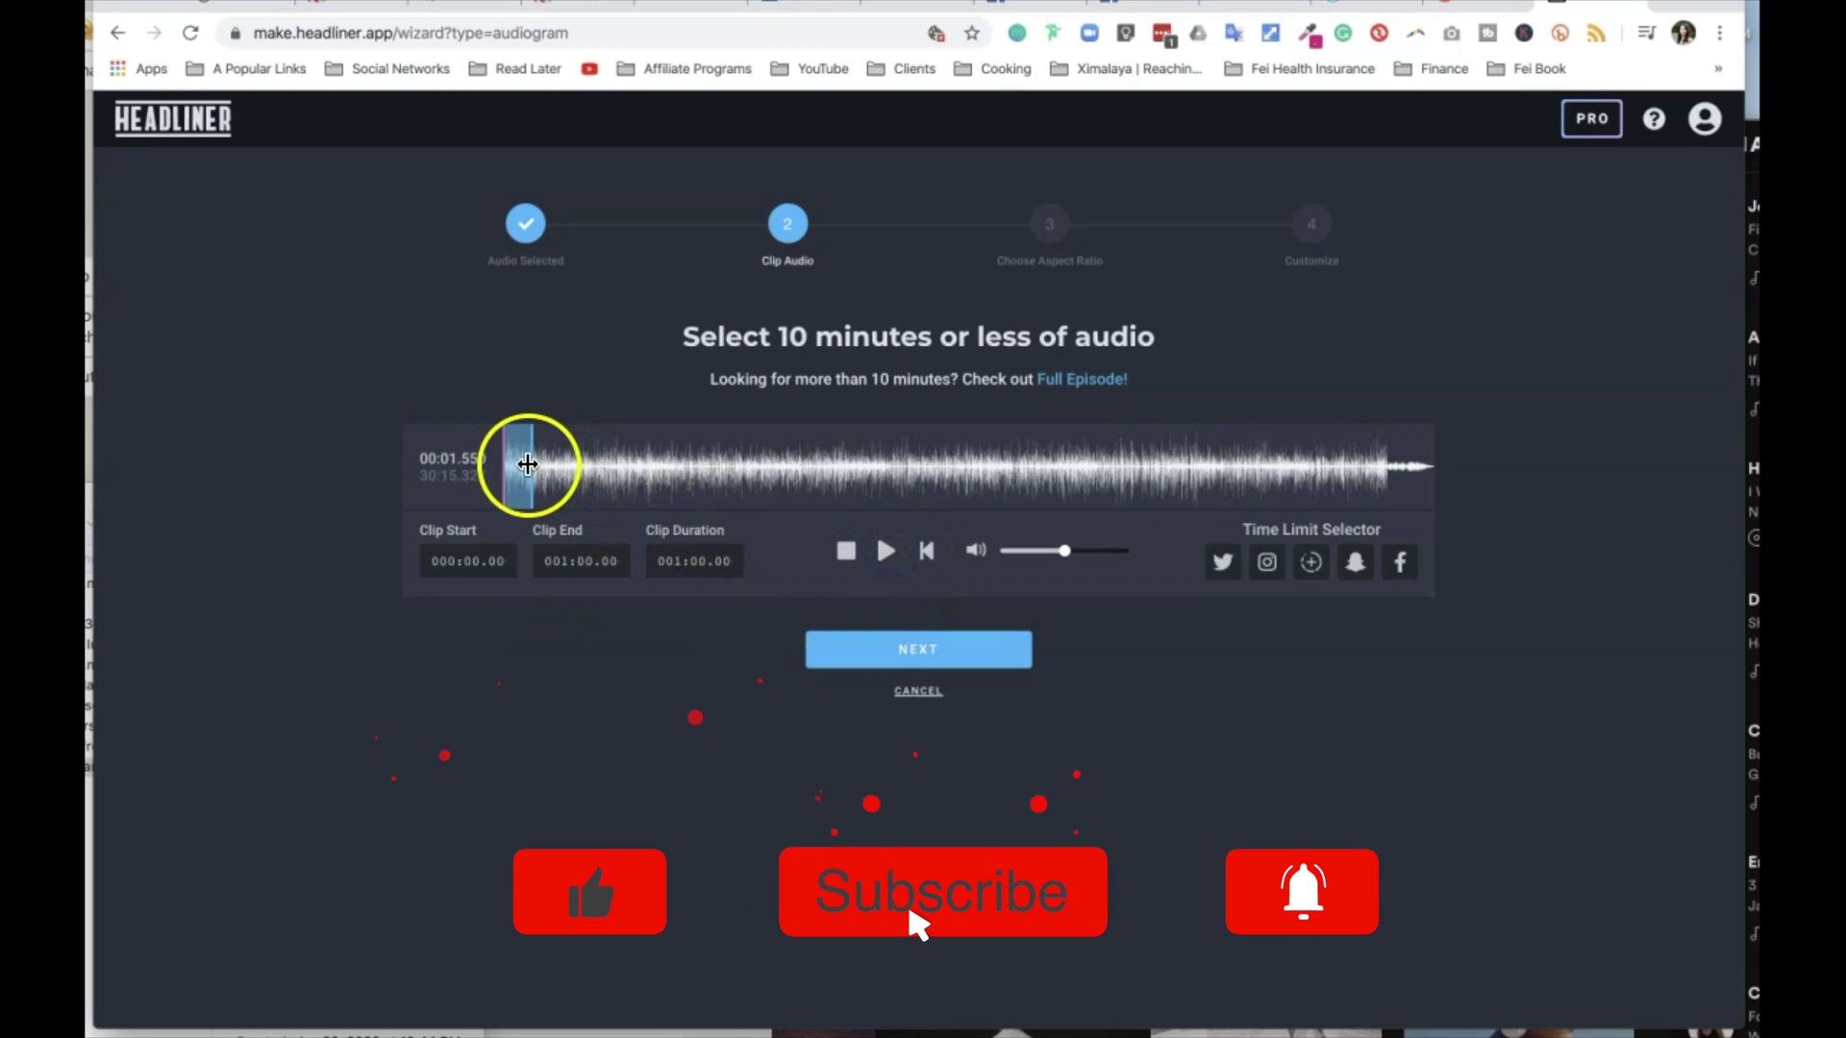
left_click_drag(521, 465, 582, 466)
left_click(487, 565)
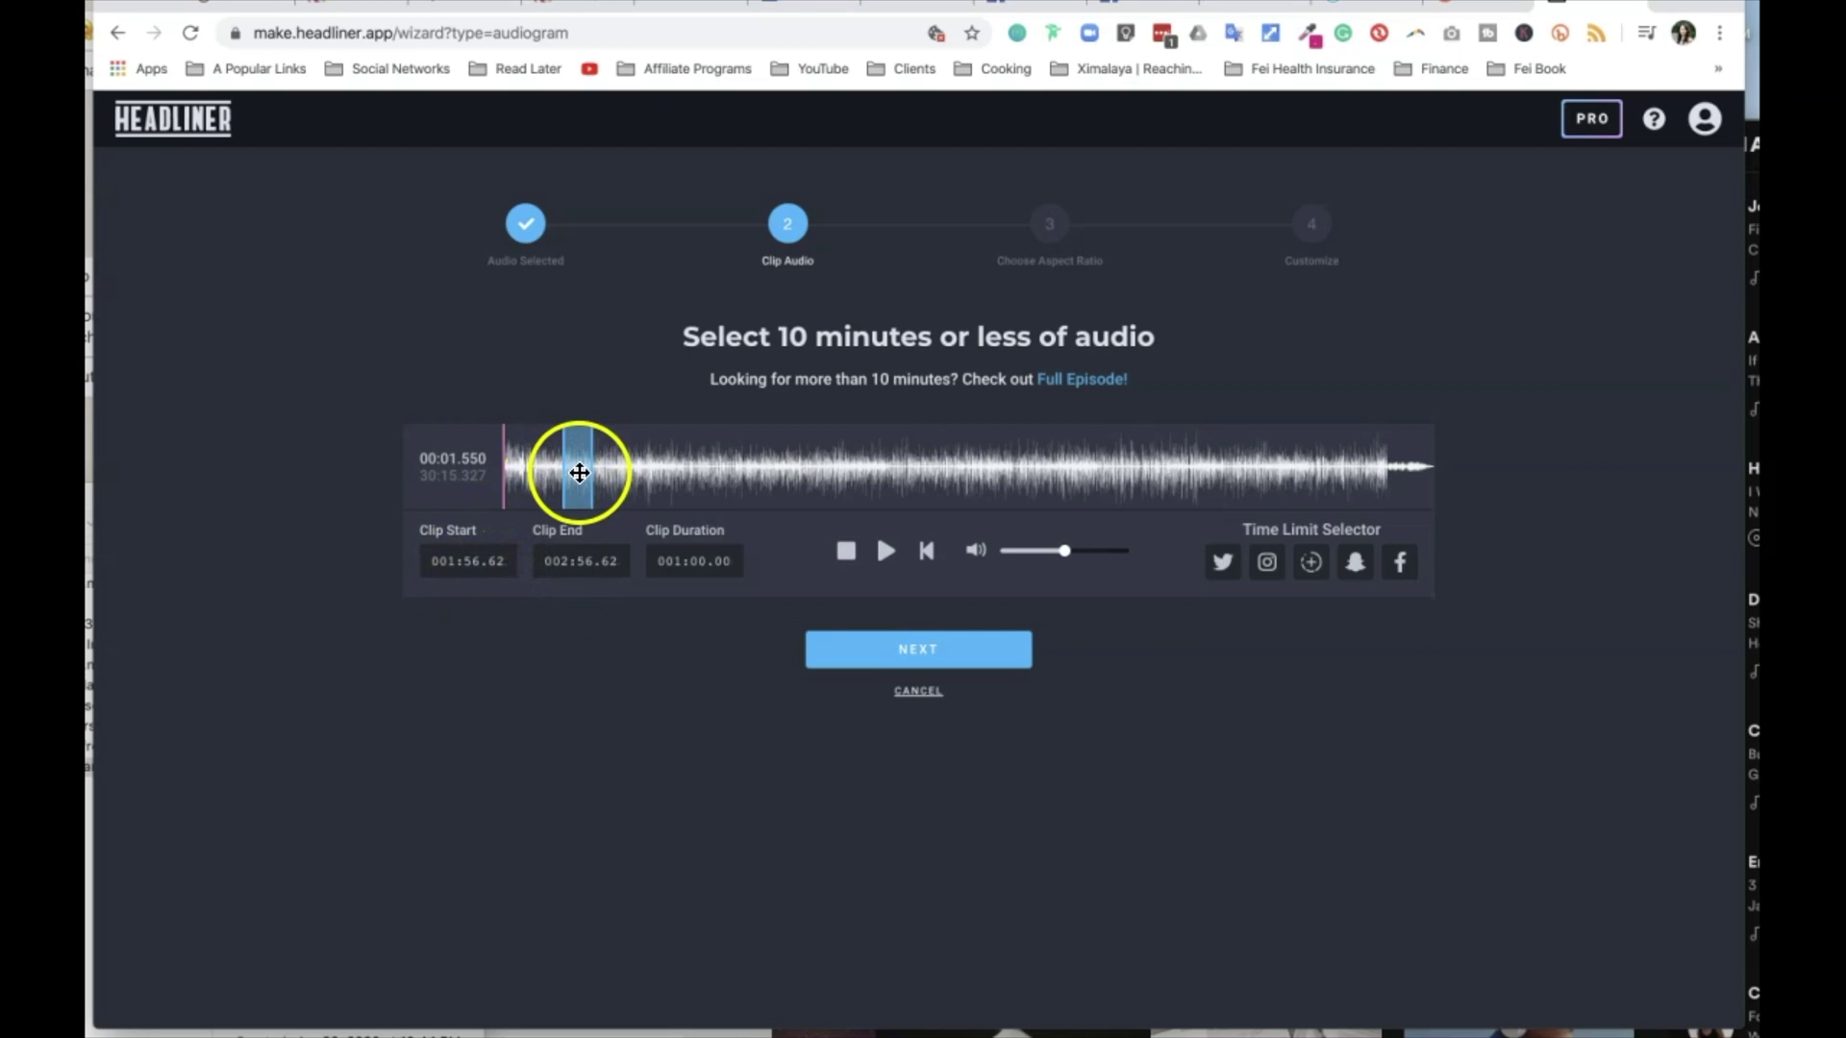
left_click_drag(575, 464, 515, 521)
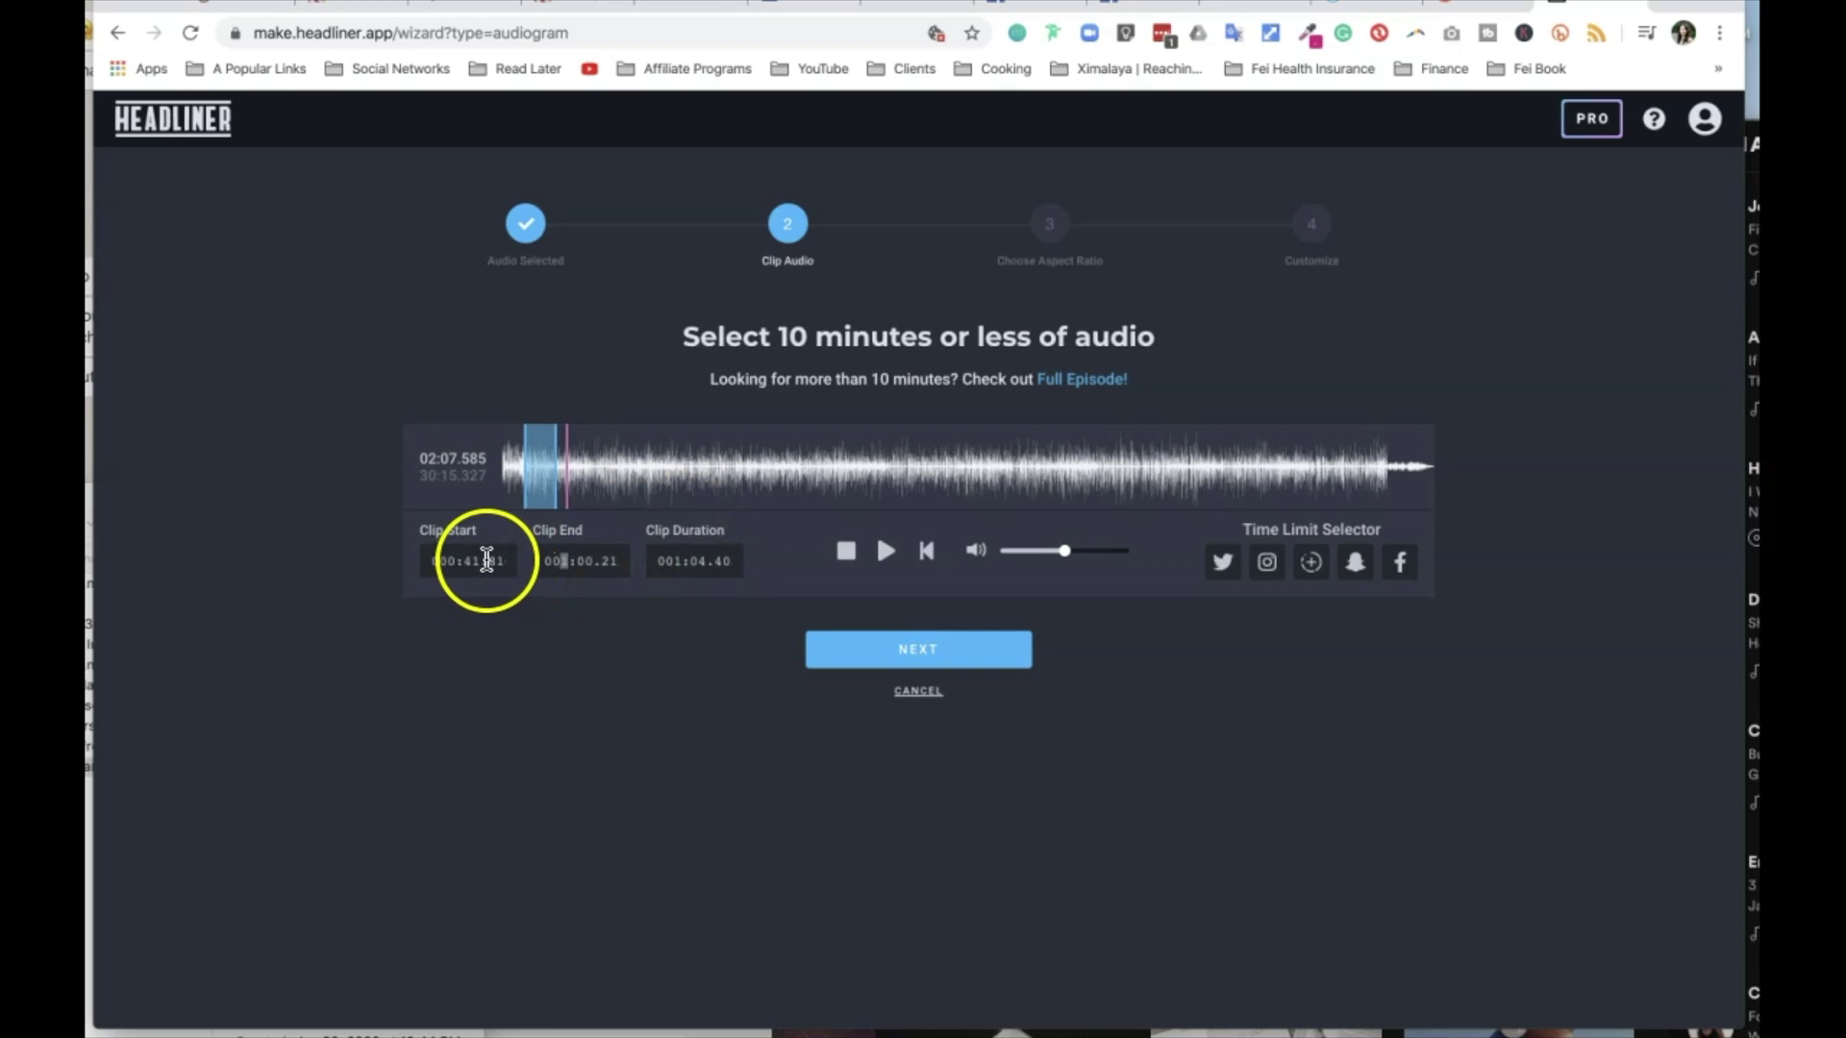
Step: Set Clip End to 001:12.21 for a 30.40-second clip from 000:41.81, then continue
left_click(593, 559)
left_click(594, 560)
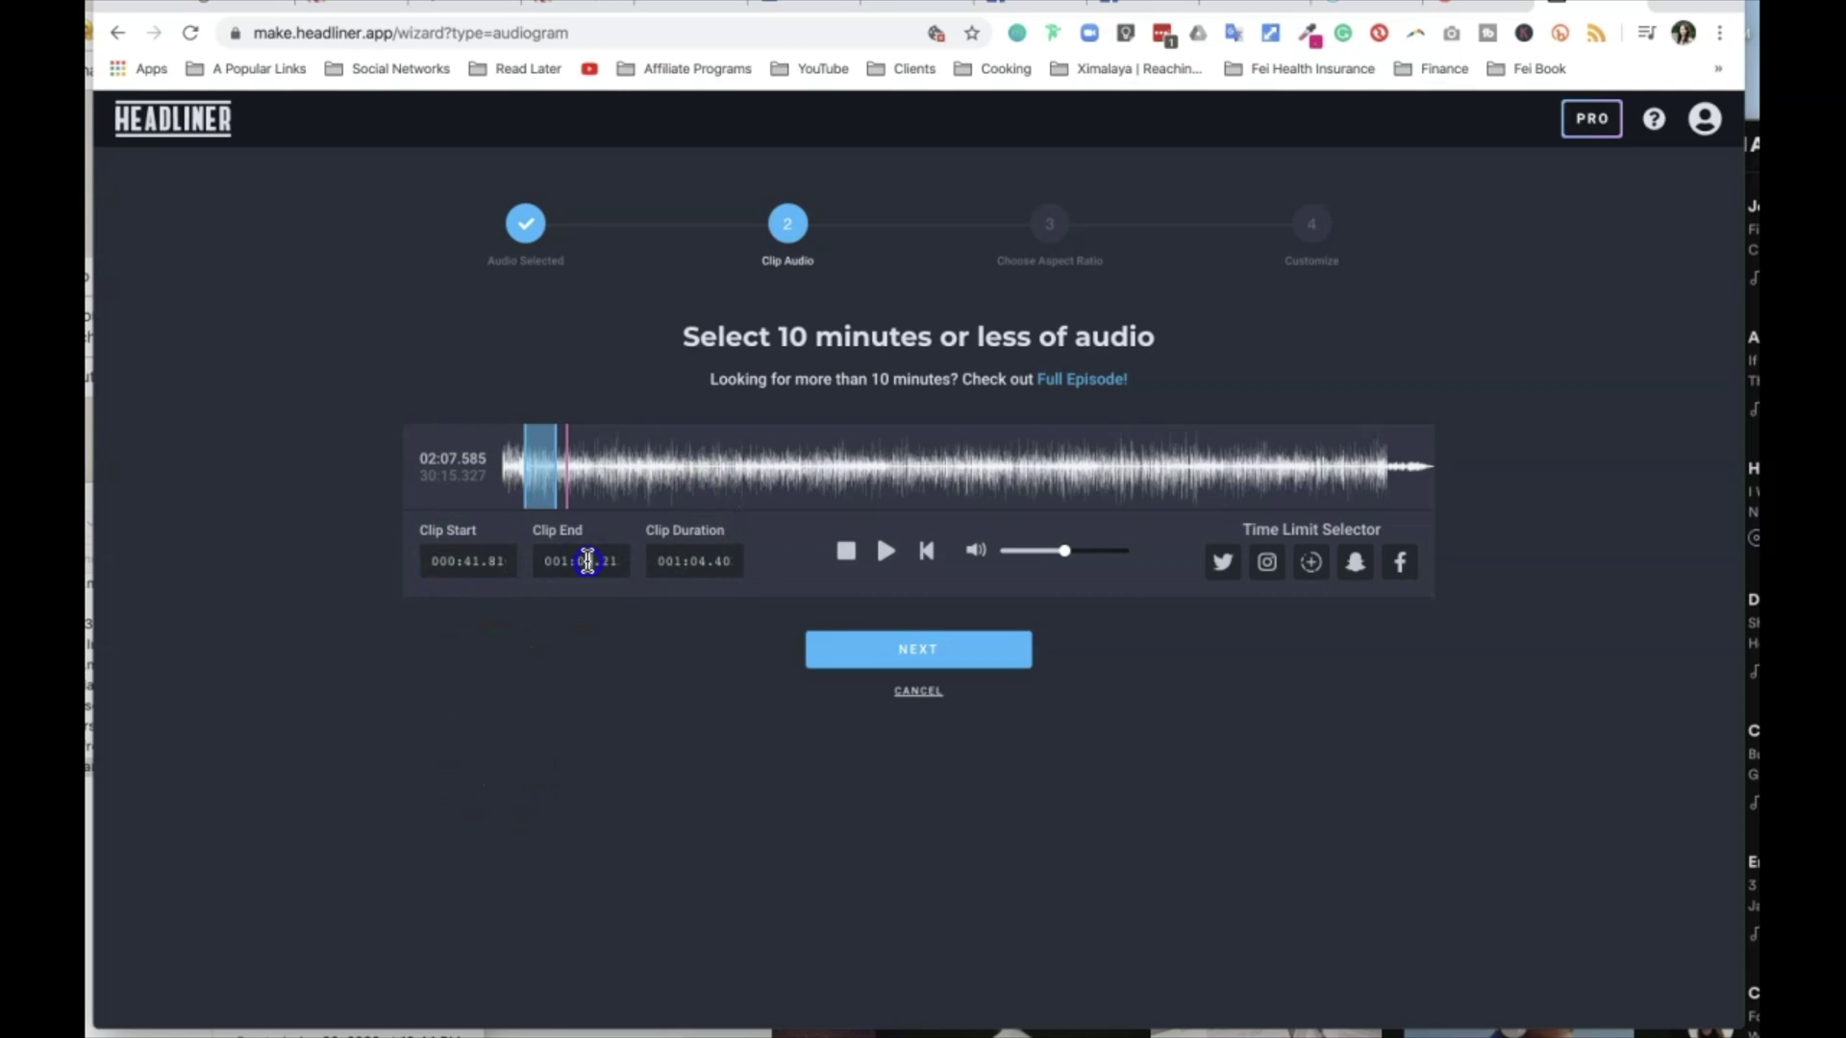
key("Left")
key("Left")
key("Left")
left_click(595, 562)
key("Tab")
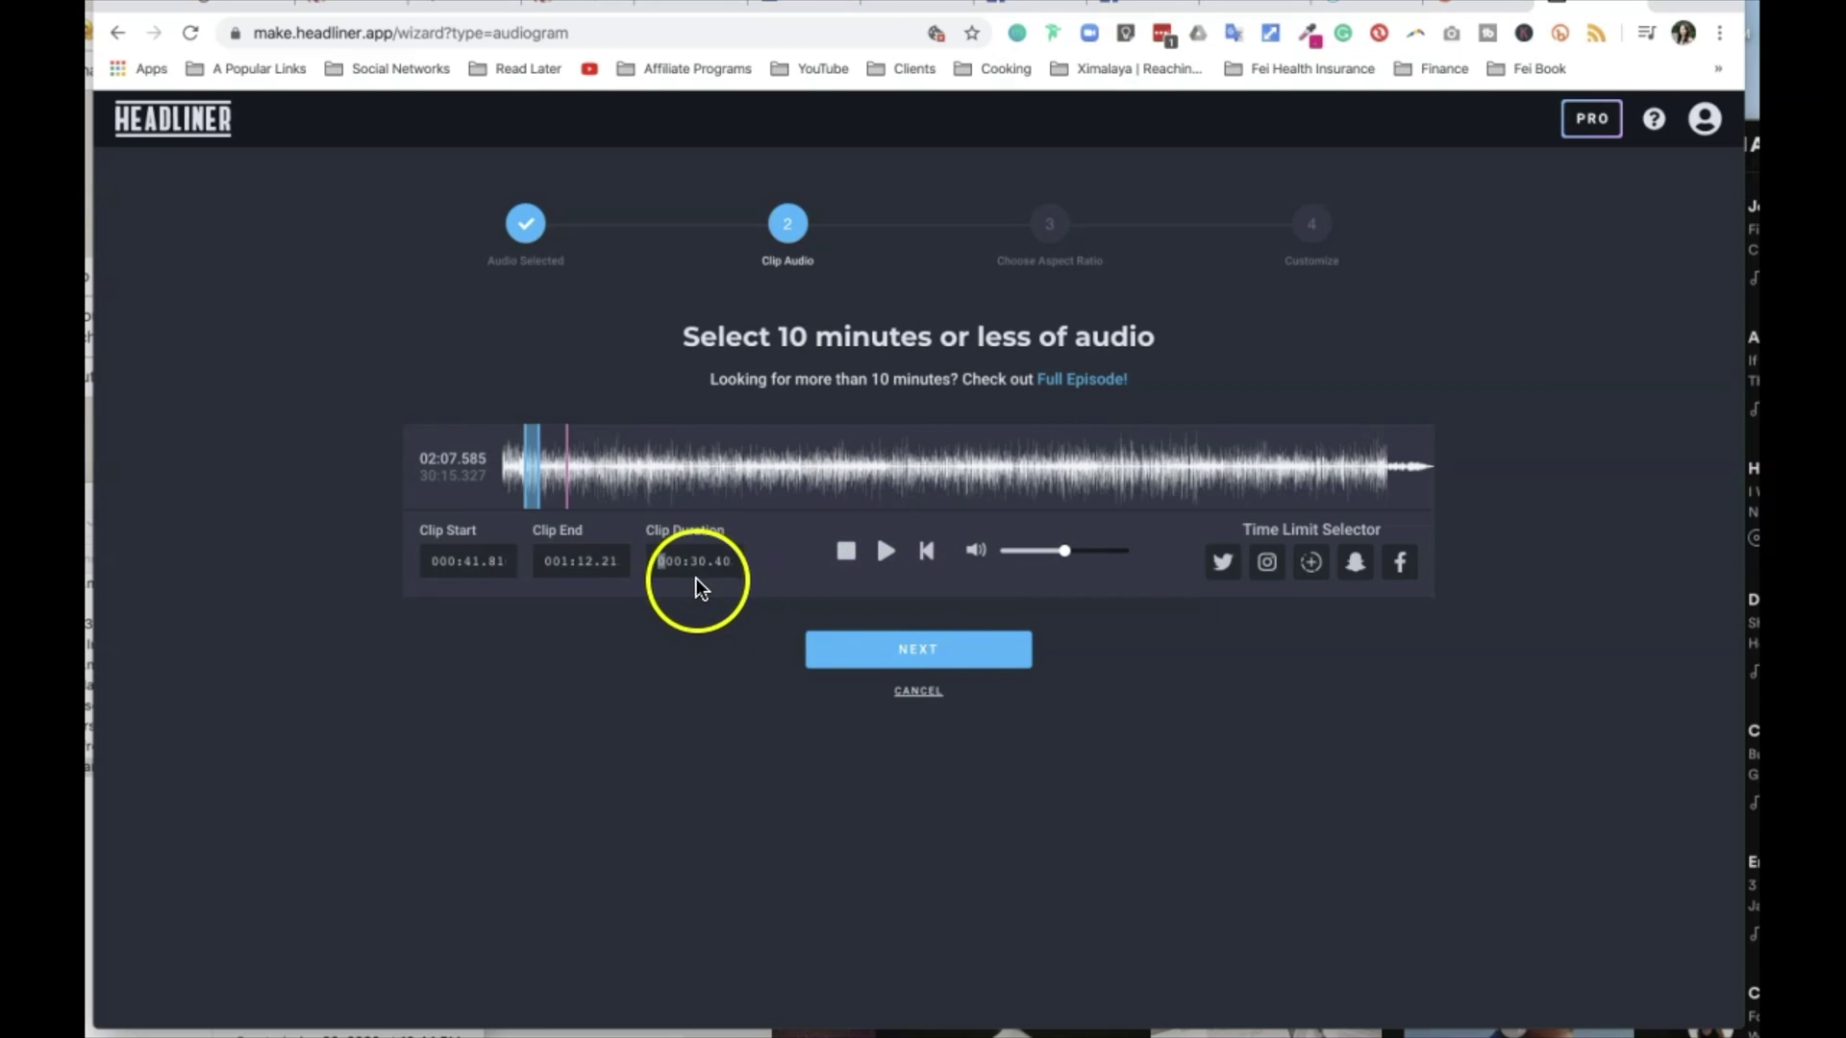
left_click(903, 651)
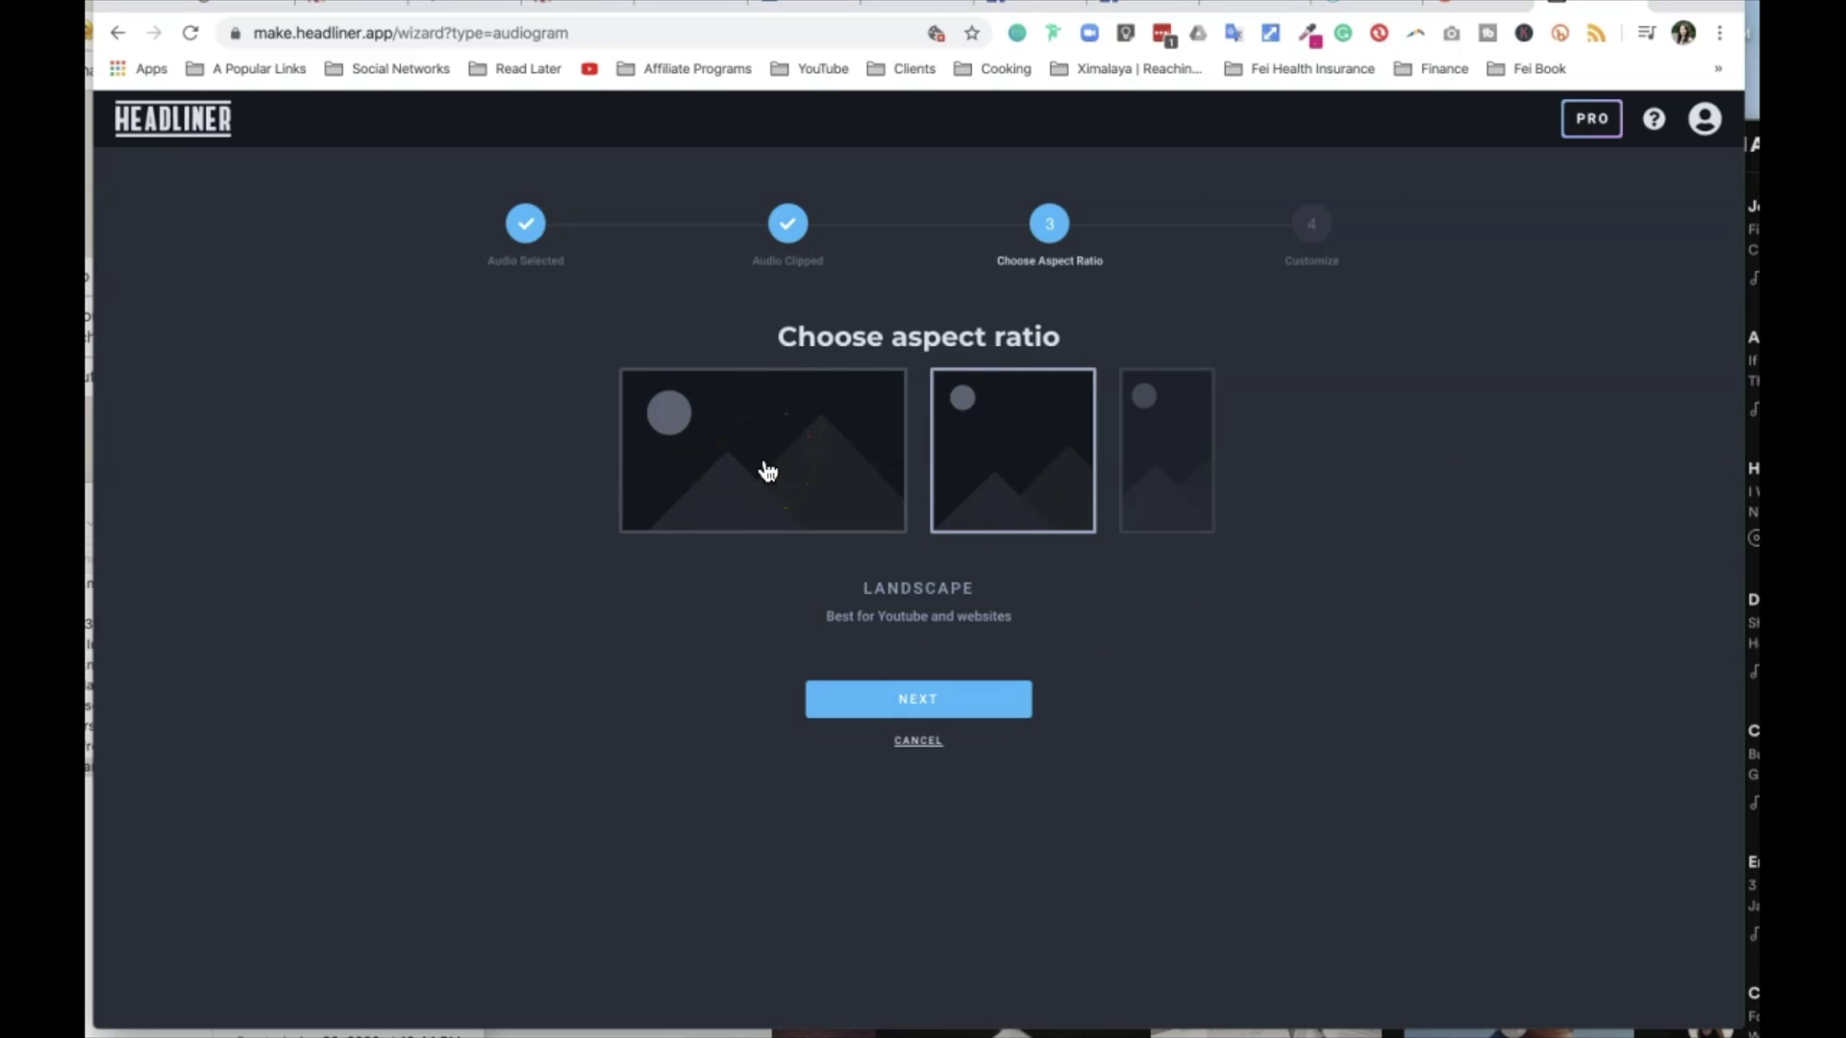
Step: Choose the Square aspect ratio and advance to the Customize step
left_click(980, 461)
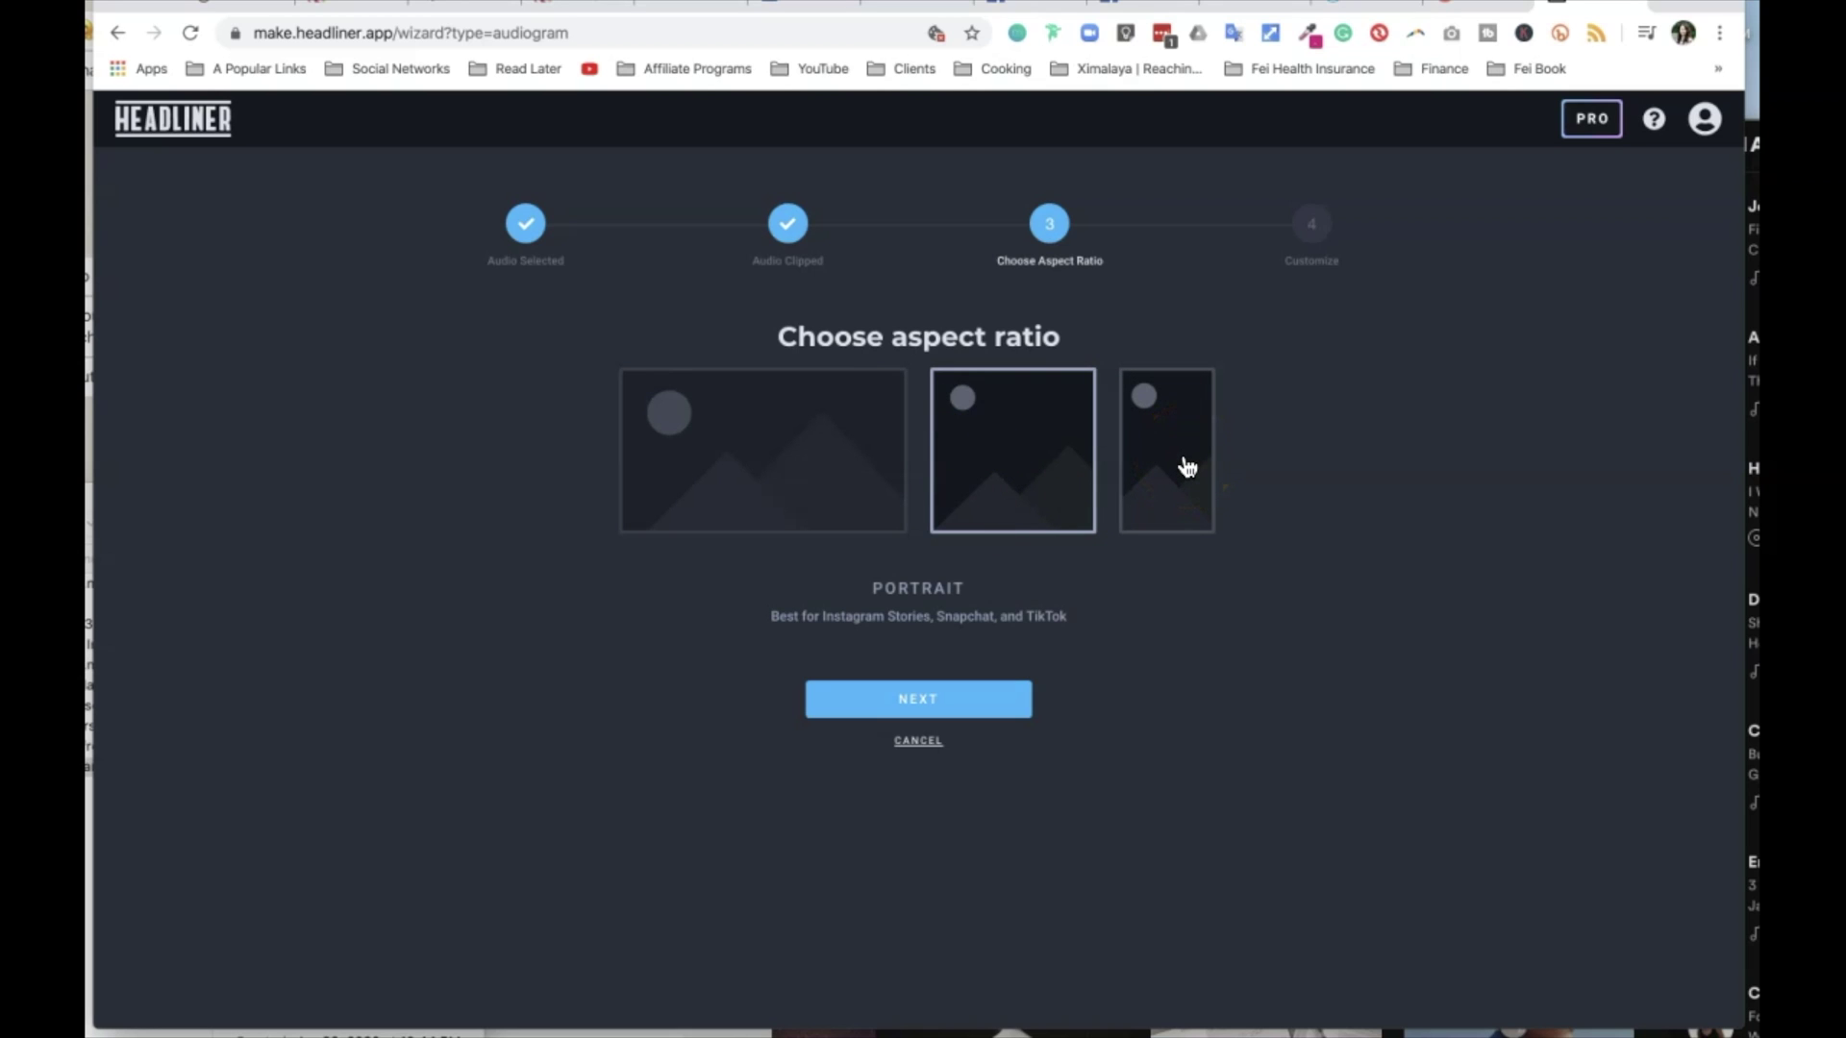
left_click(1123, 531)
left_click(952, 702)
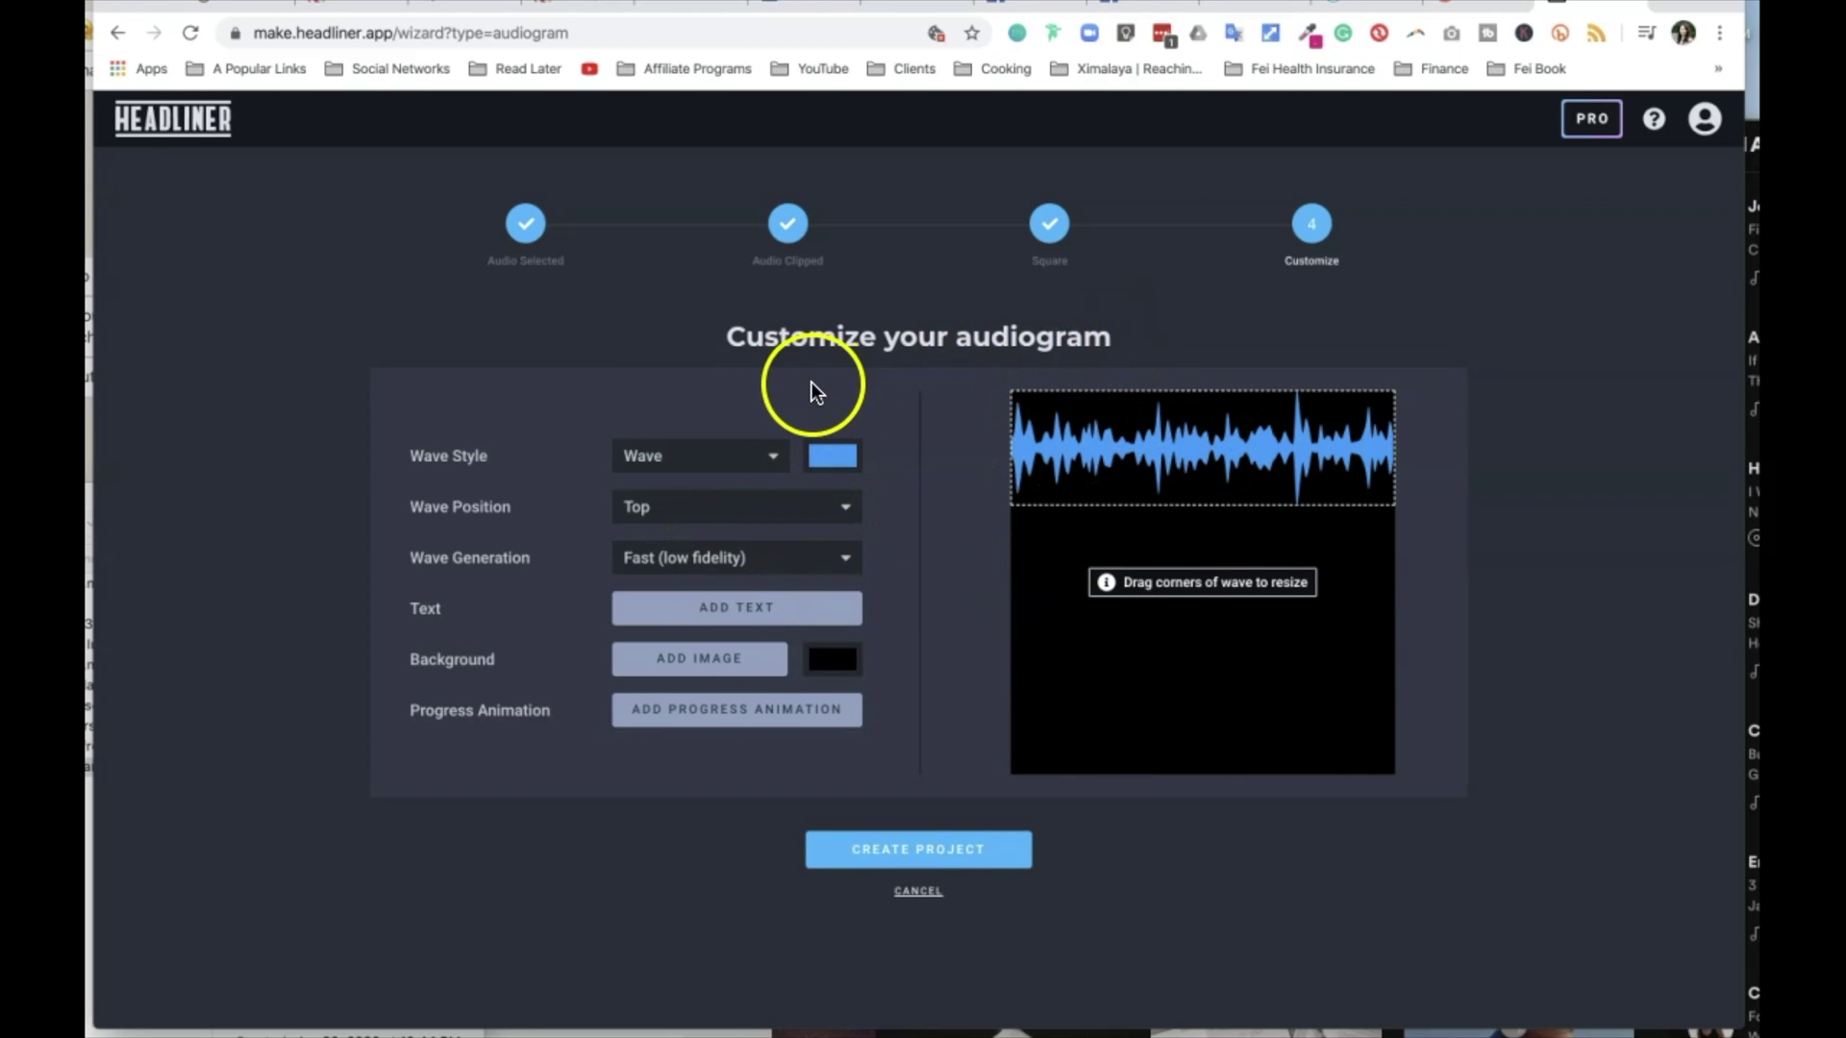
Step: Set the wave style to Wave Bars, keeping the blue wave colour
left_click(777, 473)
left_click(761, 488)
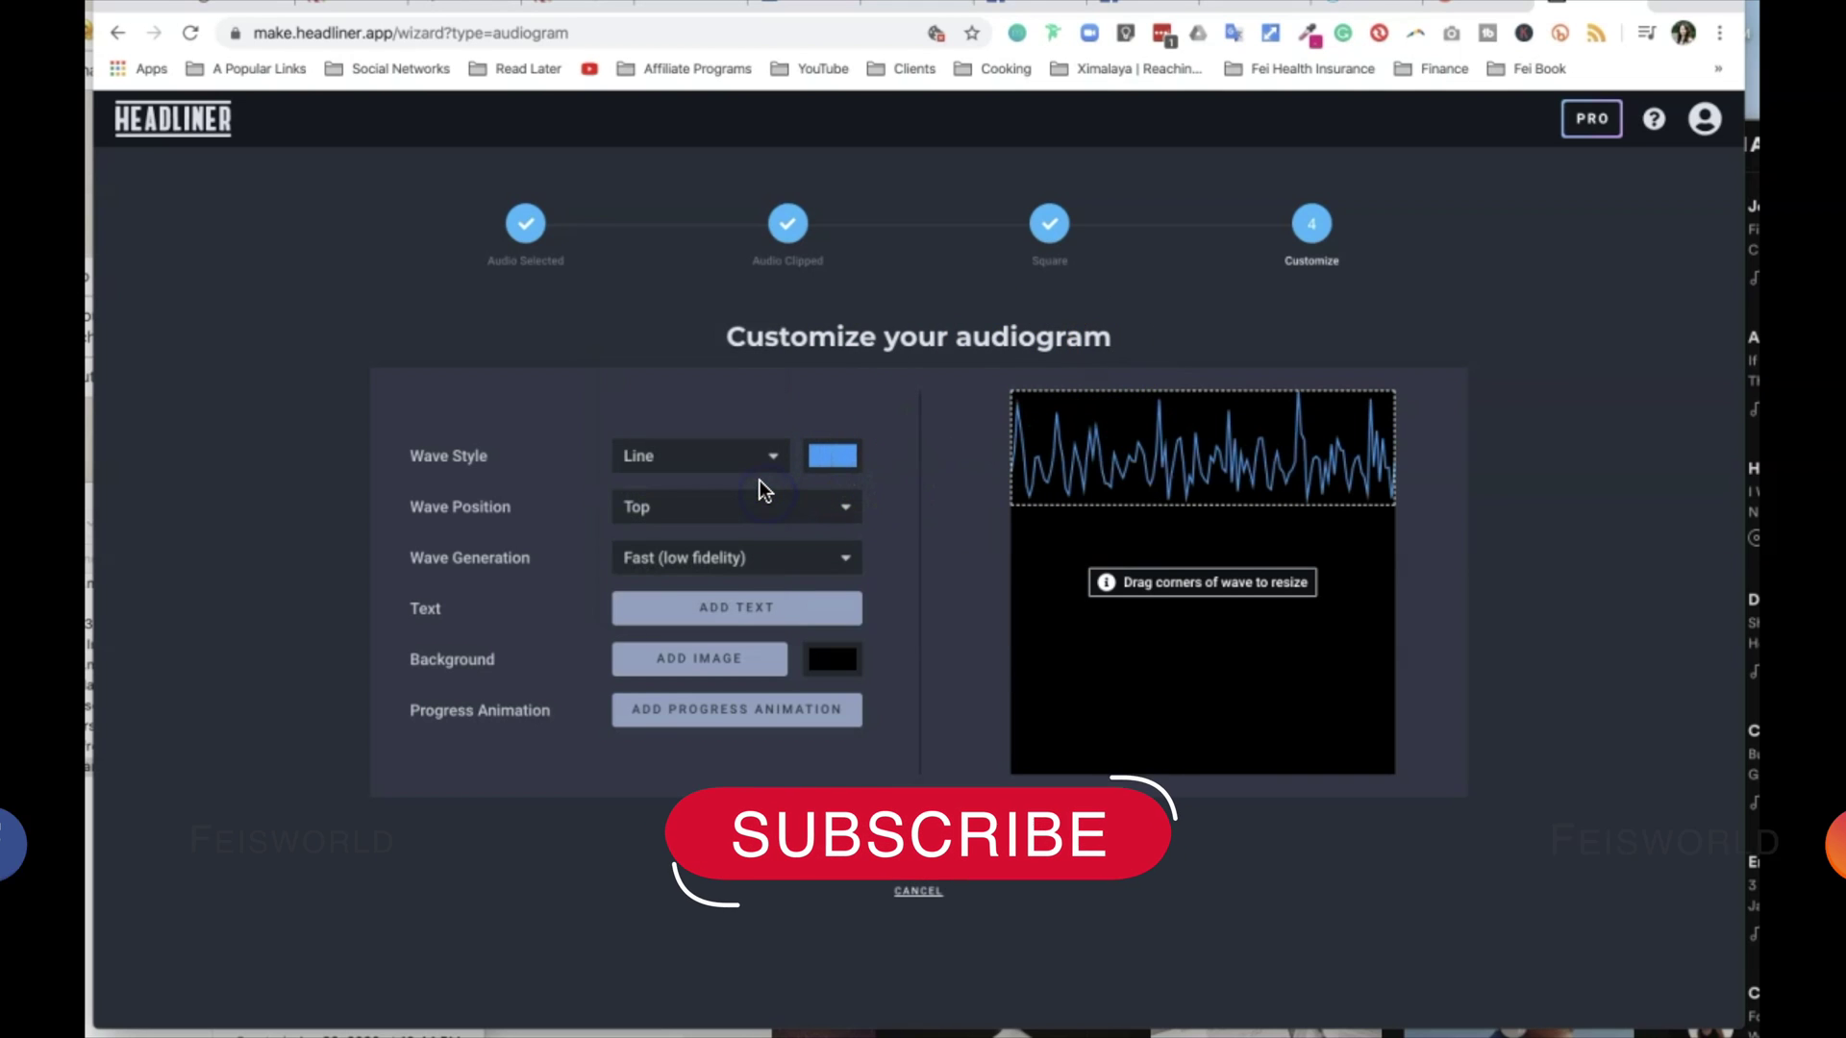
left_click(763, 467)
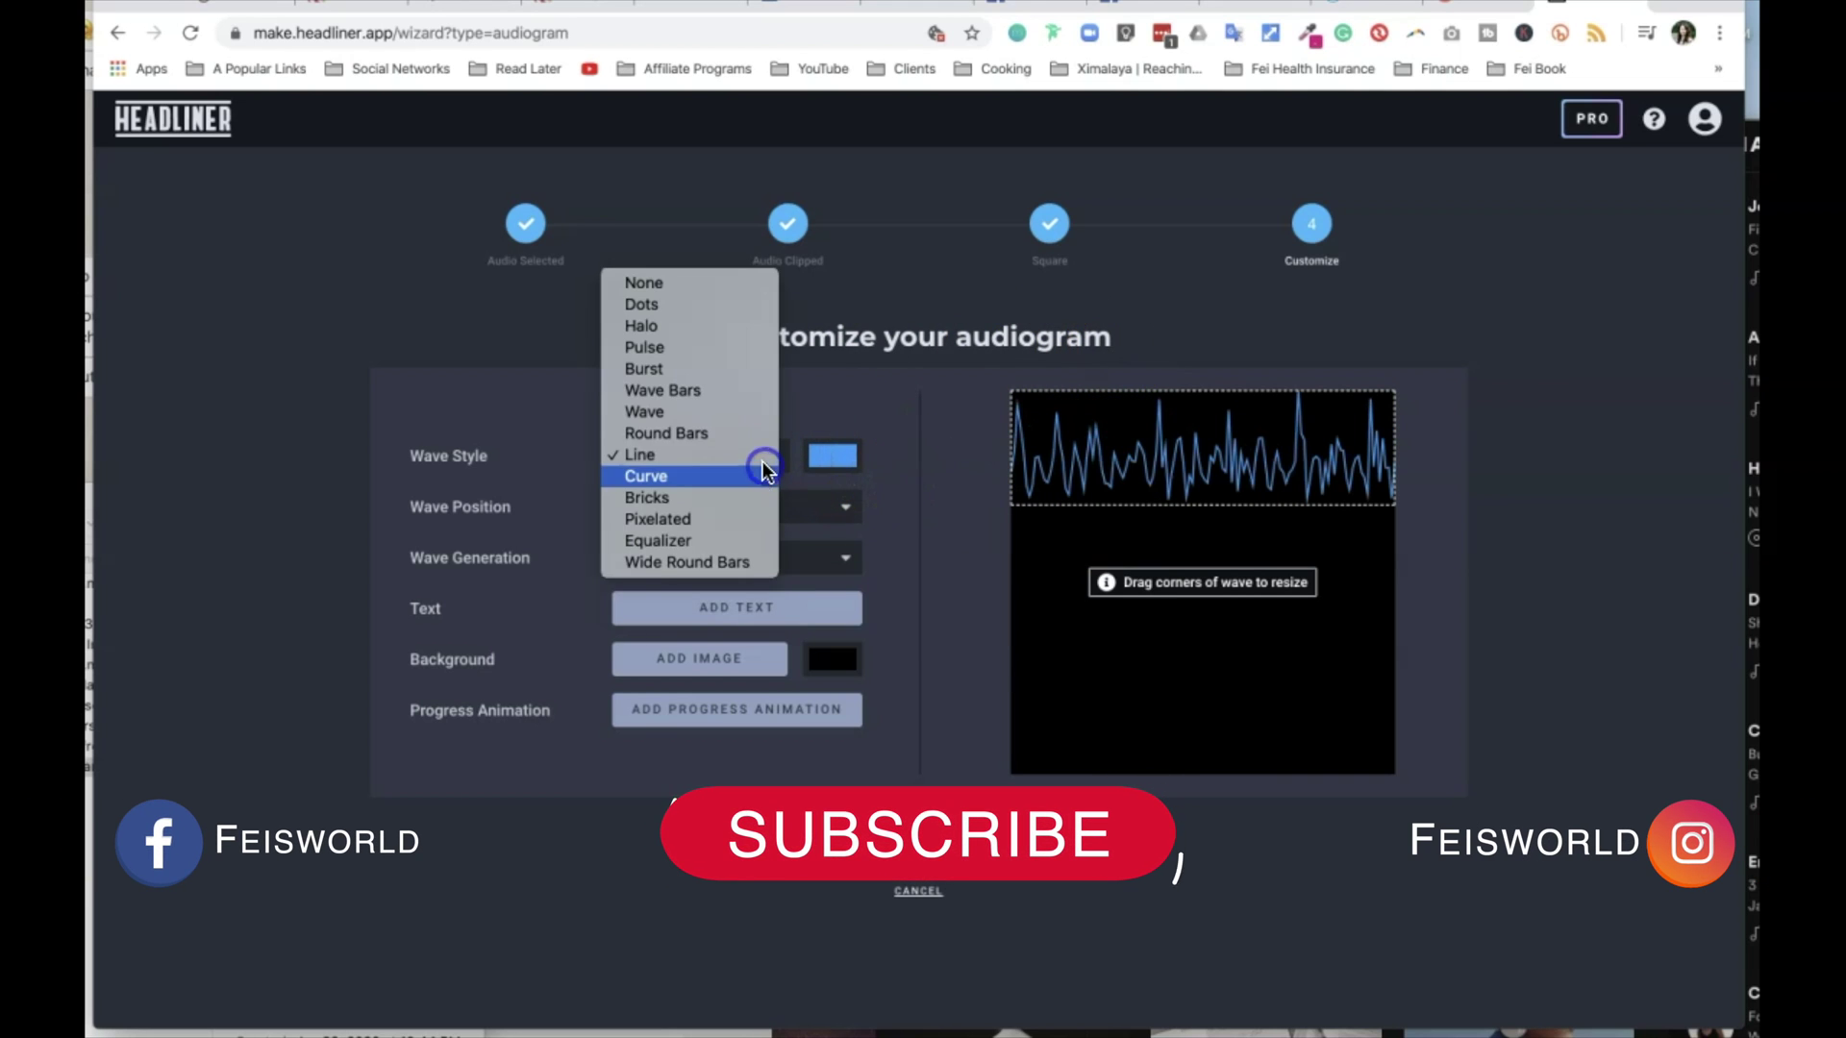
left_click(755, 391)
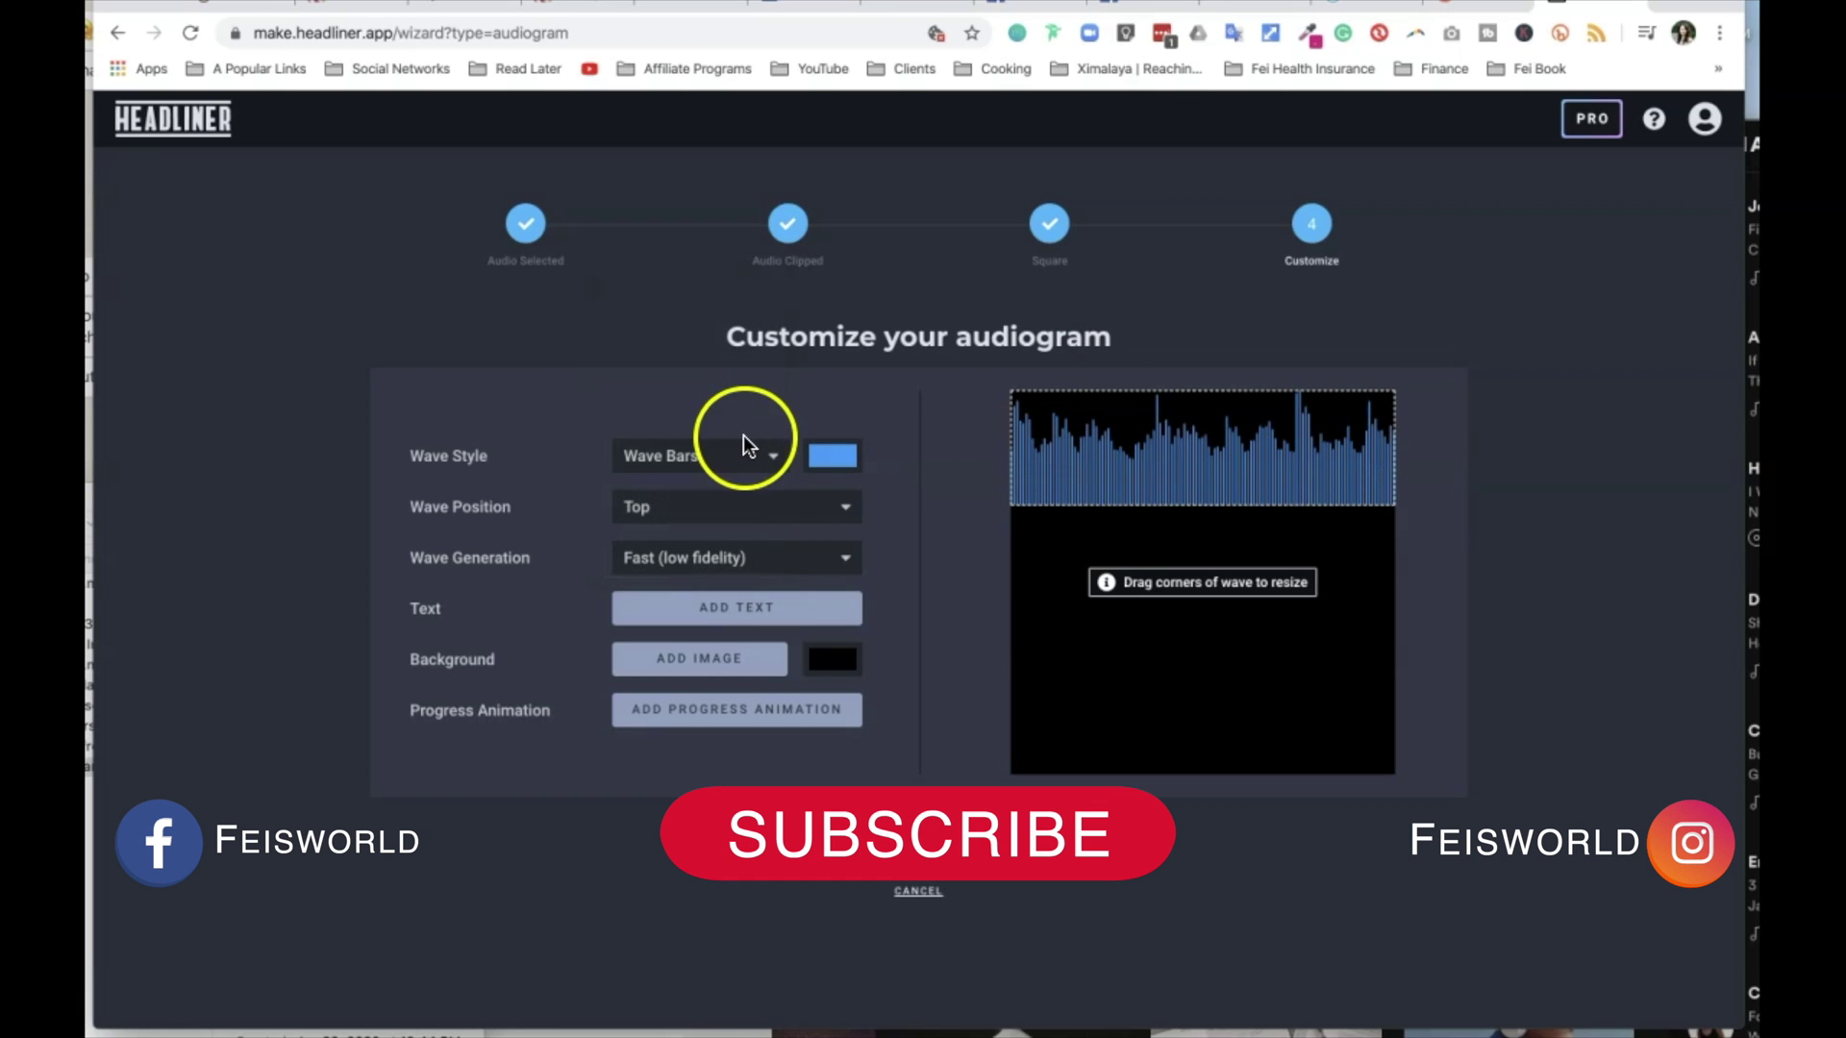
left_click(844, 459)
left_click(931, 582)
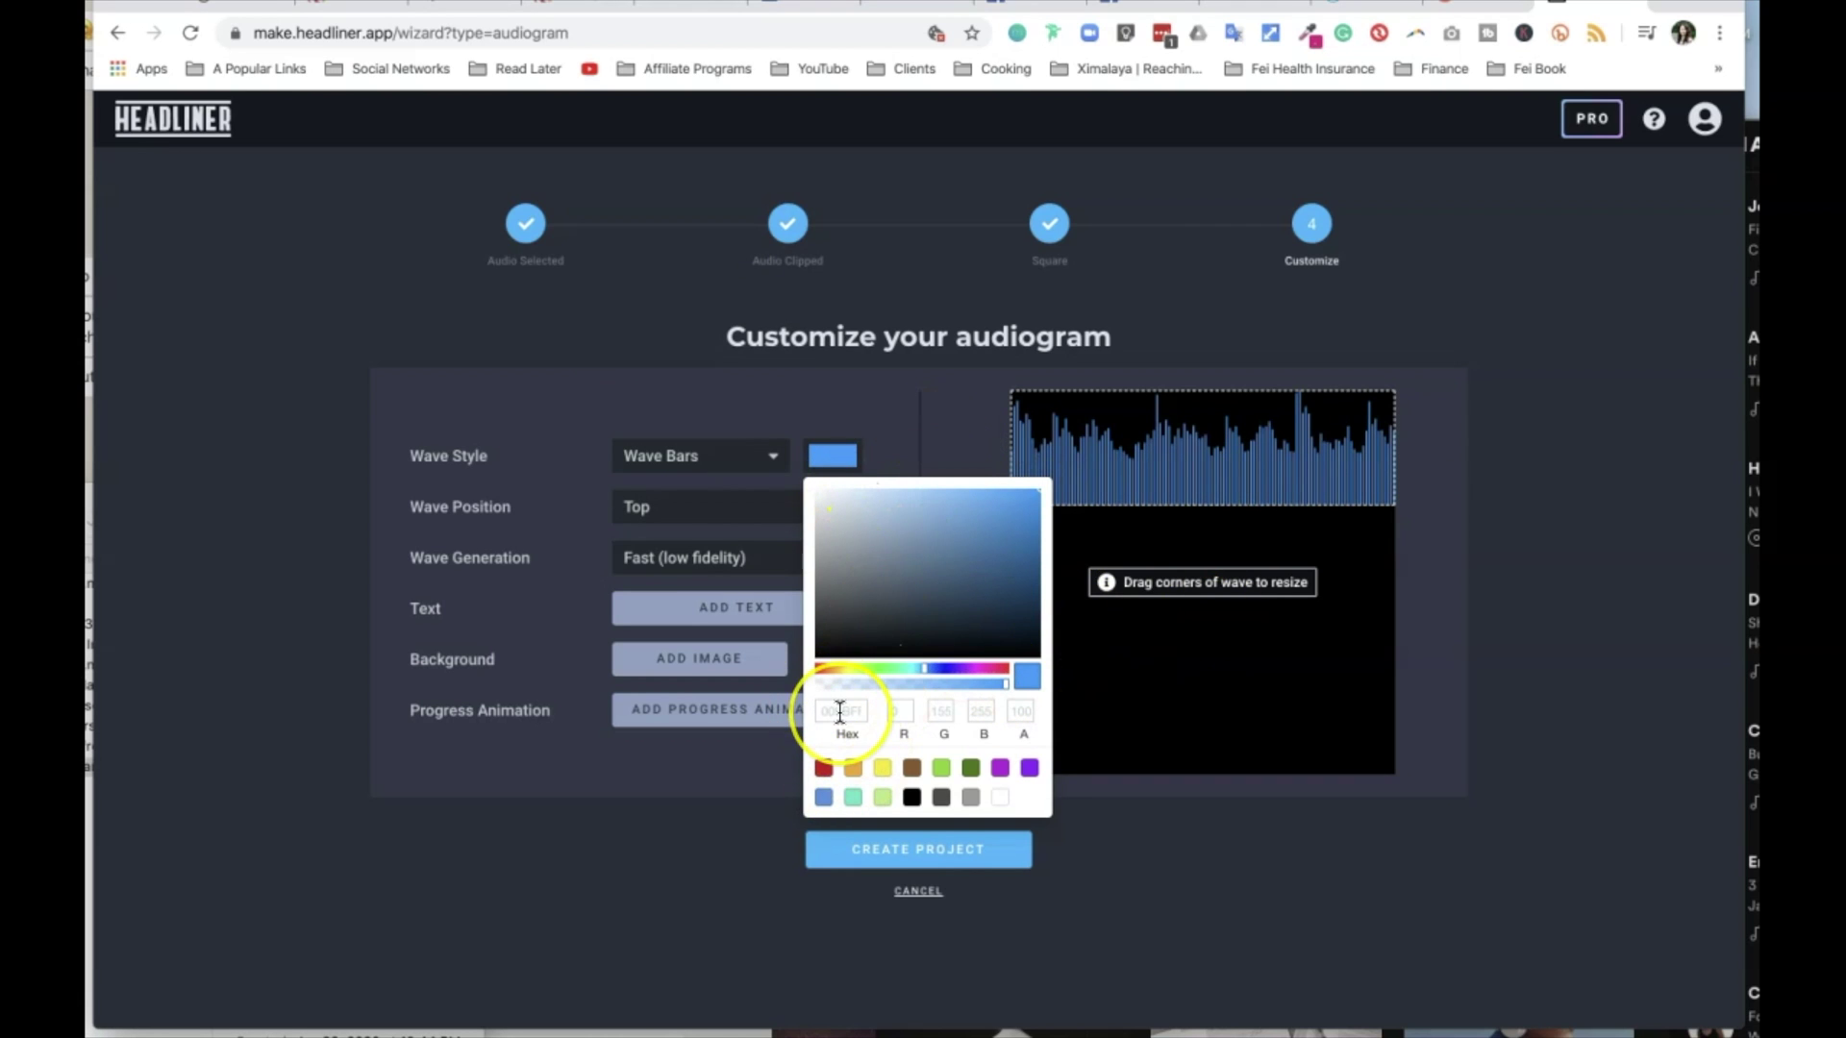
left_click(849, 768)
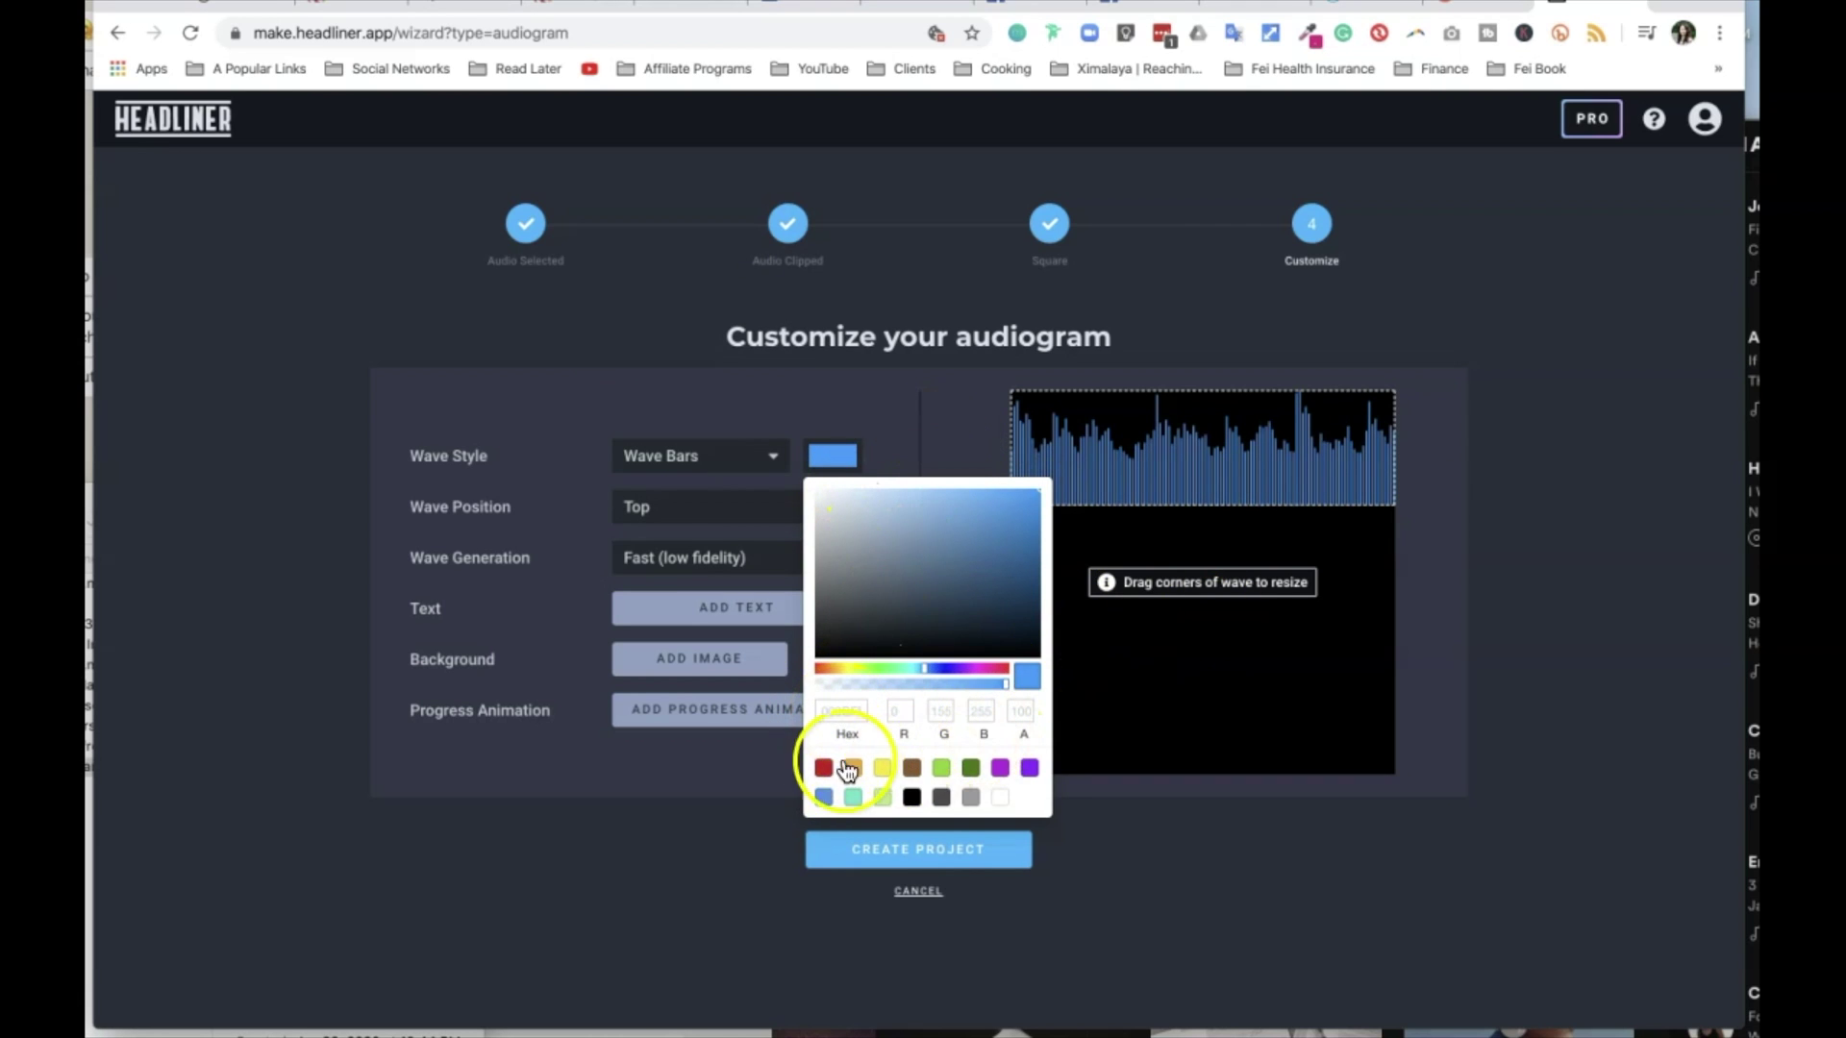
left_click(947, 447)
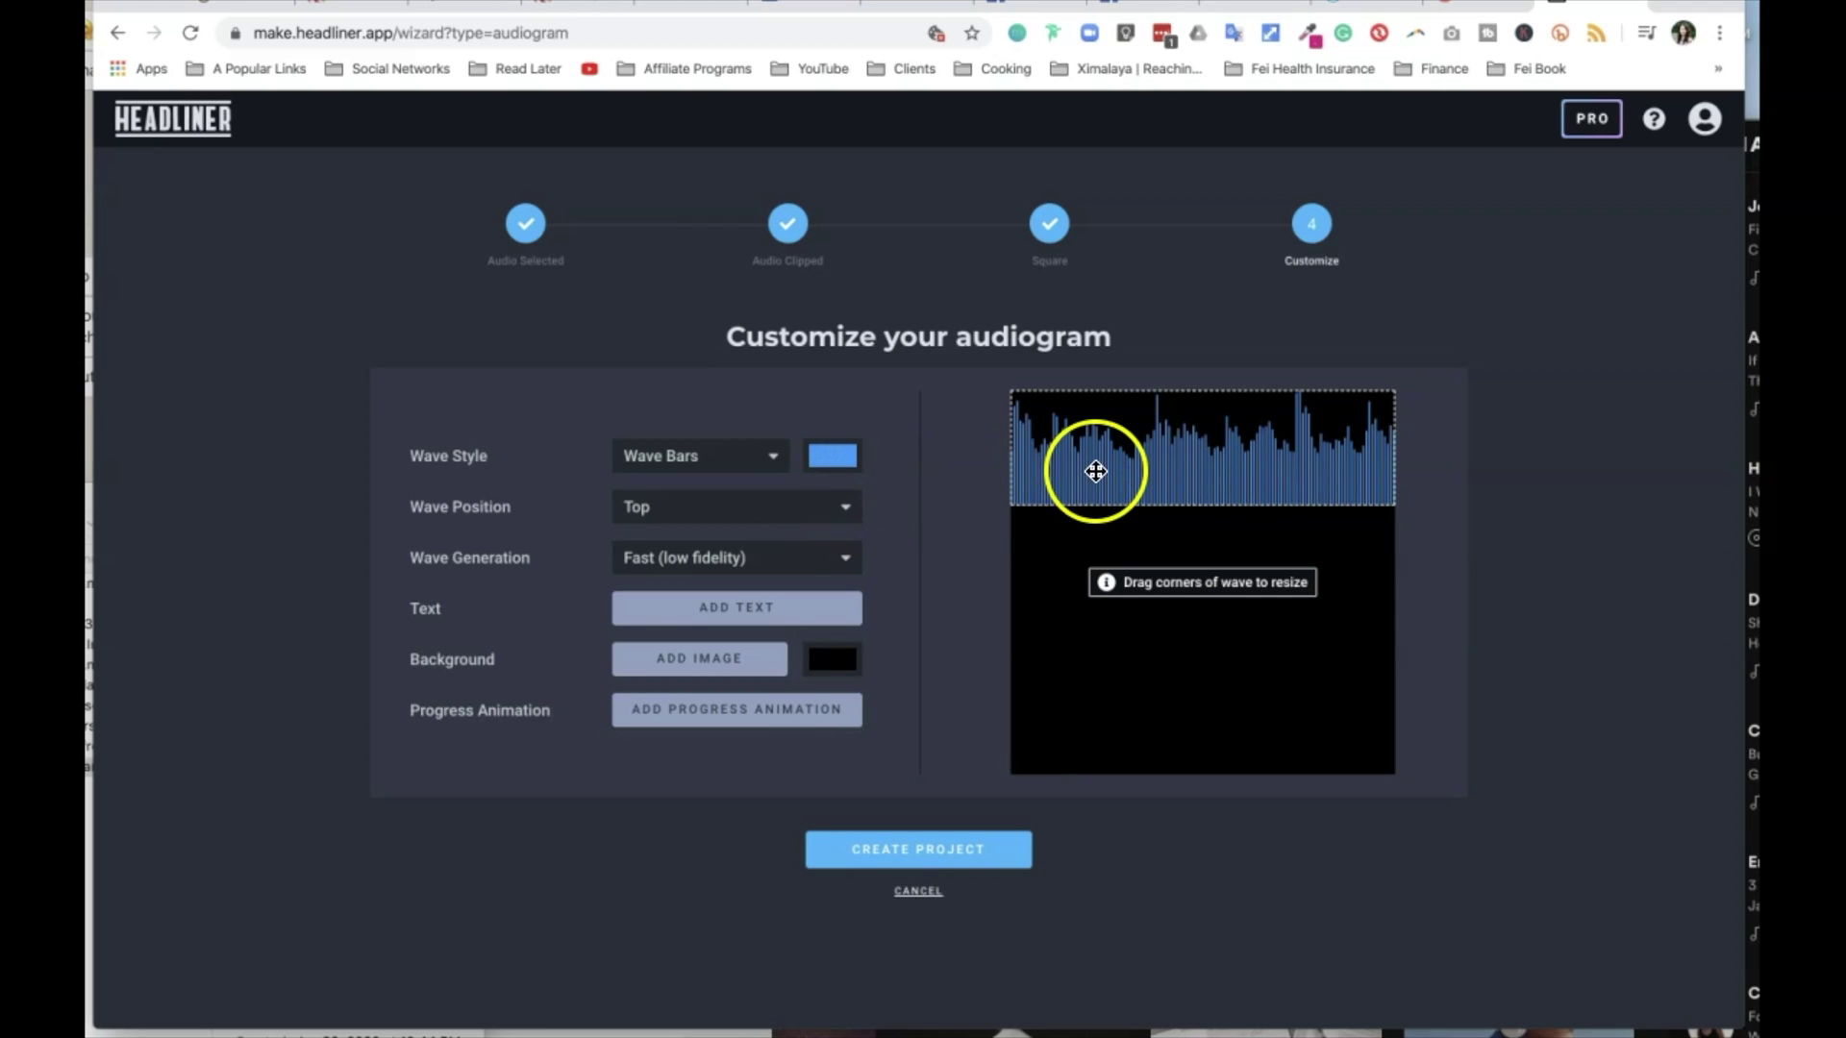
Step: Move the waveform down to the lower middle and keep Fast (low fidelity) generation
left_click_drag(1100, 470, 1110, 680)
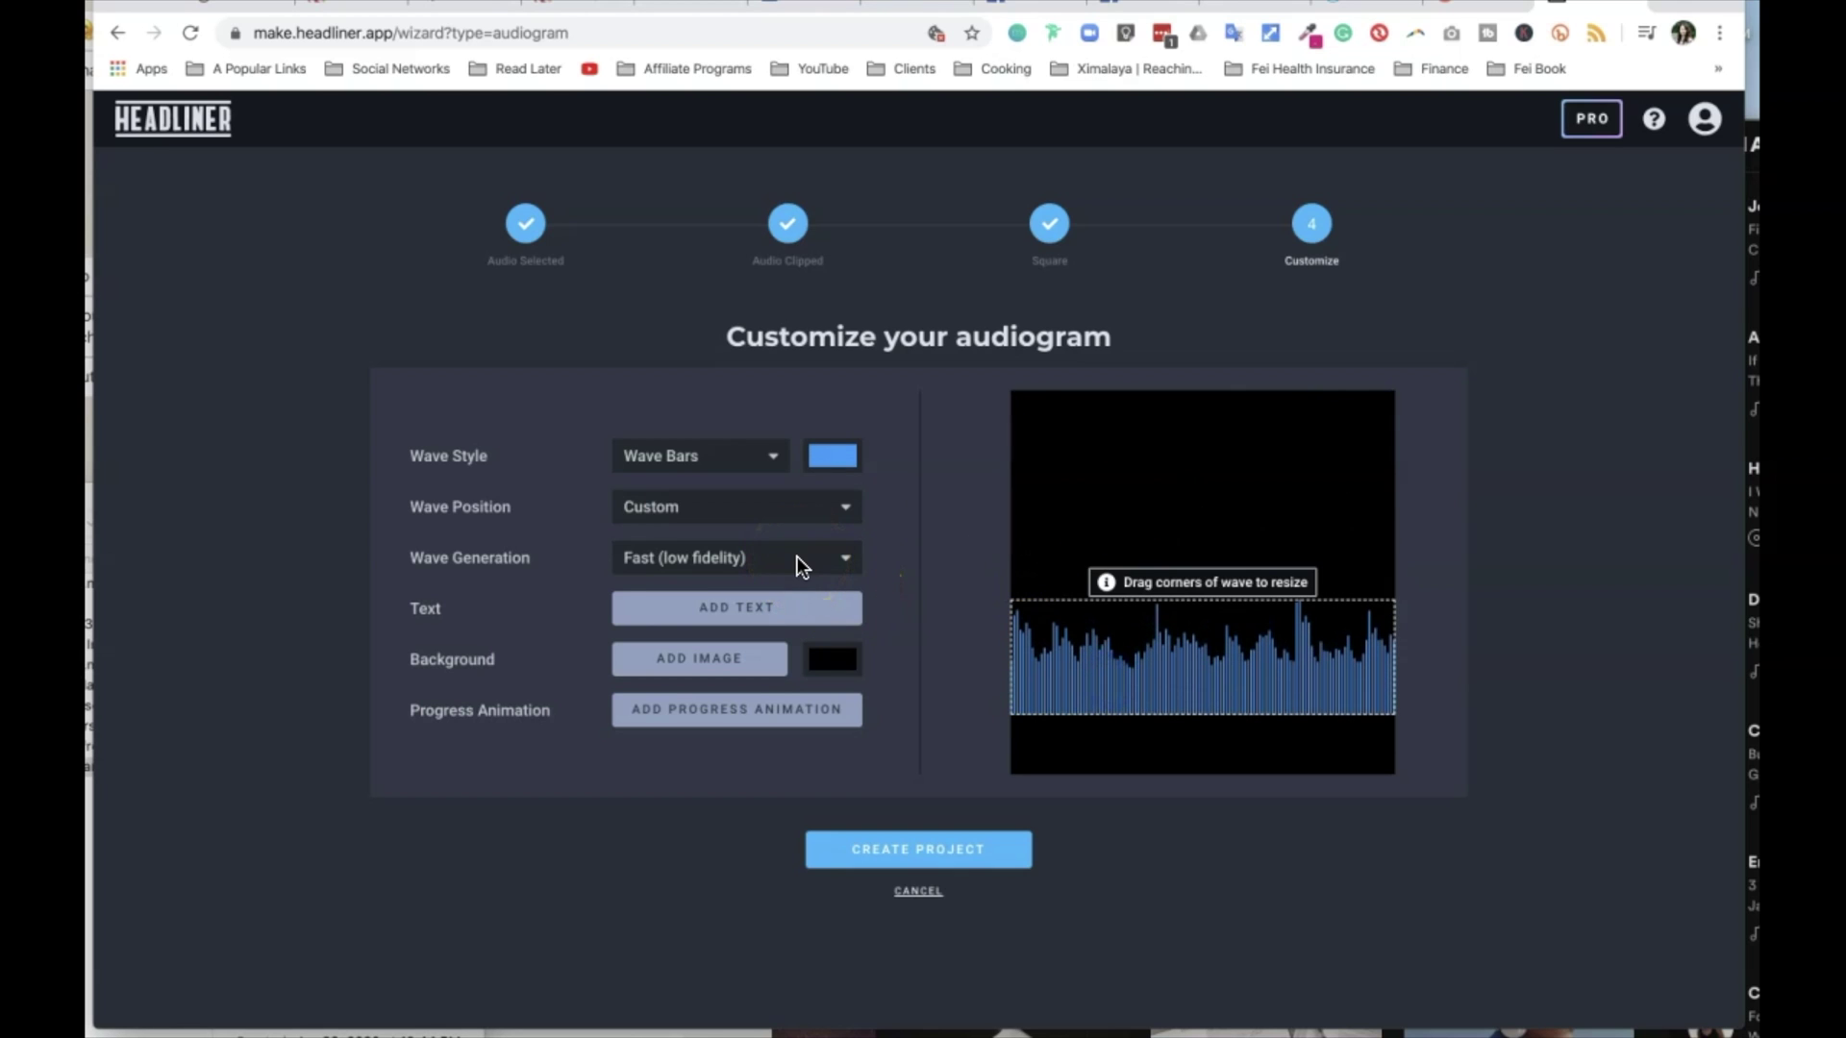
left_click(797, 560)
left_click(795, 561)
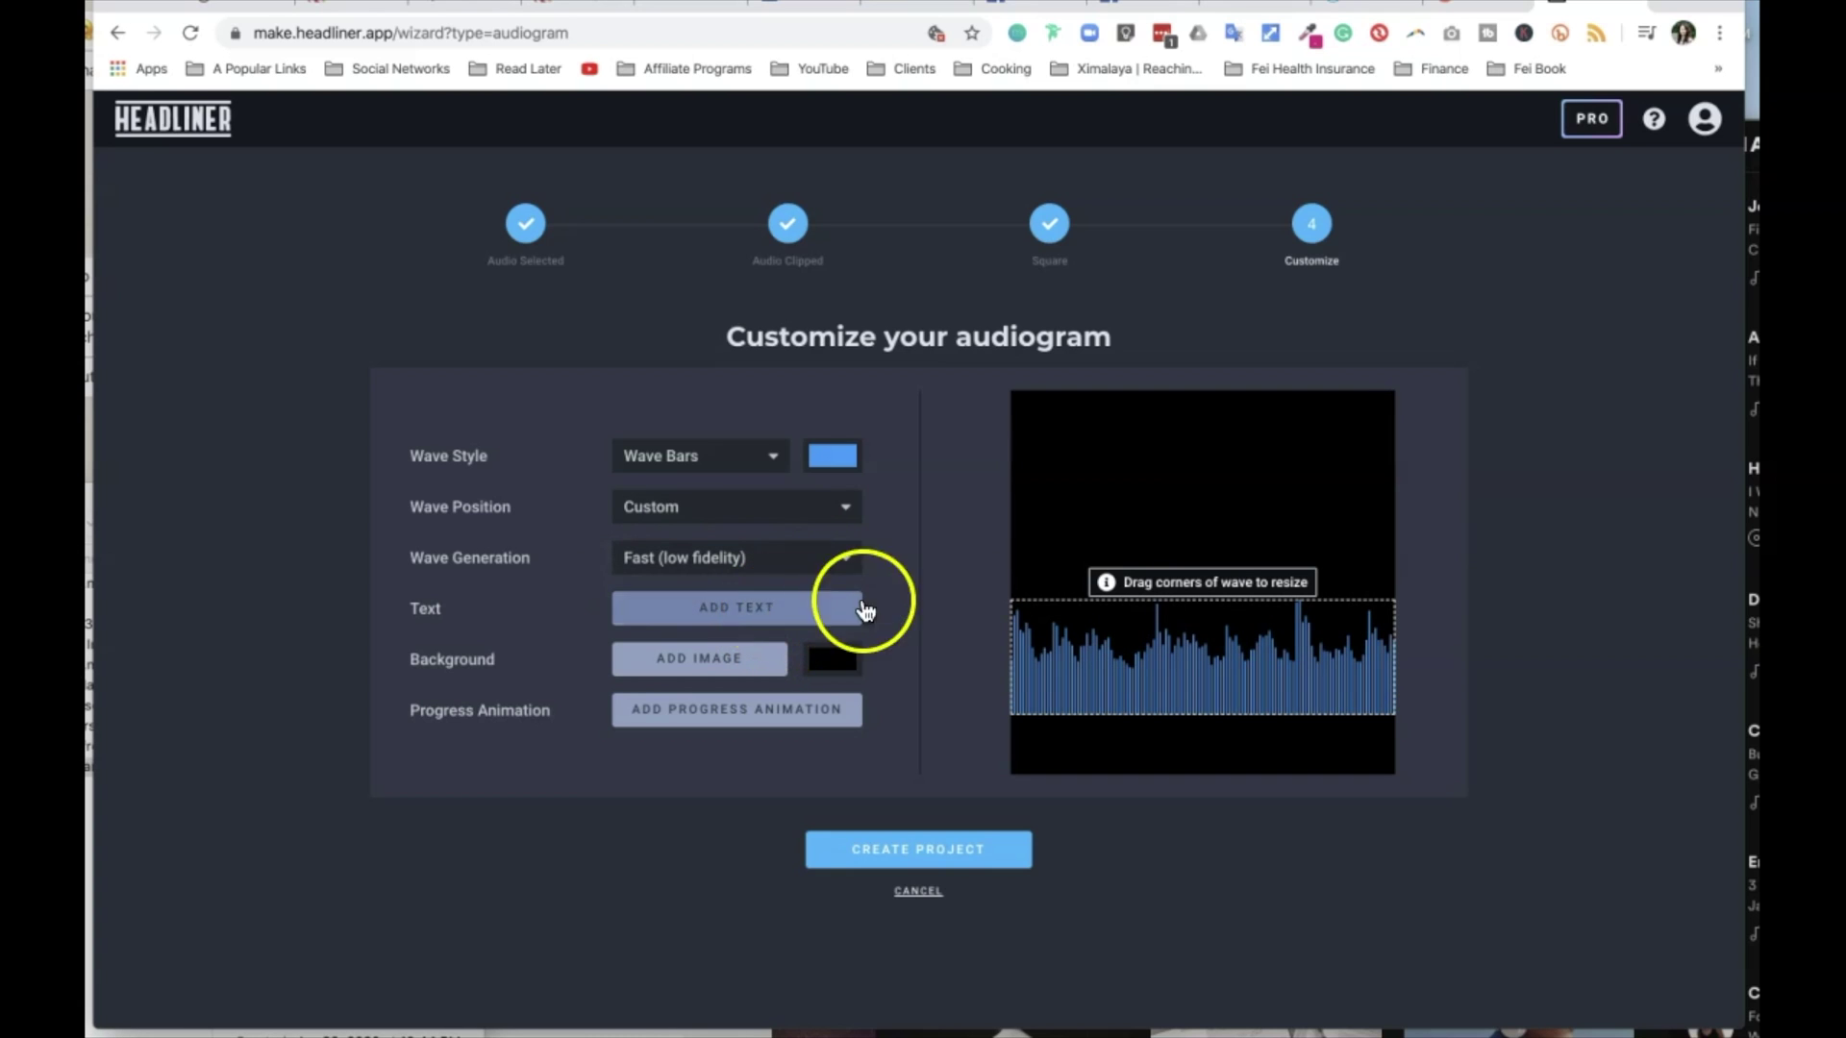
left_click(727, 671)
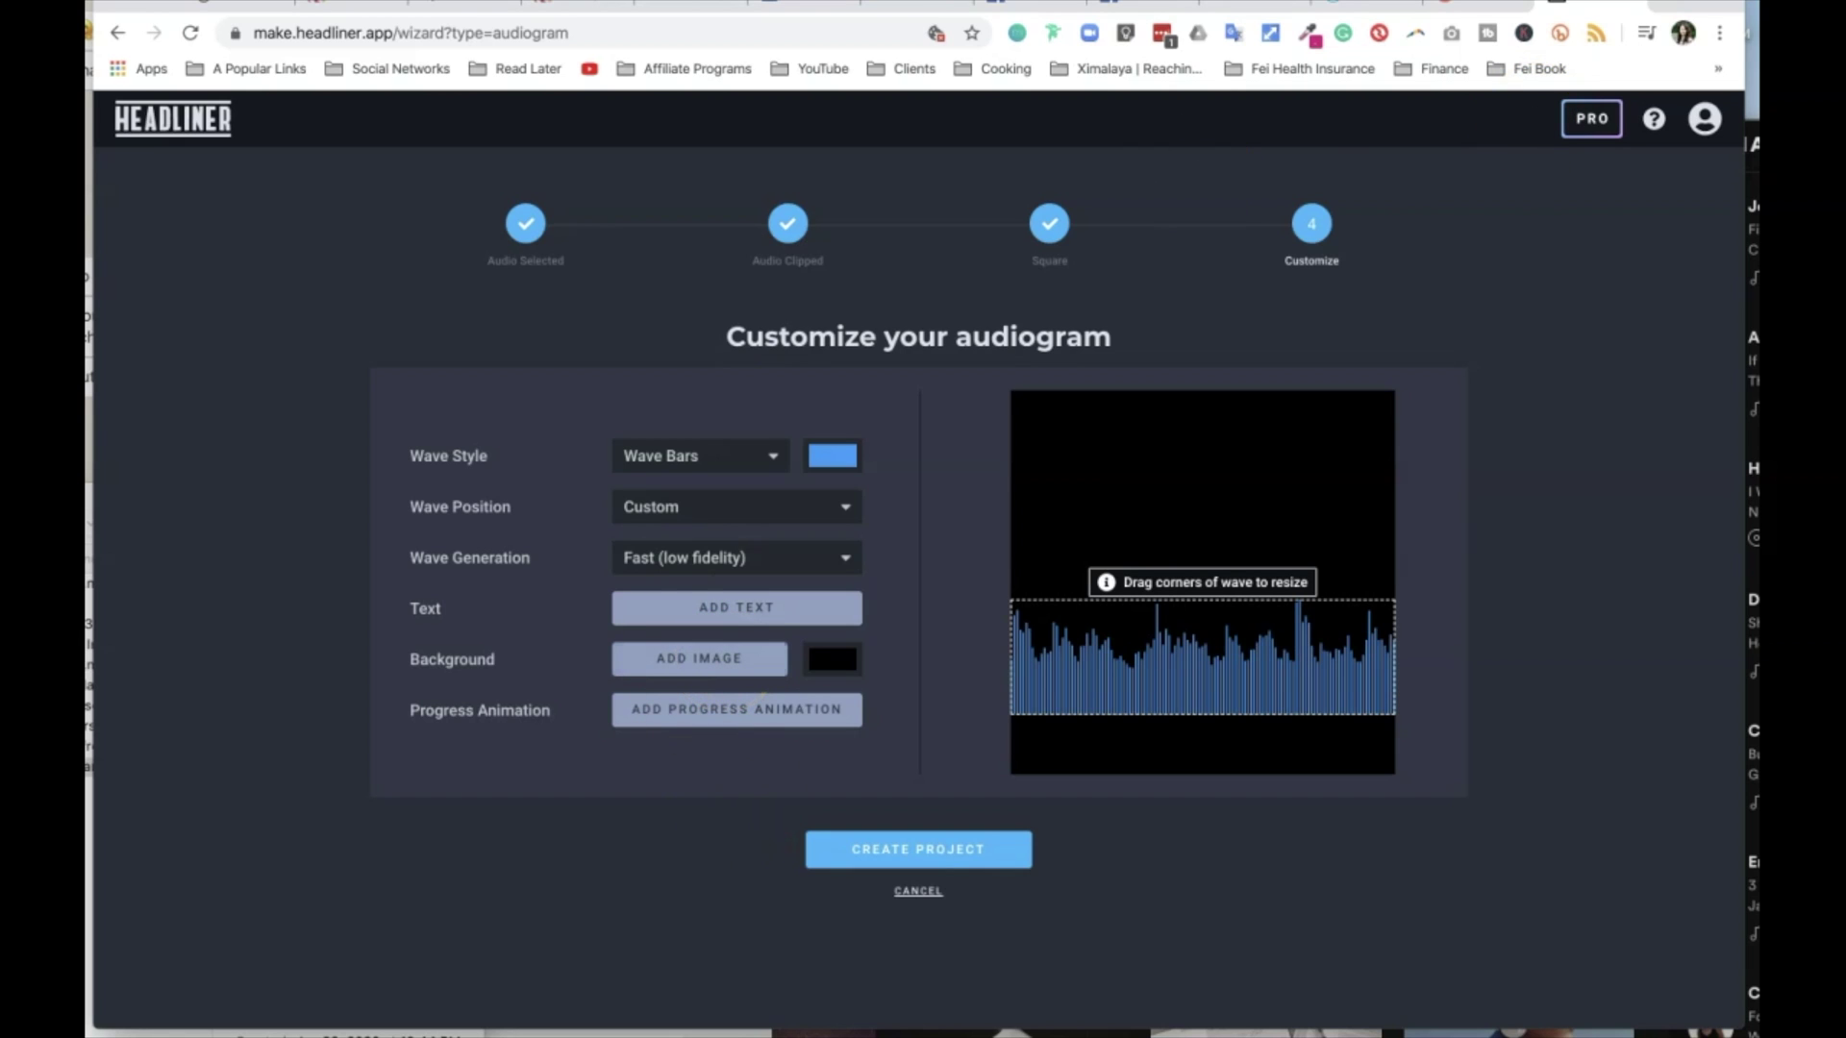
key("ctrl+t")
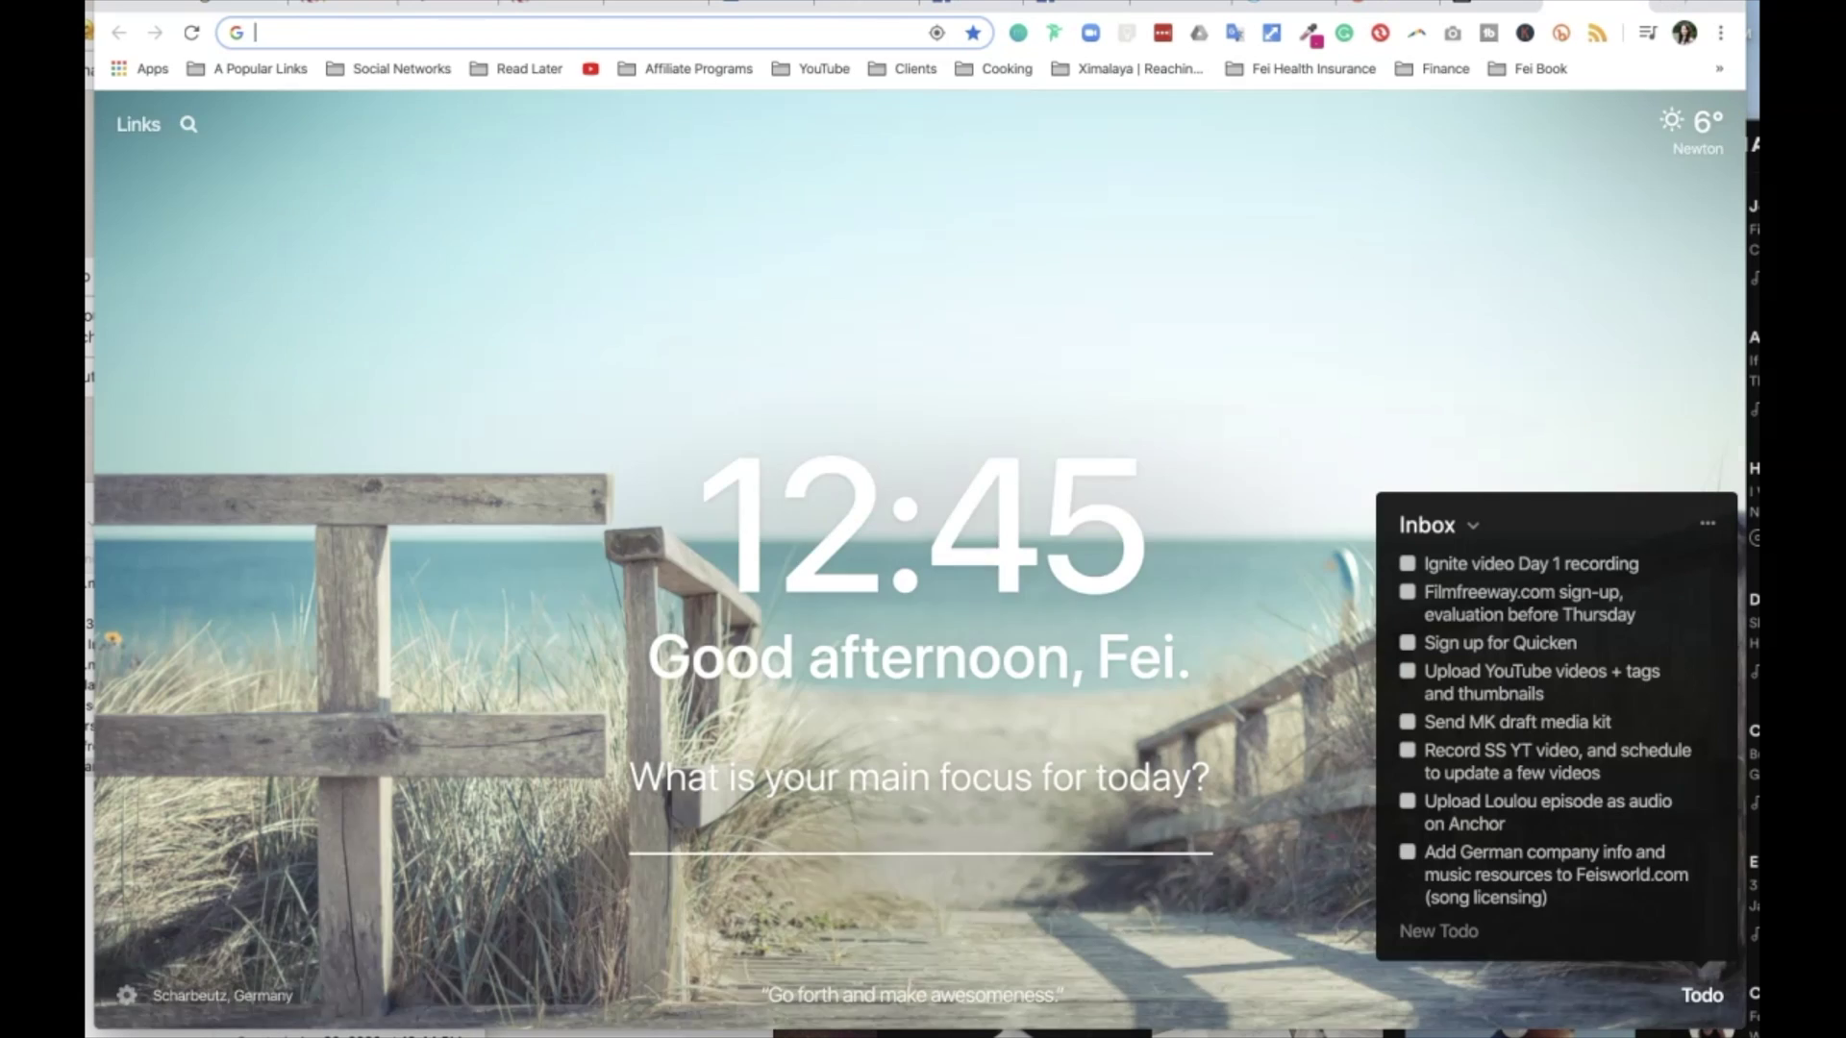
Step: Go to feisworld.com/freelance and open the Freelance Project Manager article
type("feis")
type("world.com/free")
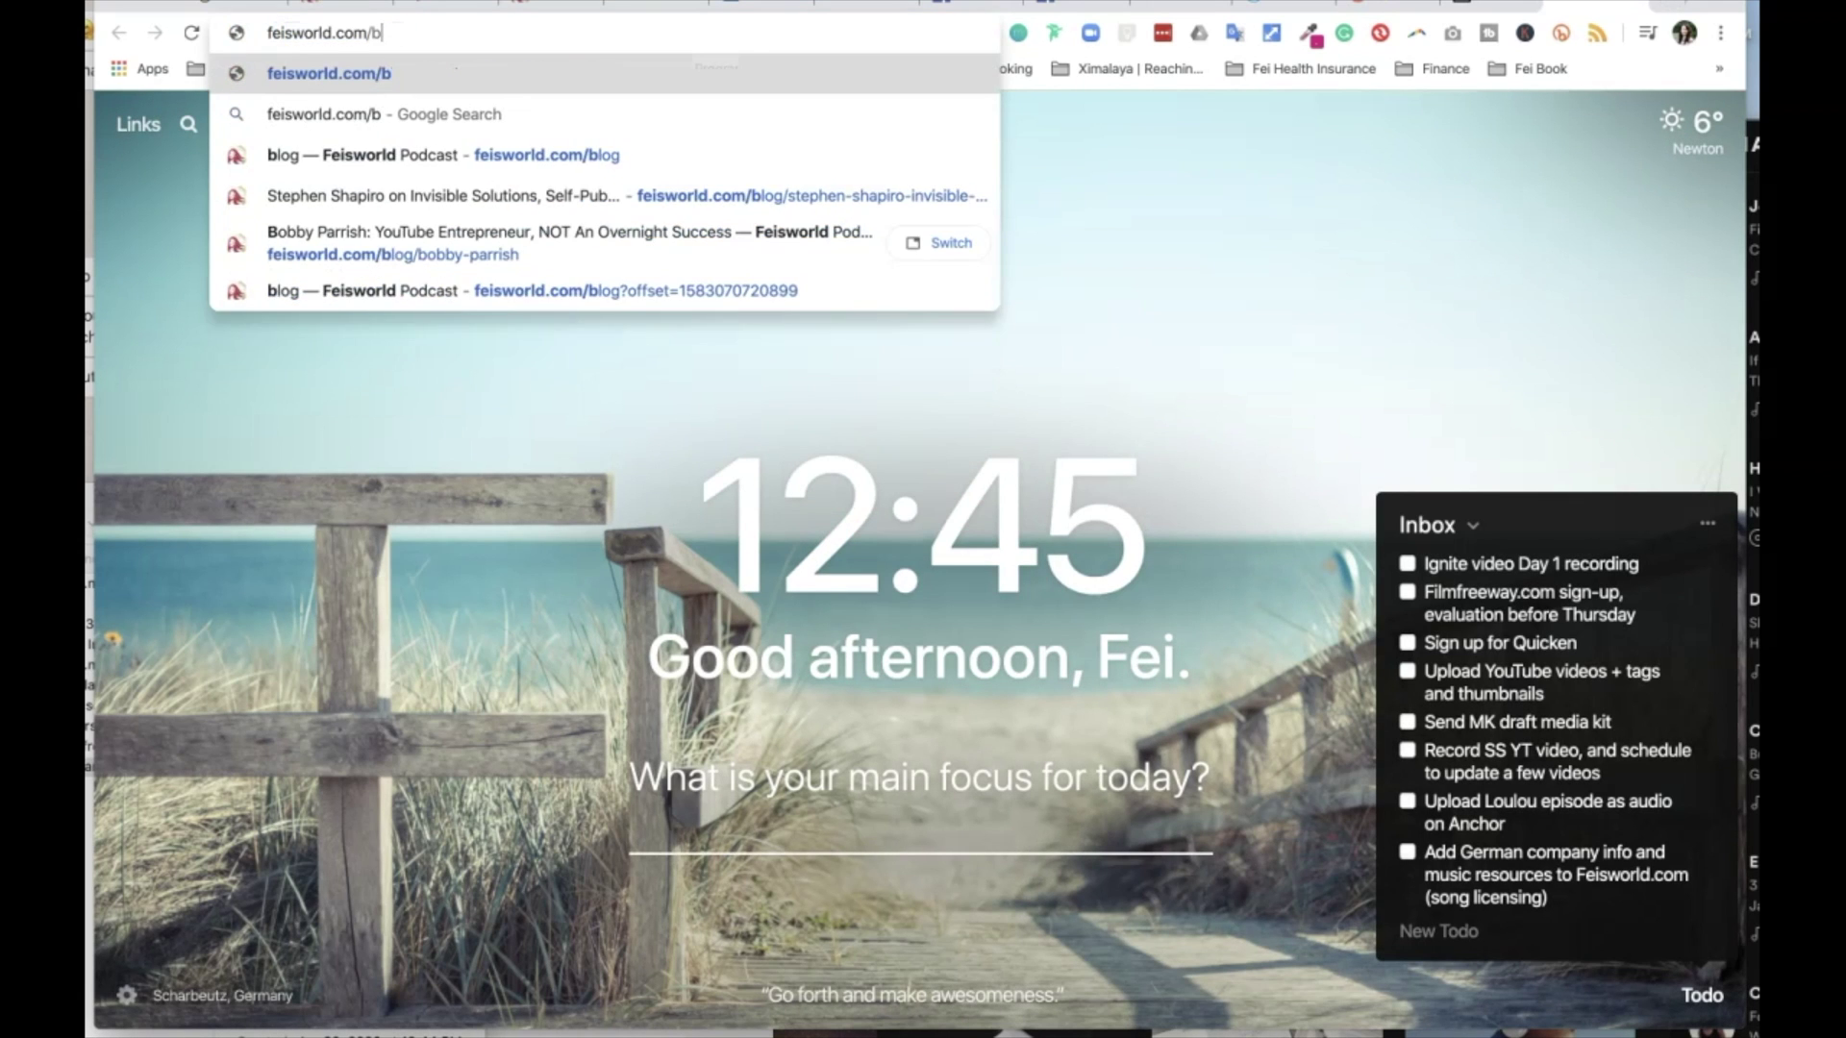
type("lance")
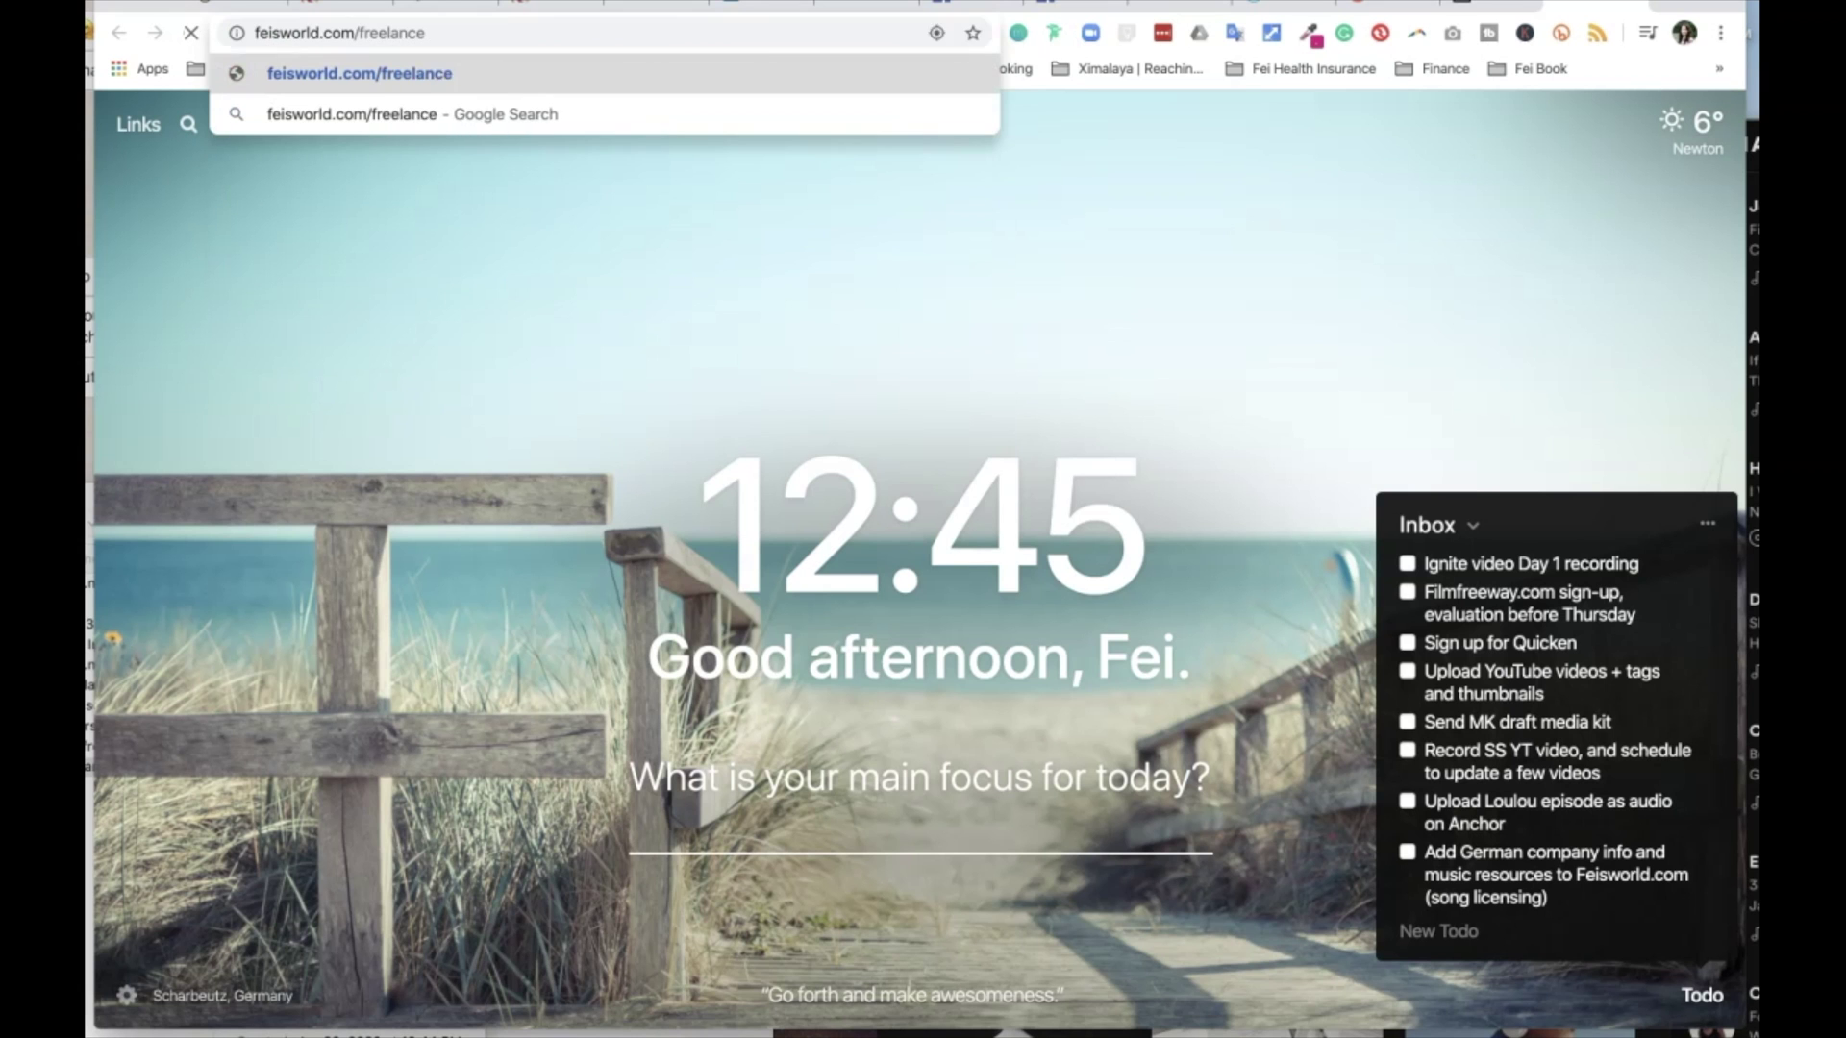
key("Return")
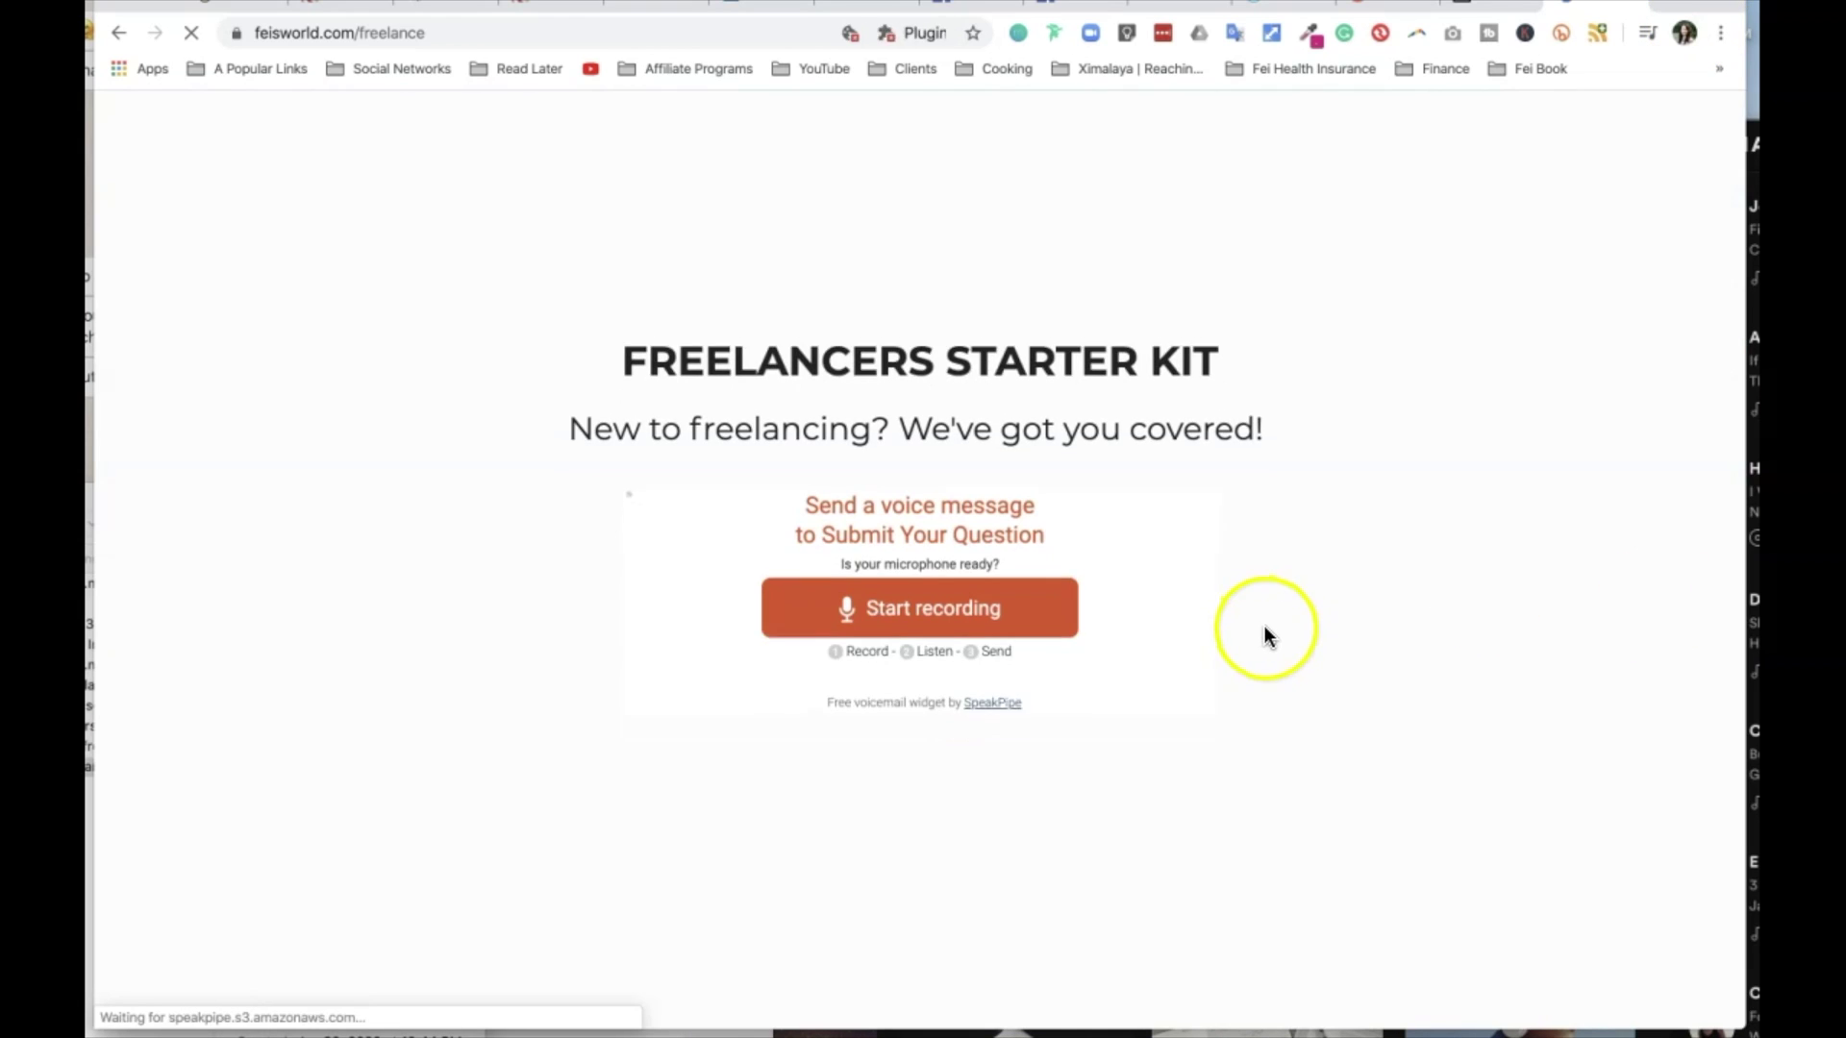
scroll(1266, 626, "down", 4)
scroll(1516, 673, "down", 3)
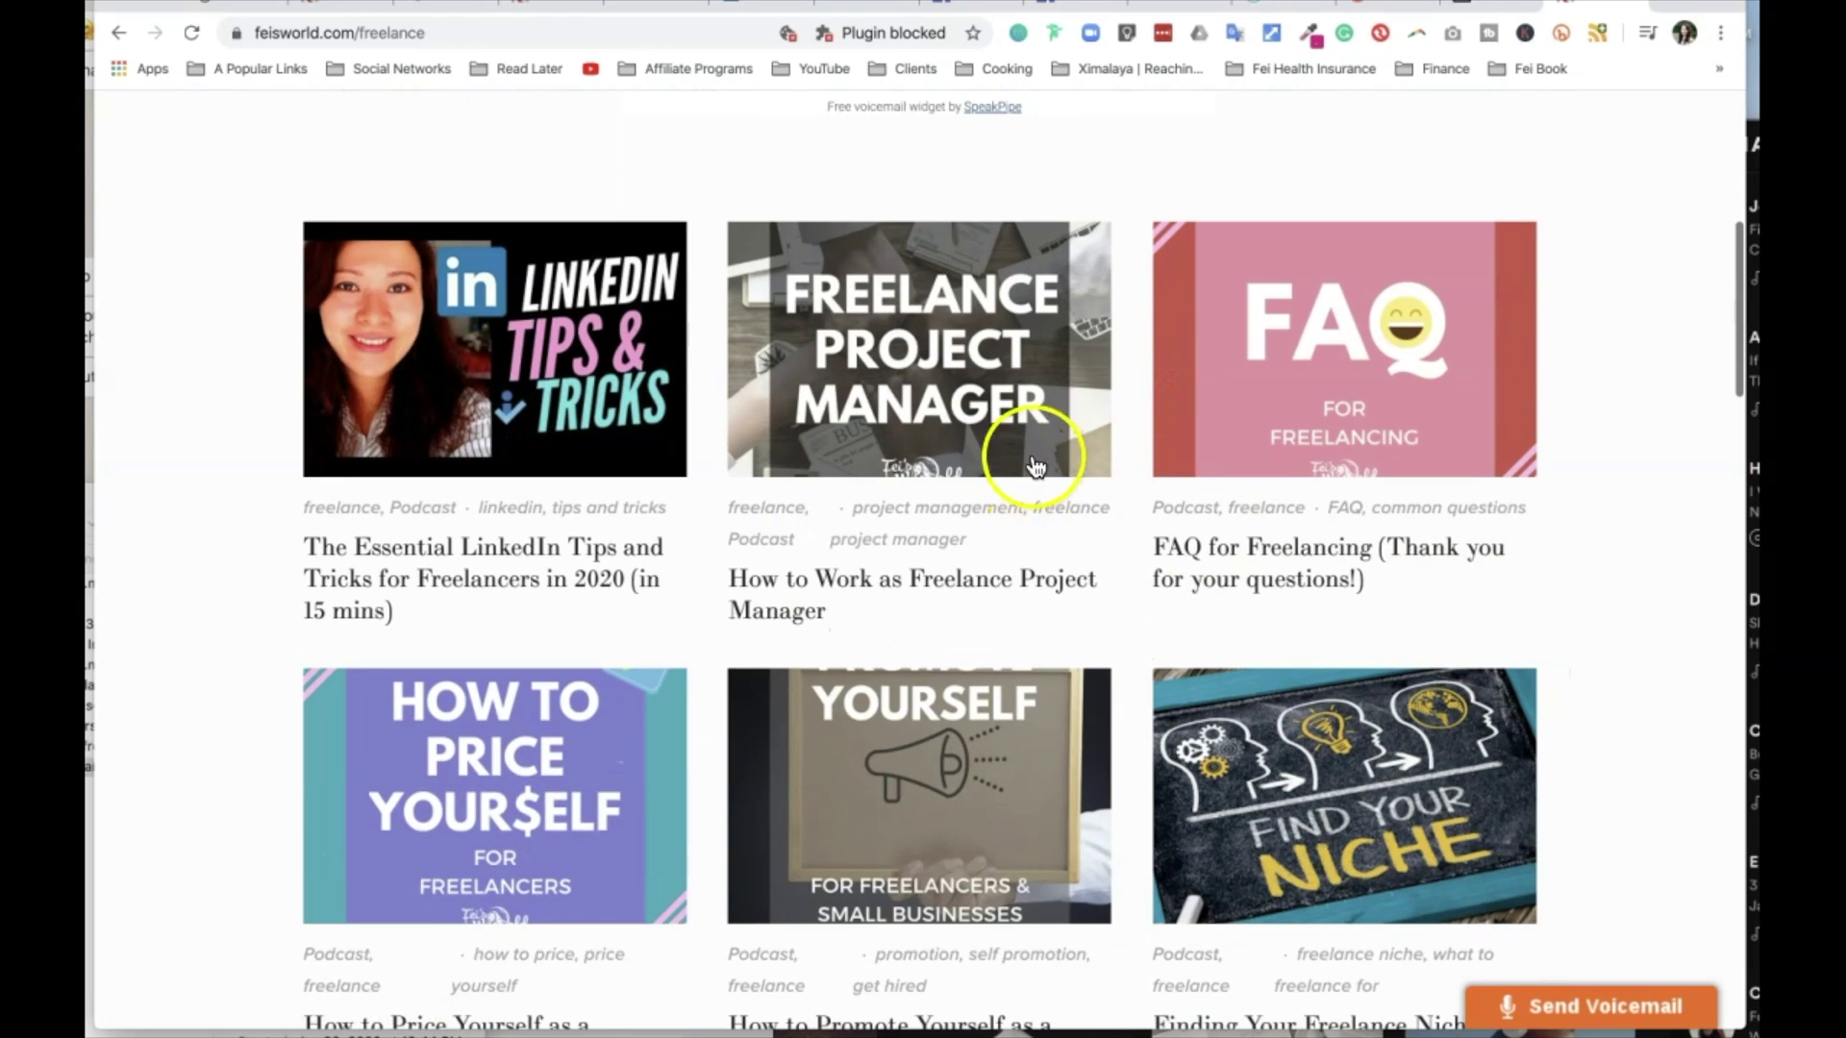
left_click(1034, 392)
Step: Save the article's cover image to Downloads as Freelance+Topics.jpg
scroll(1103, 700, "down", 6)
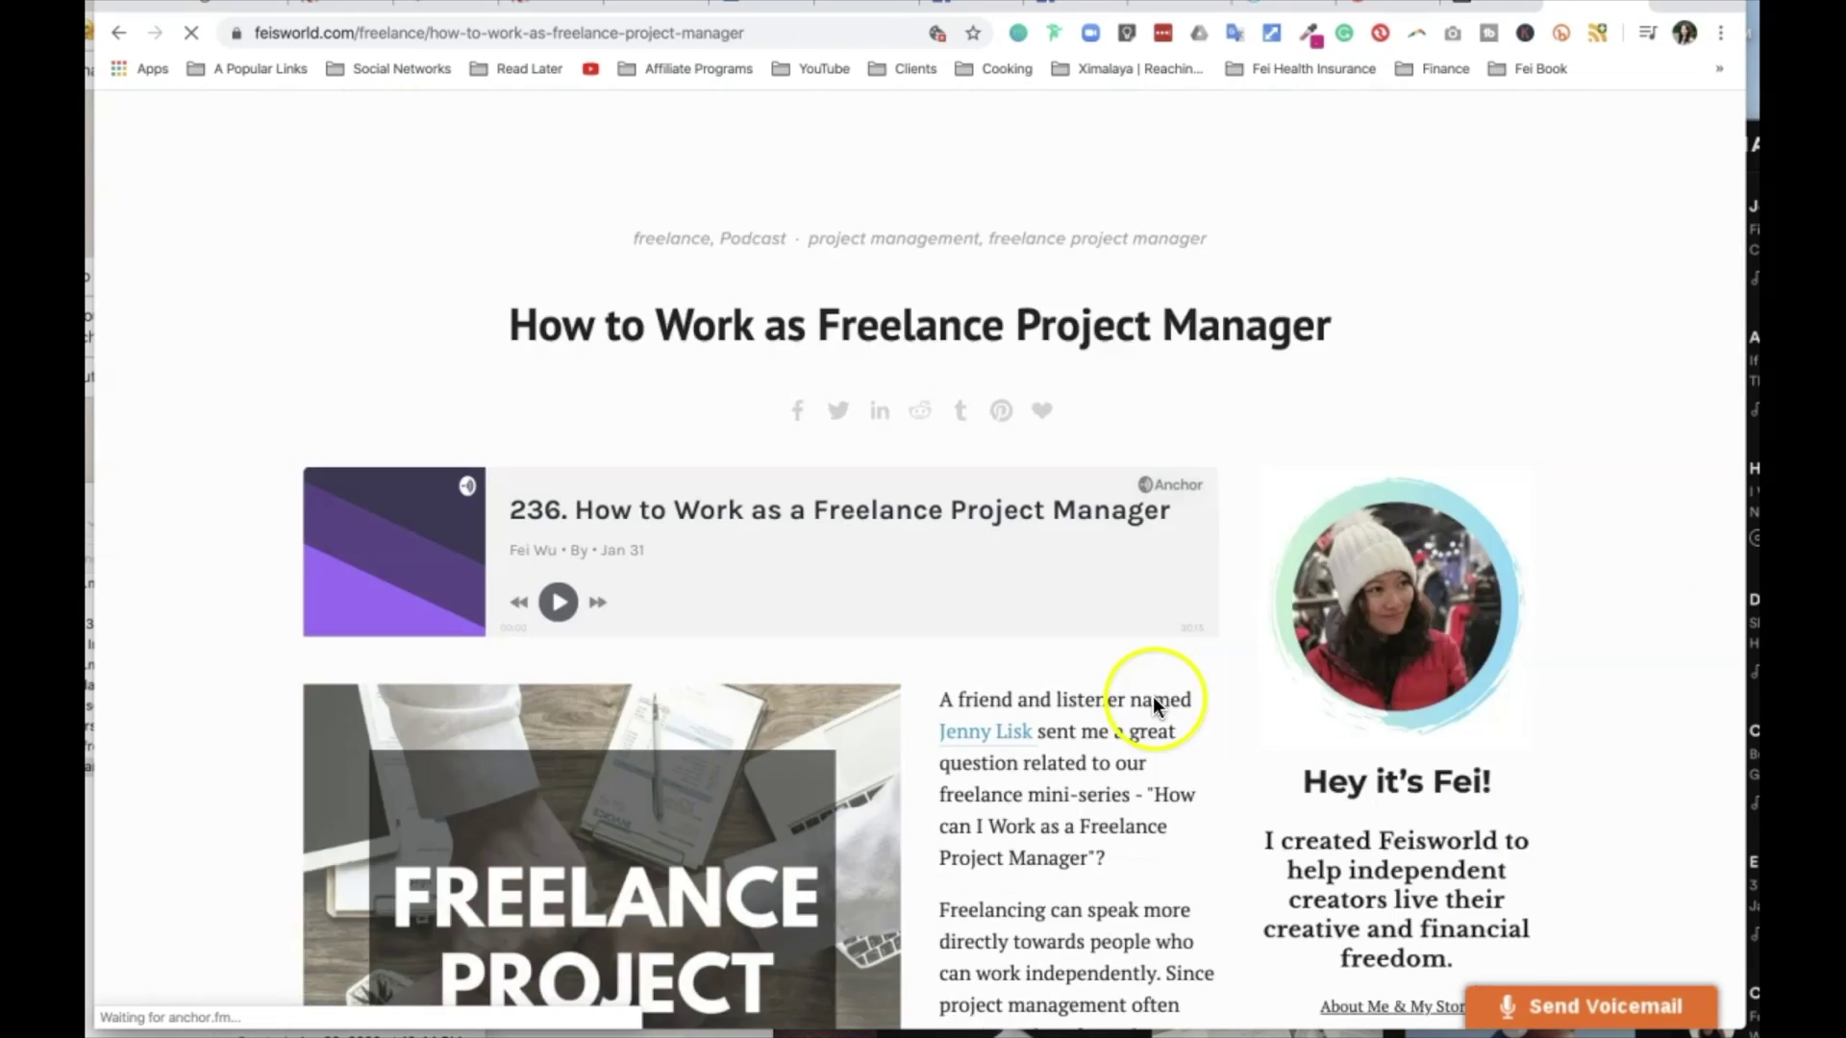
right_click(719, 500)
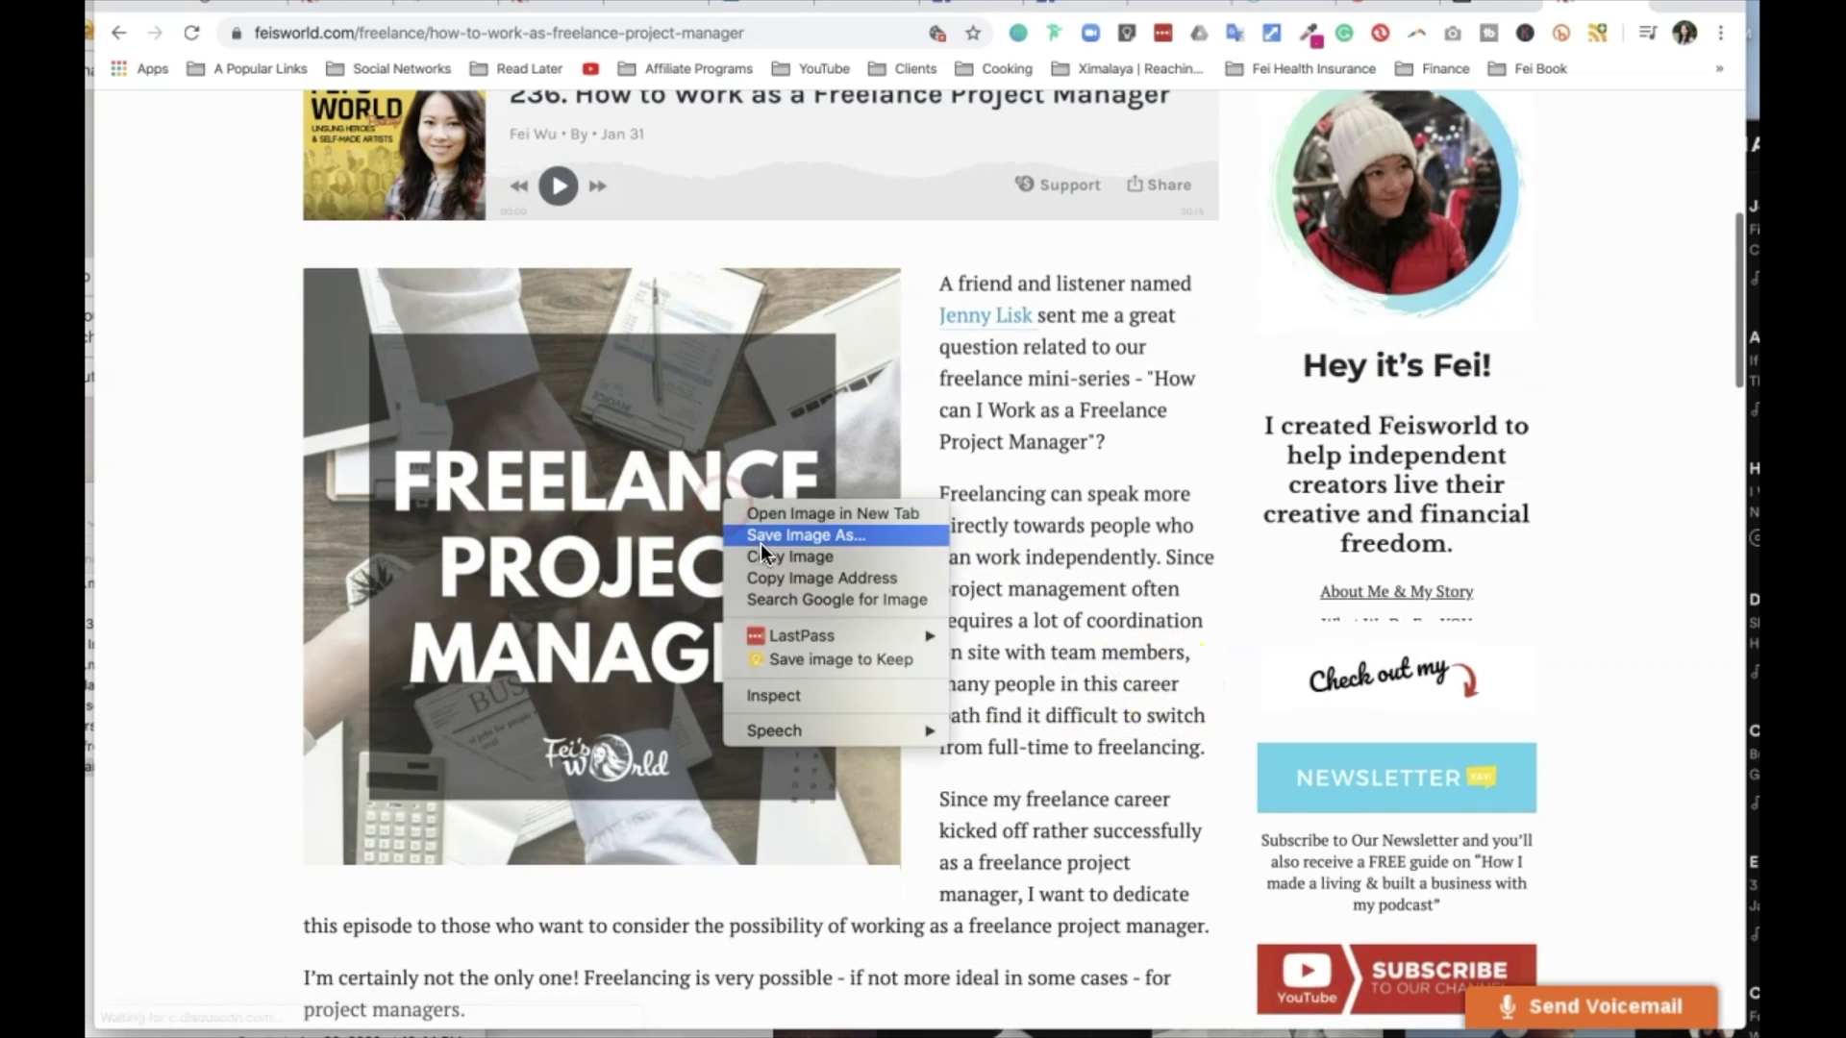
left_click(817, 535)
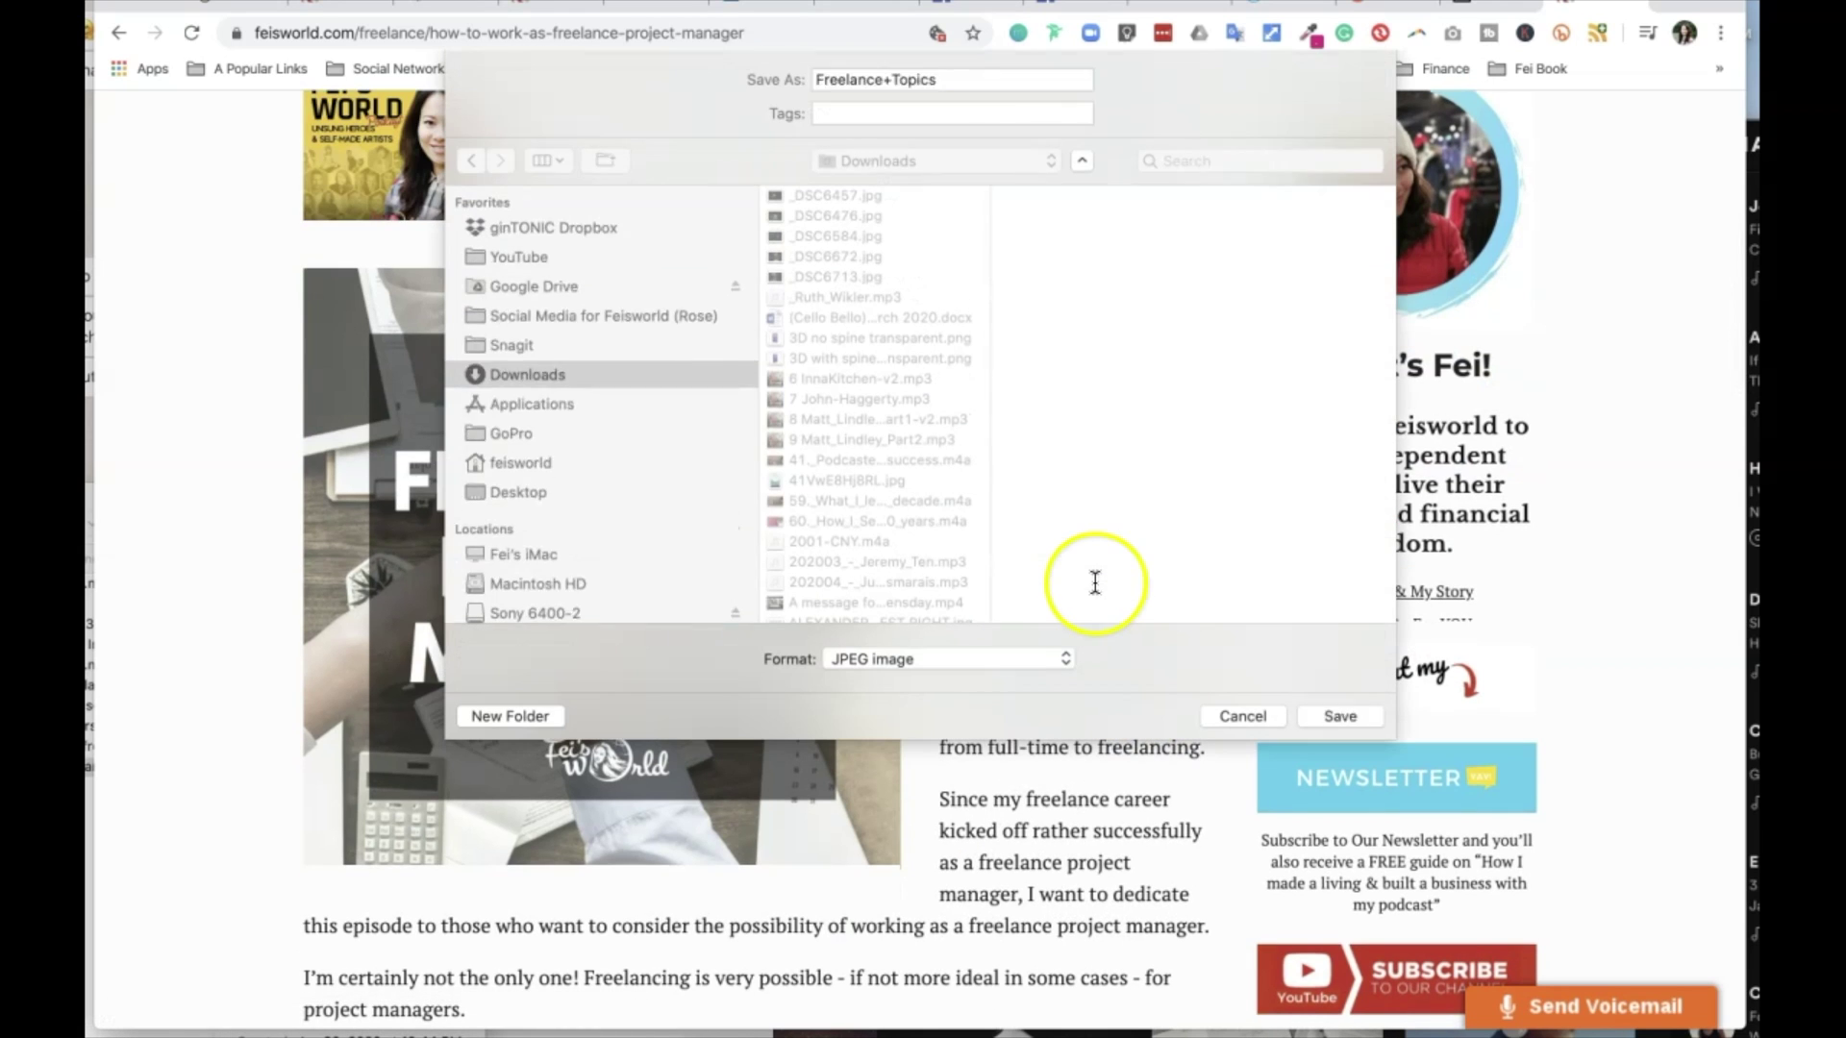
key("Return")
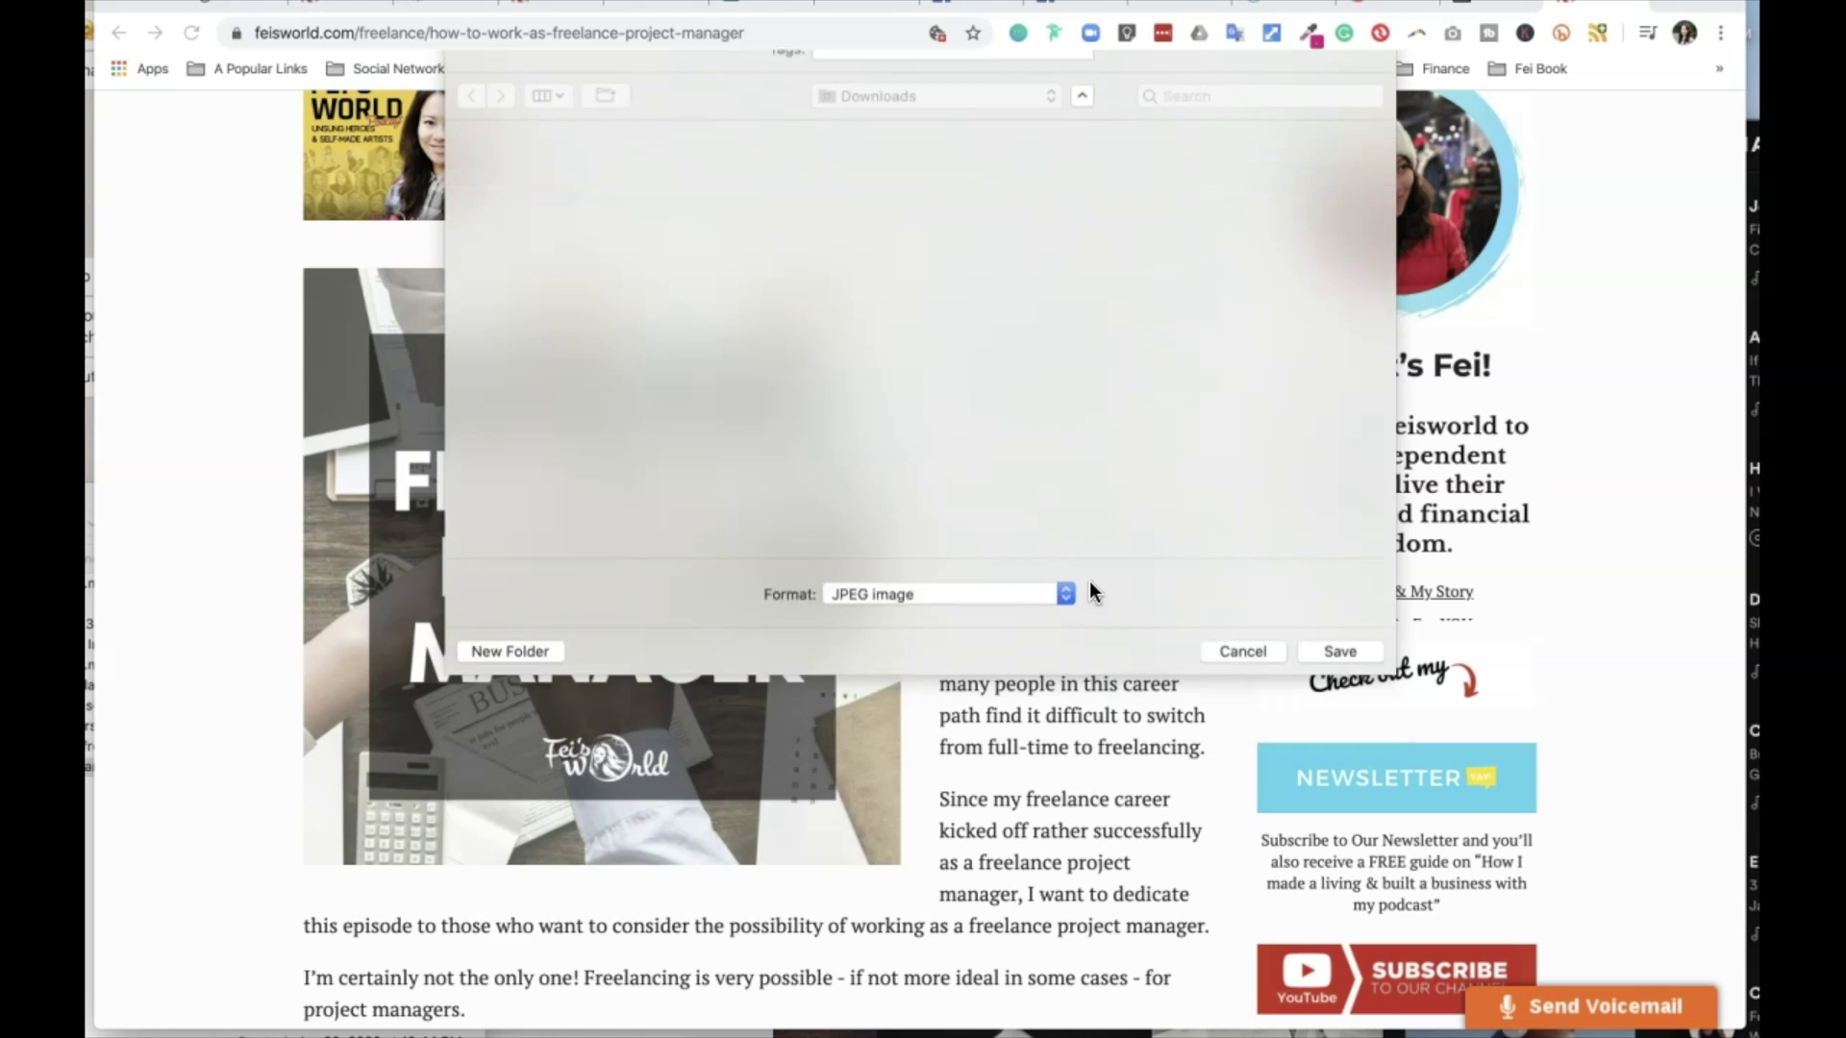
Step: Upload Freelance+Topics.jpg from Downloads as a square background and move the wave bars to the bottom
left_click(1490, 6)
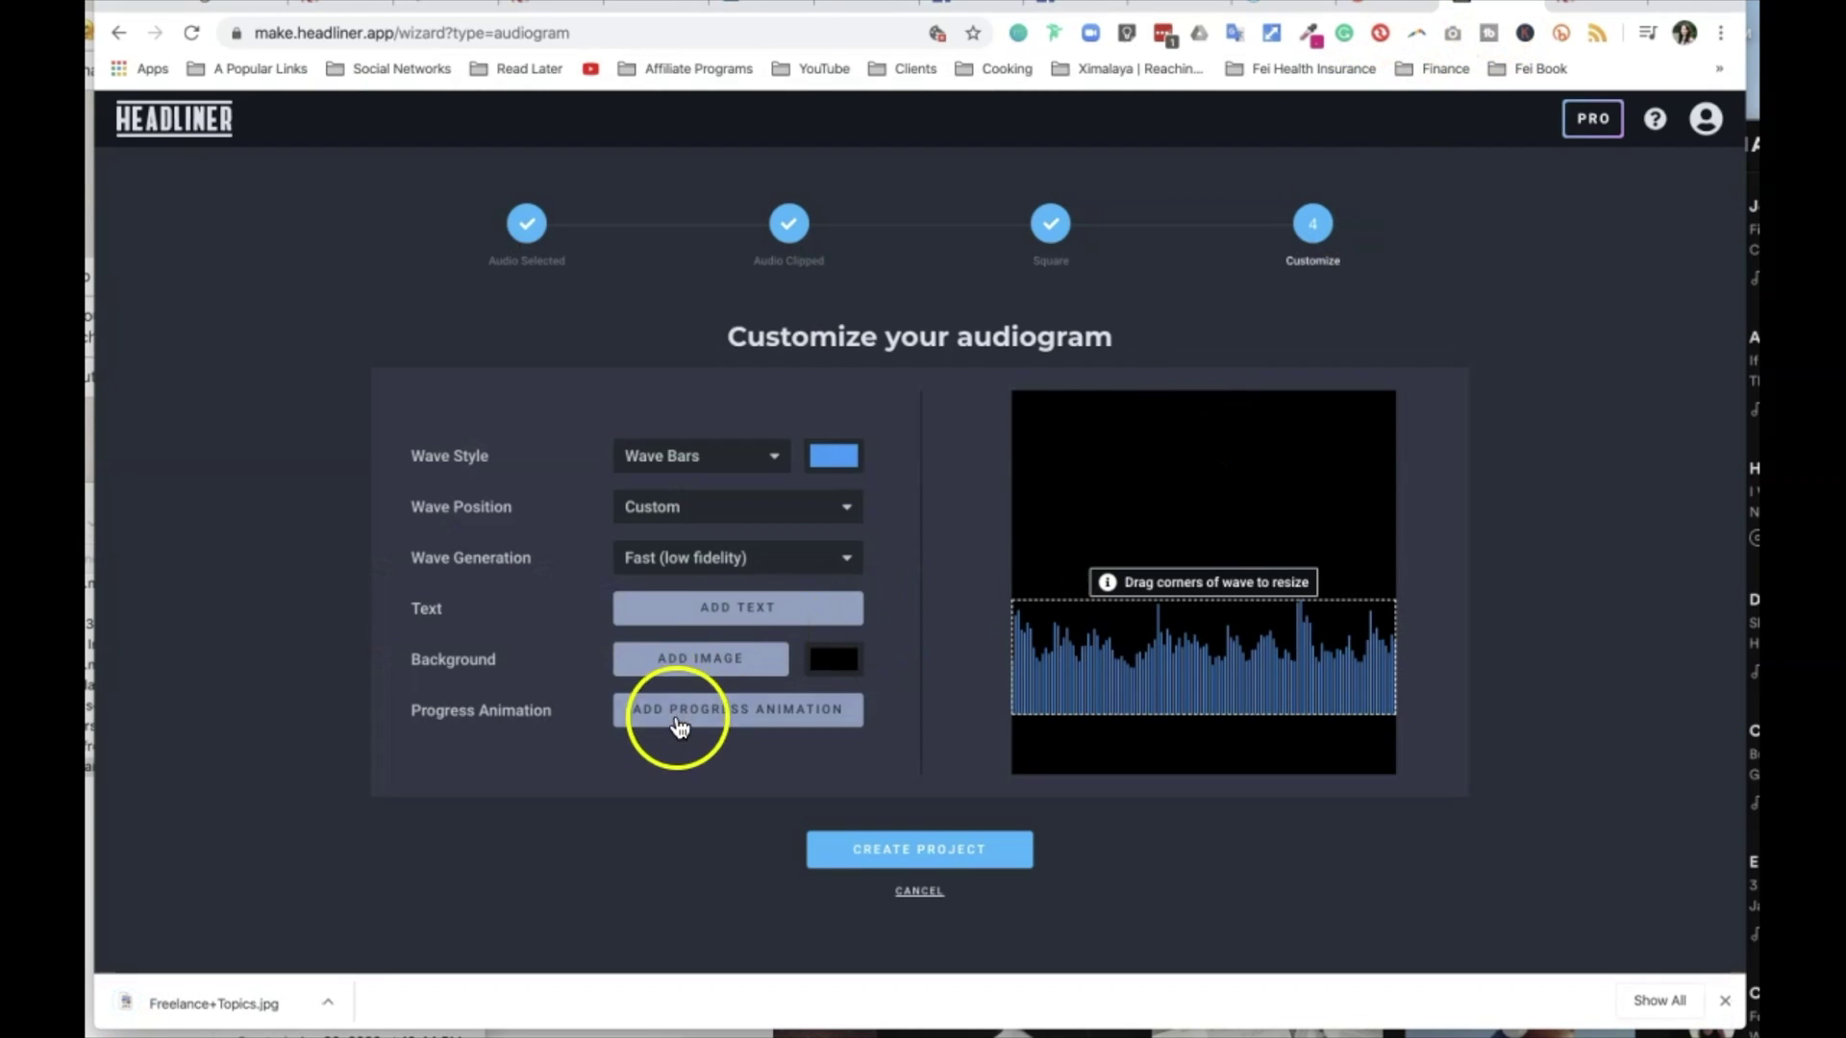
left_click(708, 657)
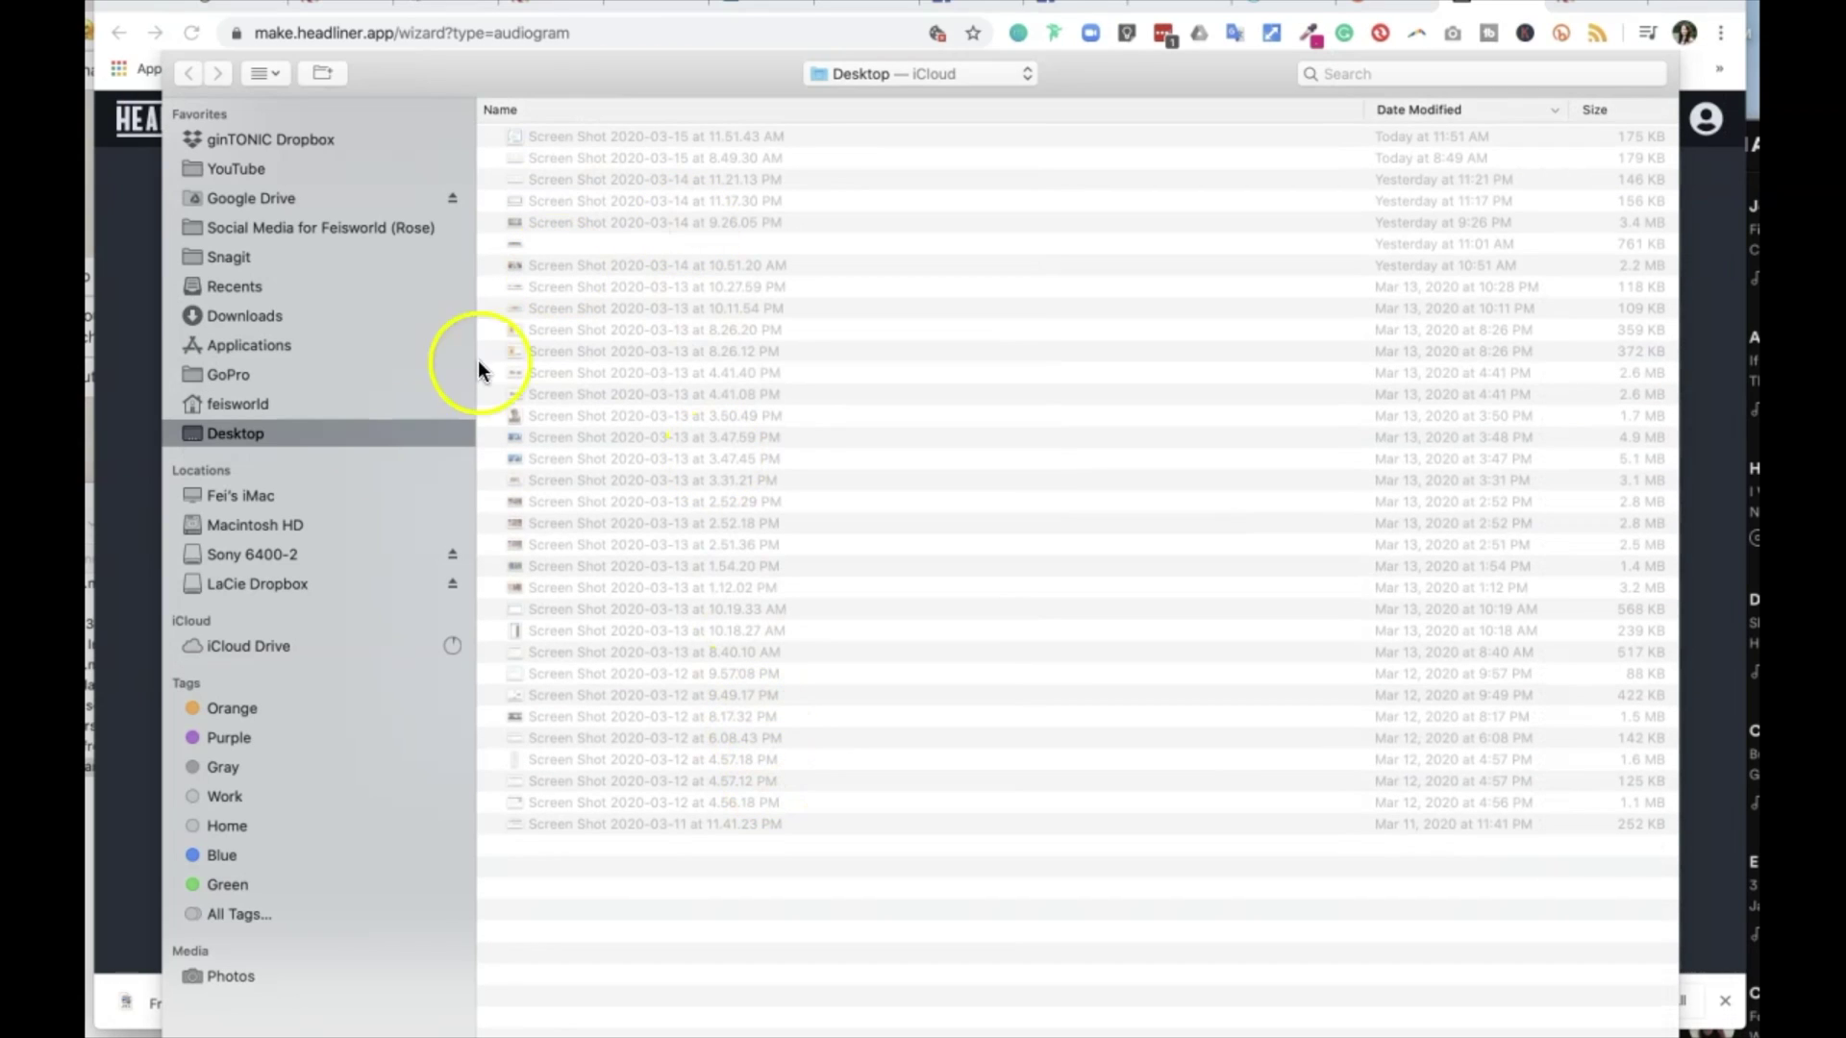
left_click(260, 315)
double_click(659, 134)
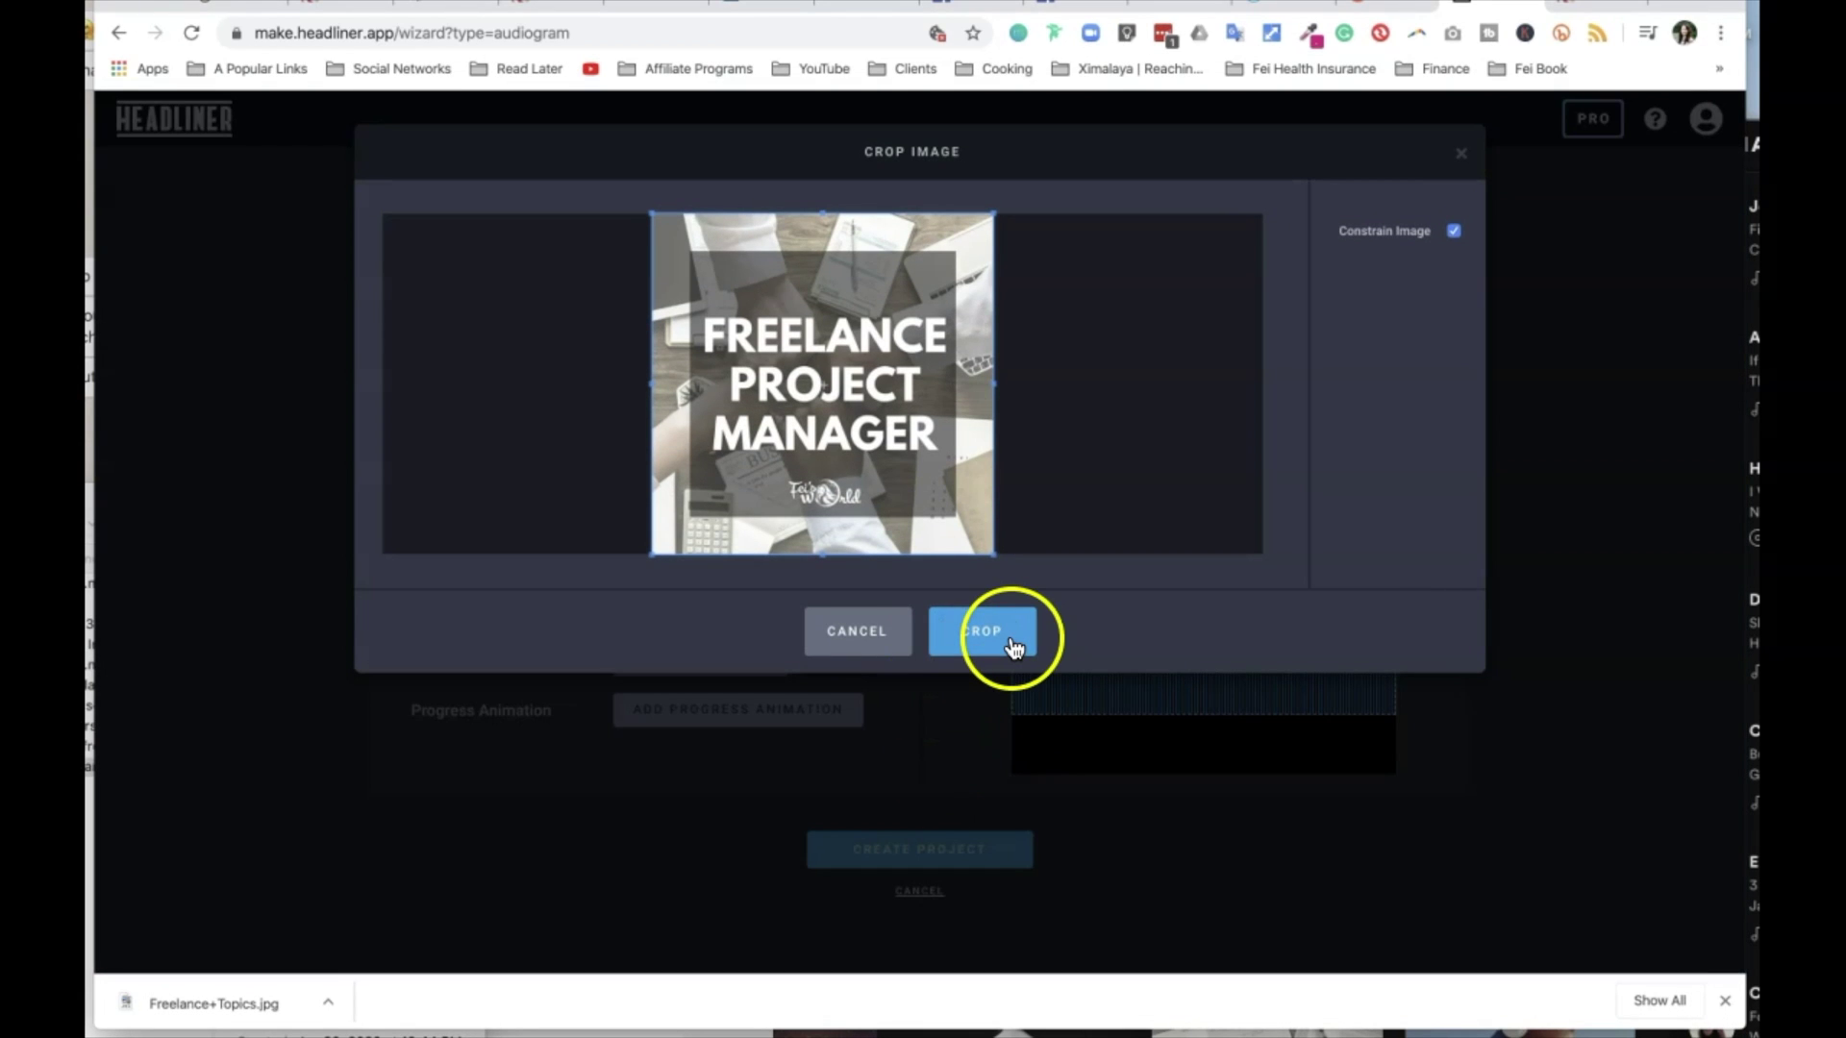
left_click(1010, 646)
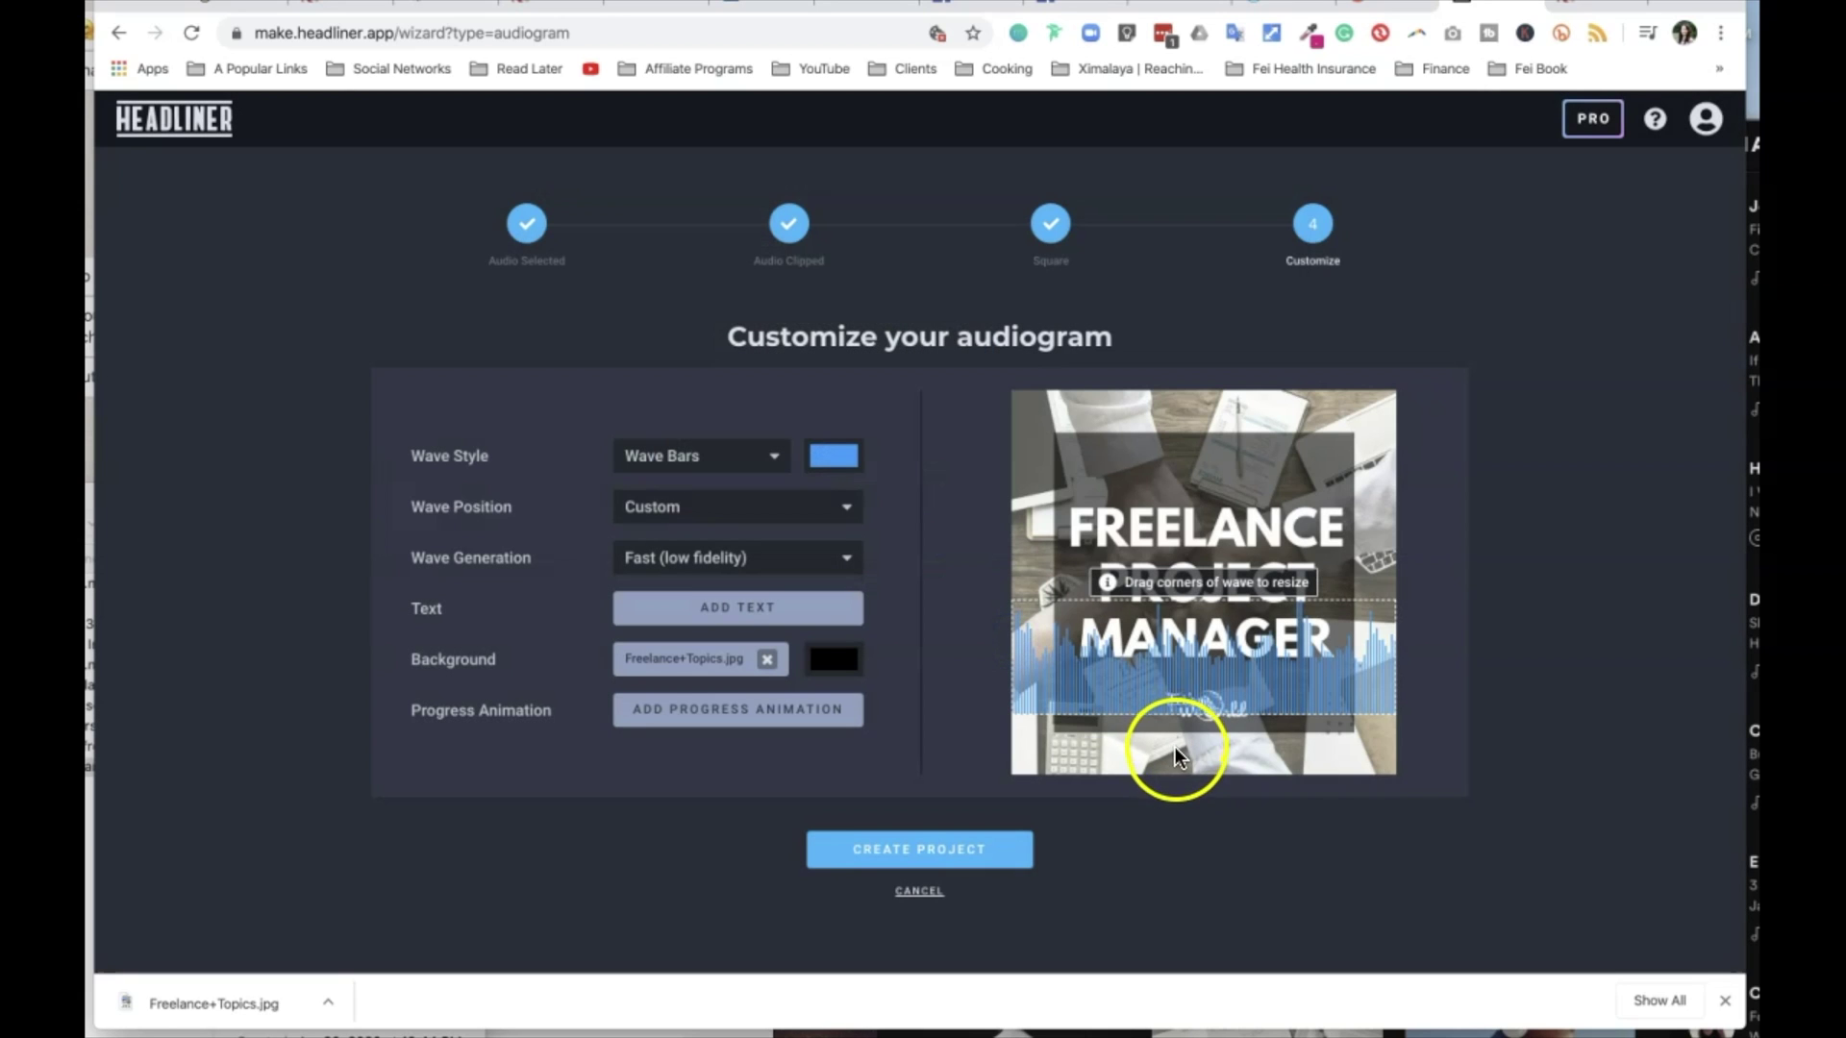
left_click_drag(1238, 681, 1240, 760)
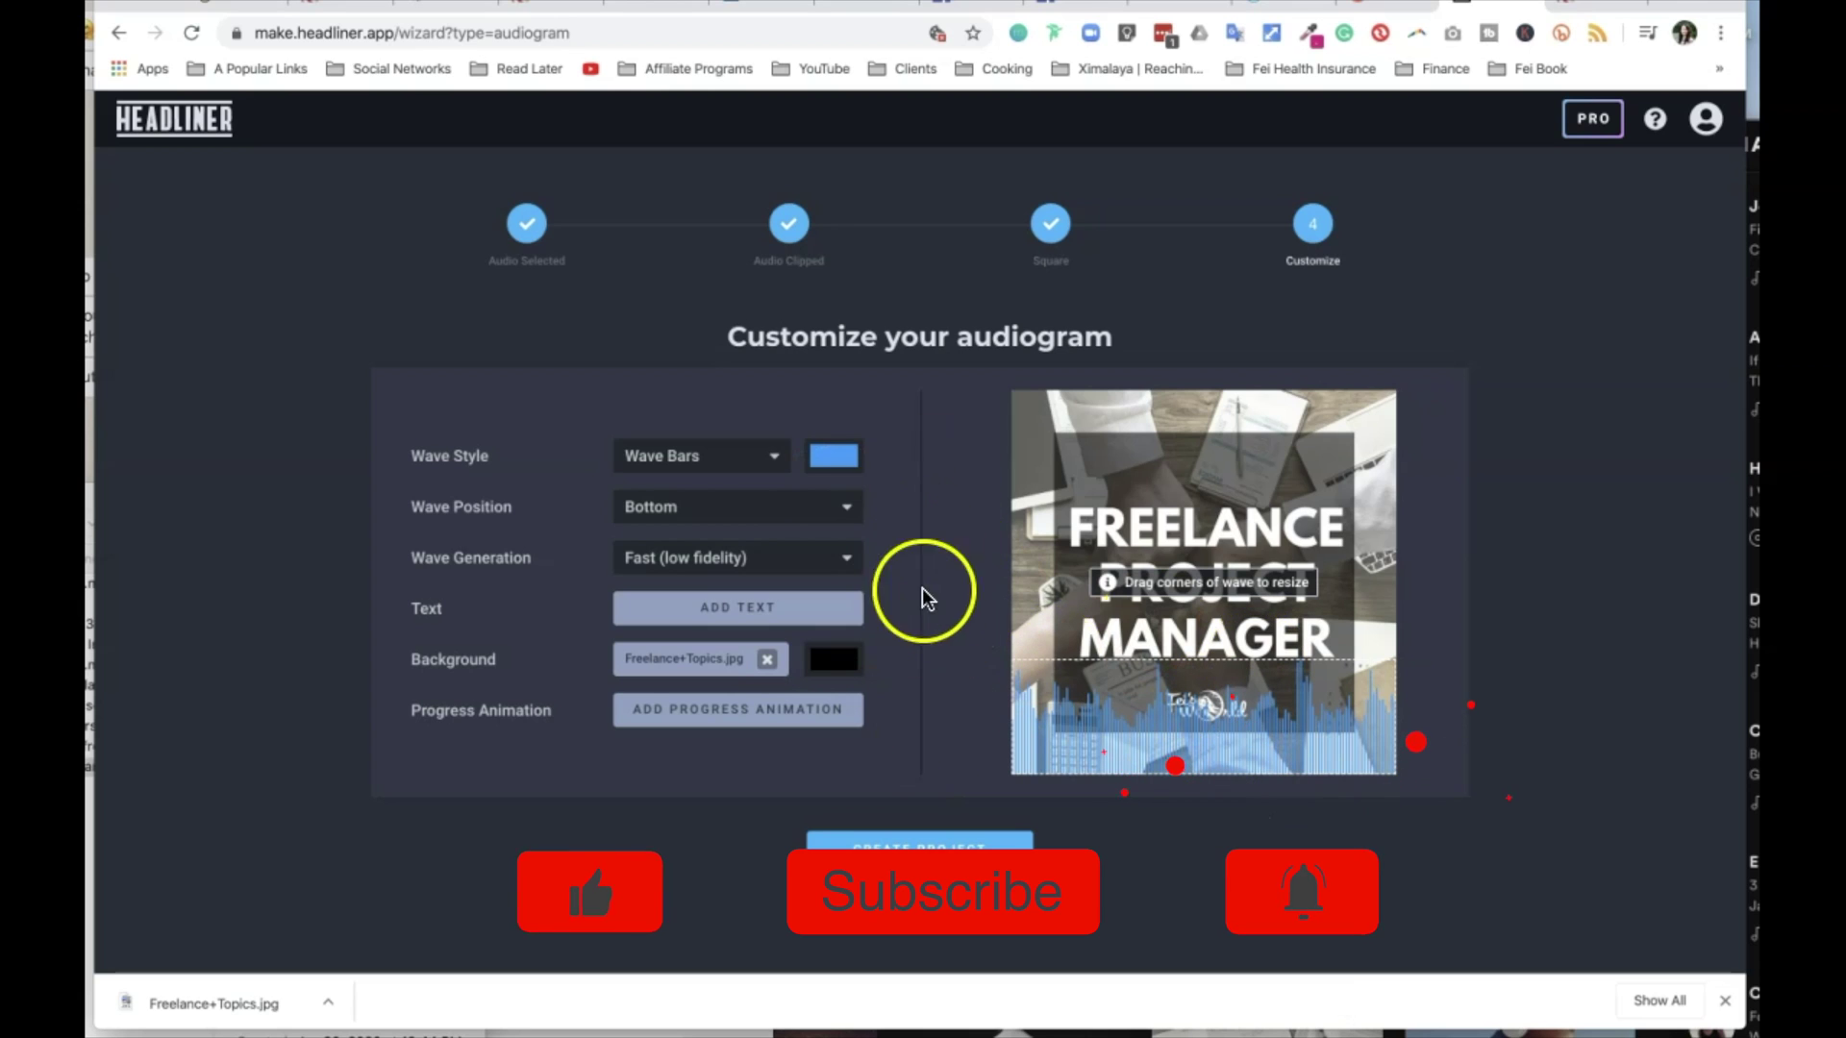
Step: Recolour the wave bars from blue to lime green, then create the project
left_click(850, 469)
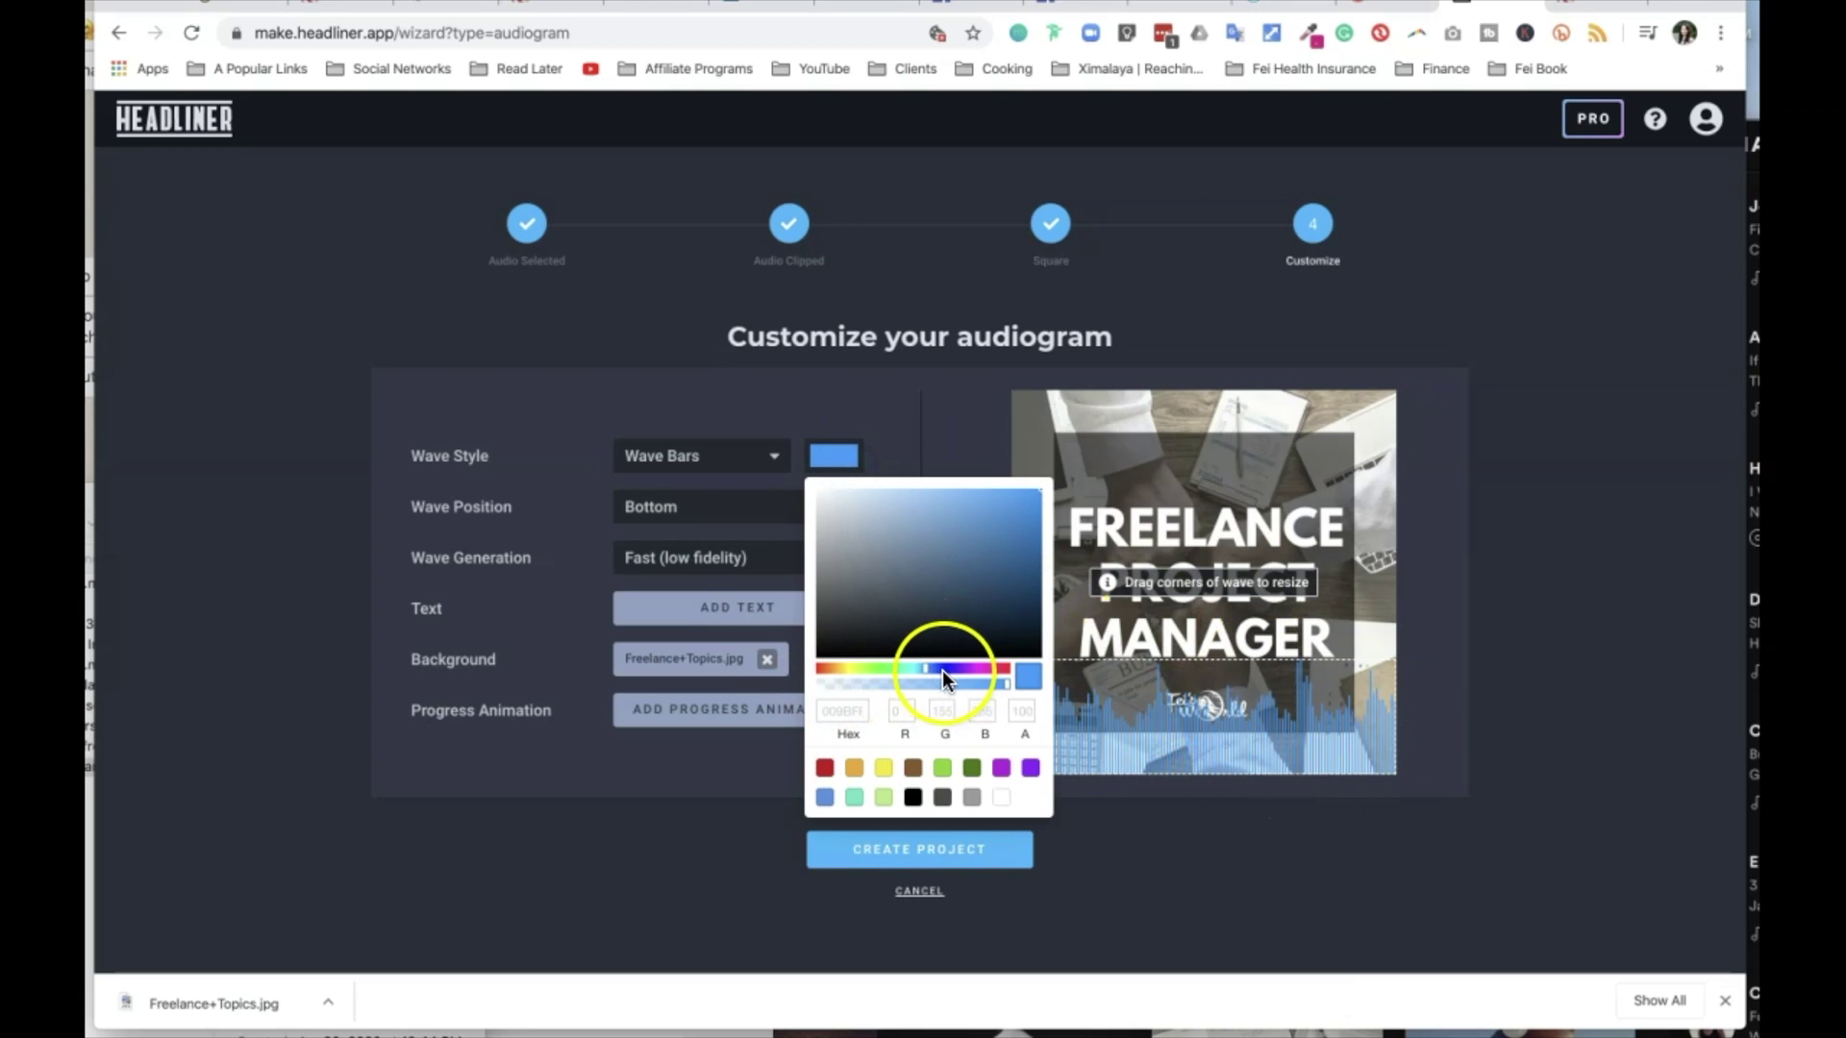
left_click_drag(926, 670, 859, 663)
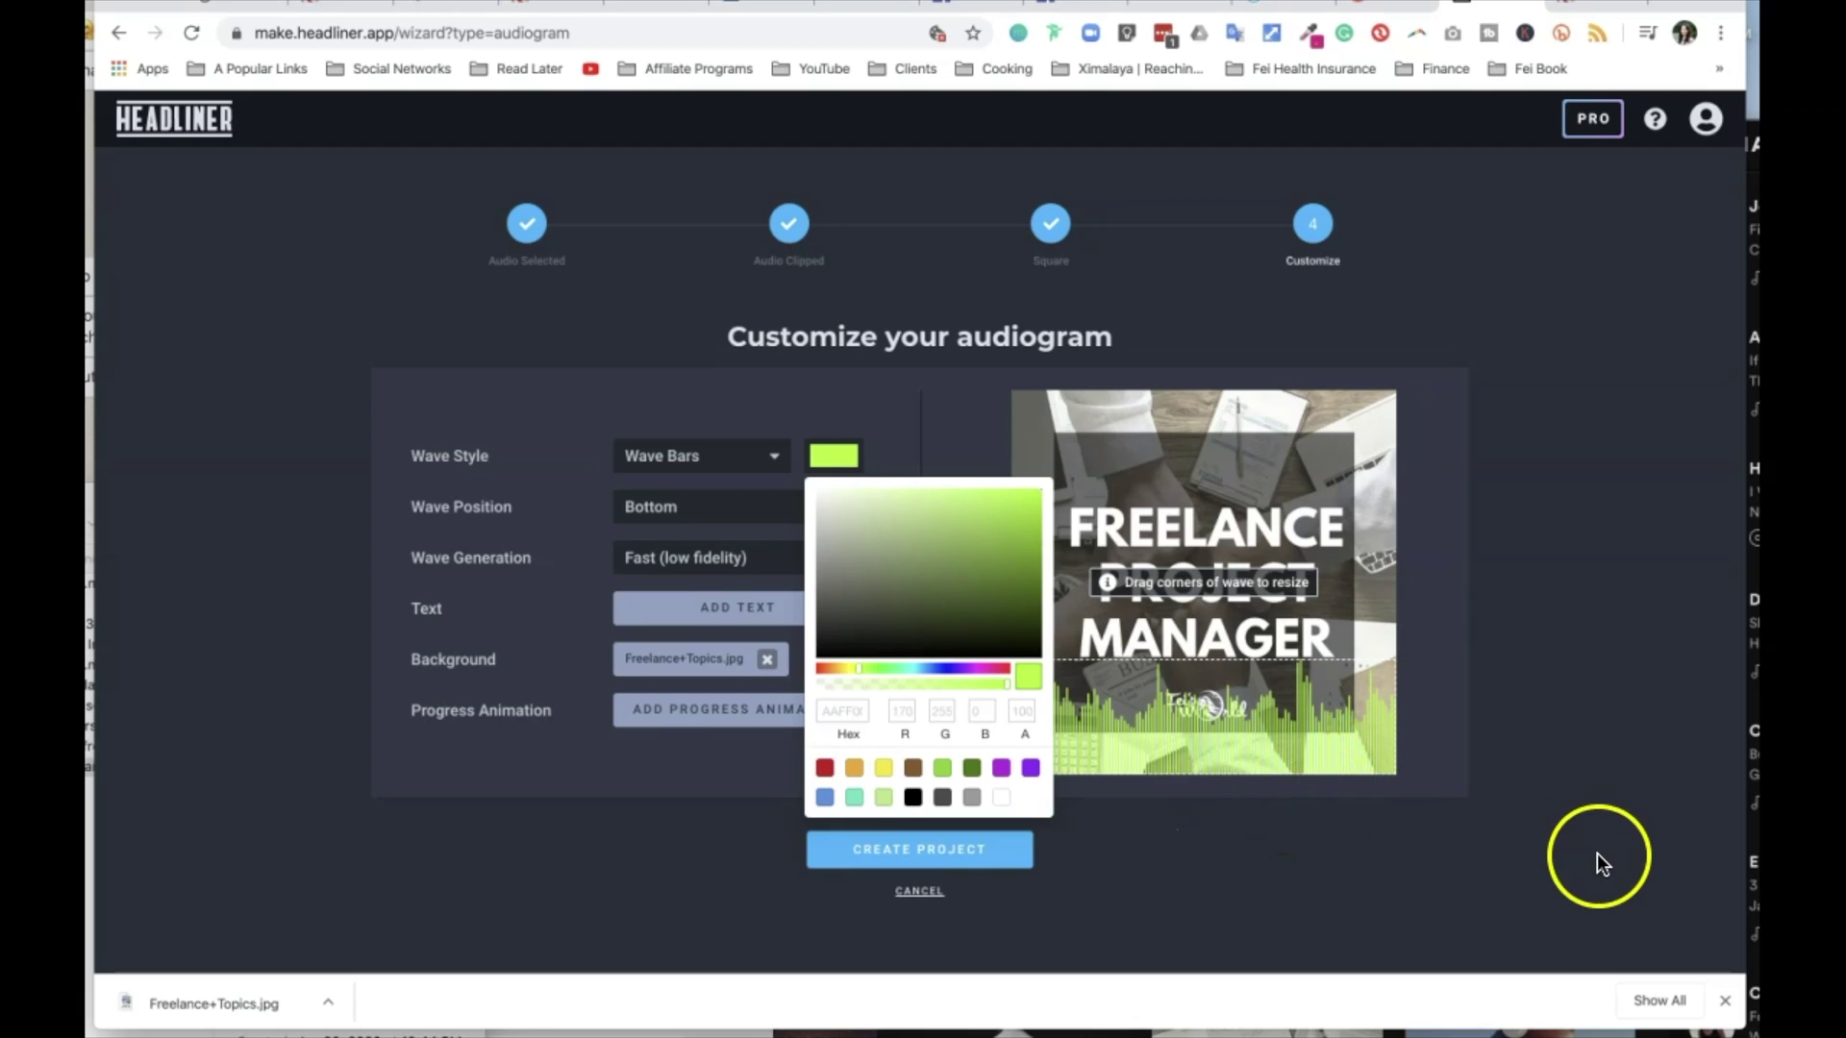
left_click(1223, 901)
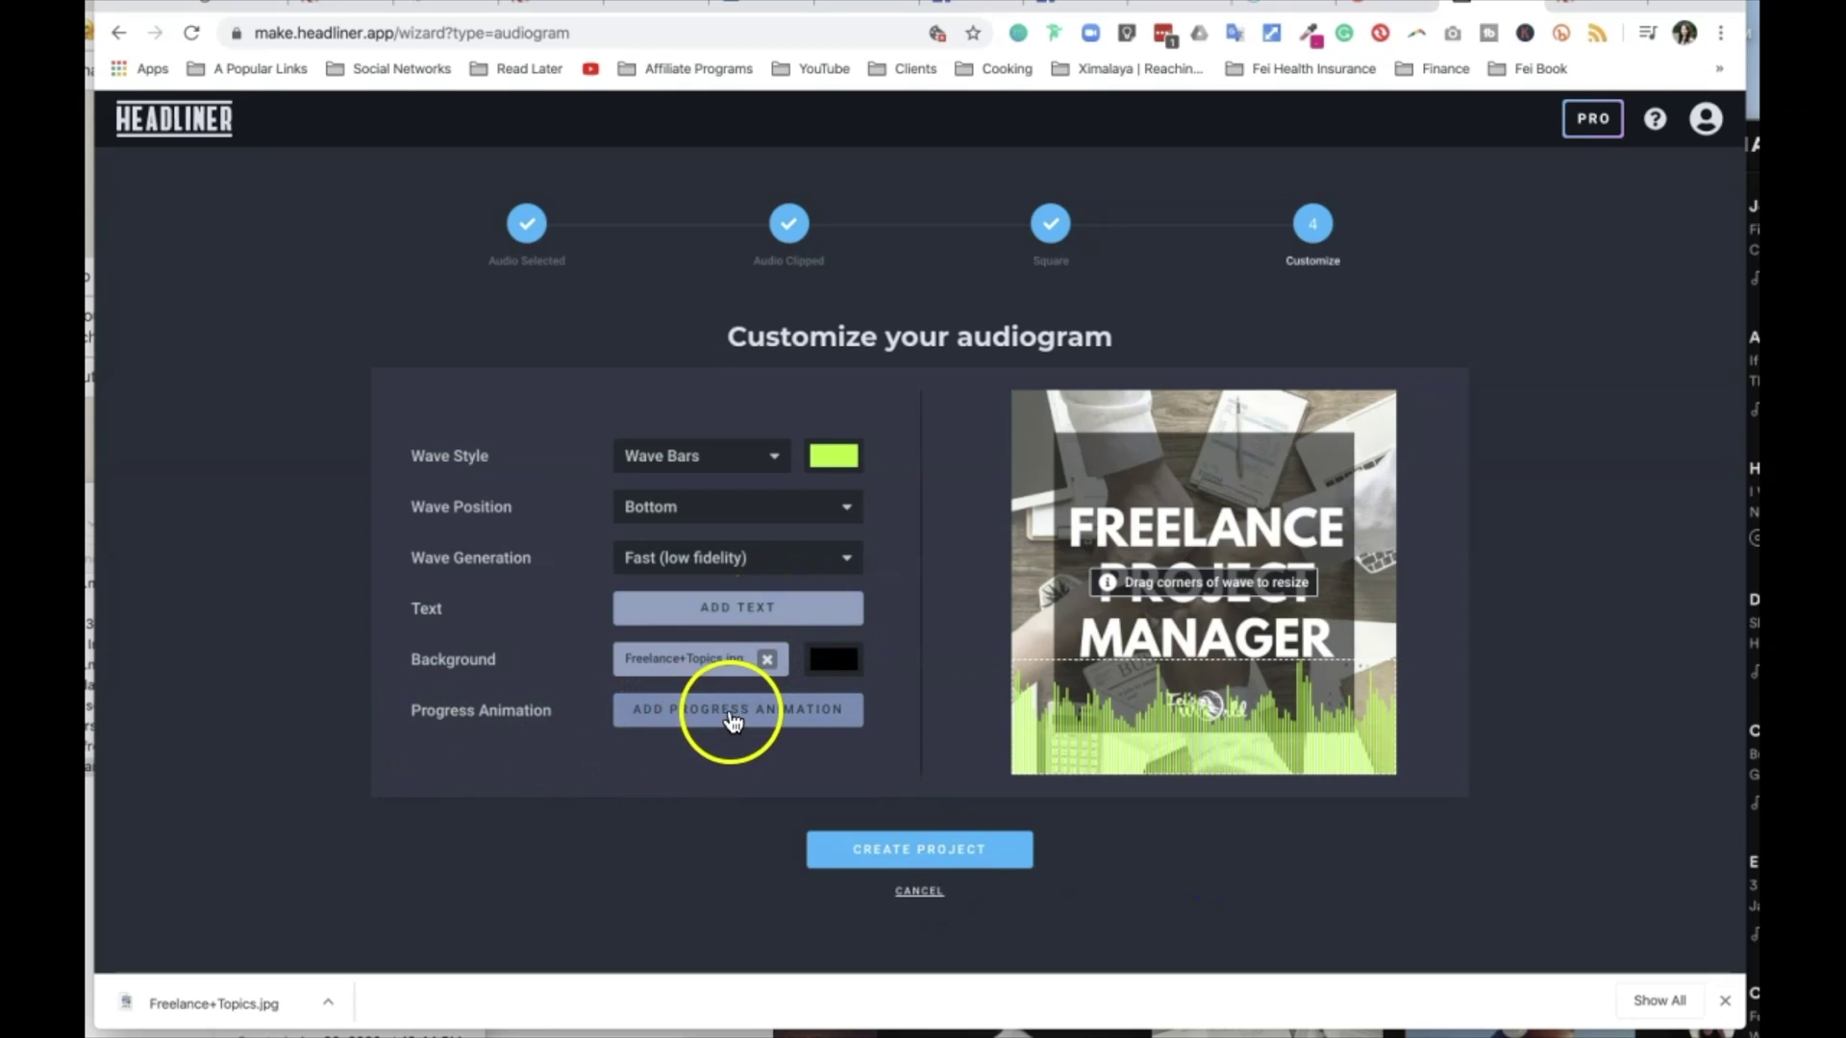
left_click(957, 861)
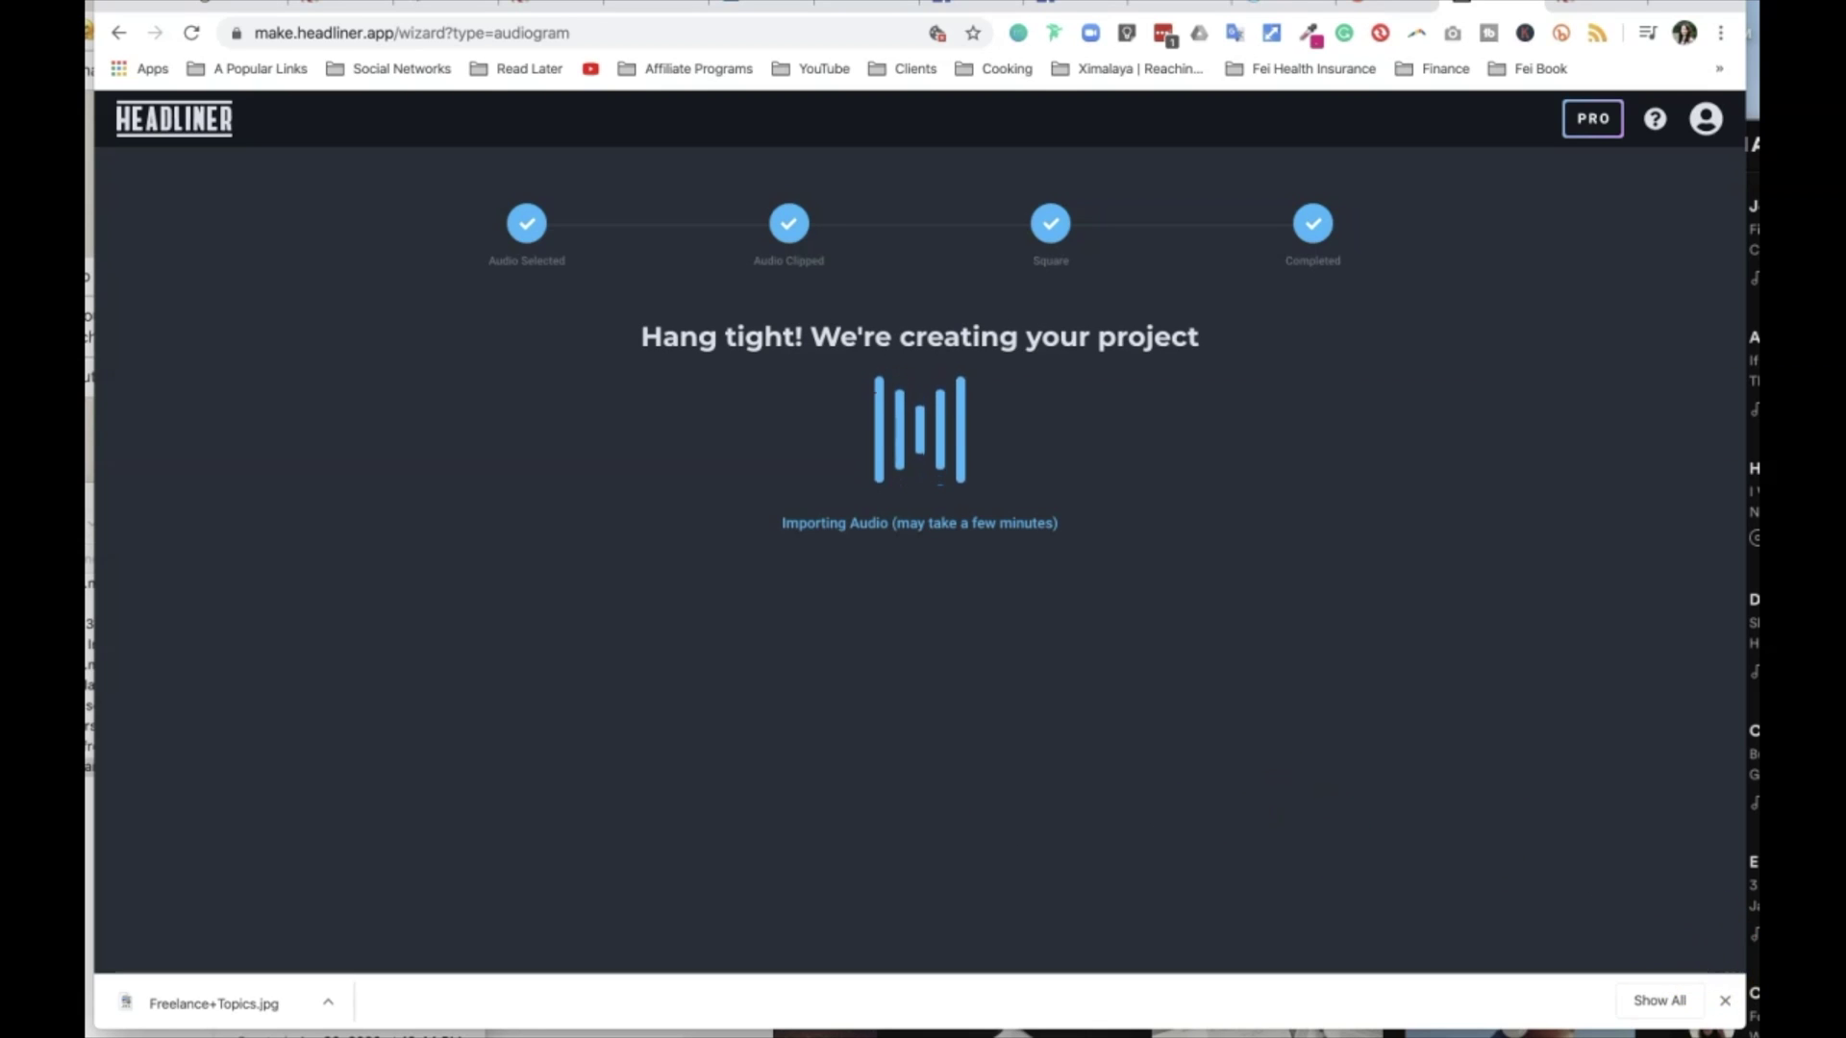
Step: Dismiss the download notice, play the first transcript caption's section, and open that caption for editing
left_click(1725, 1001)
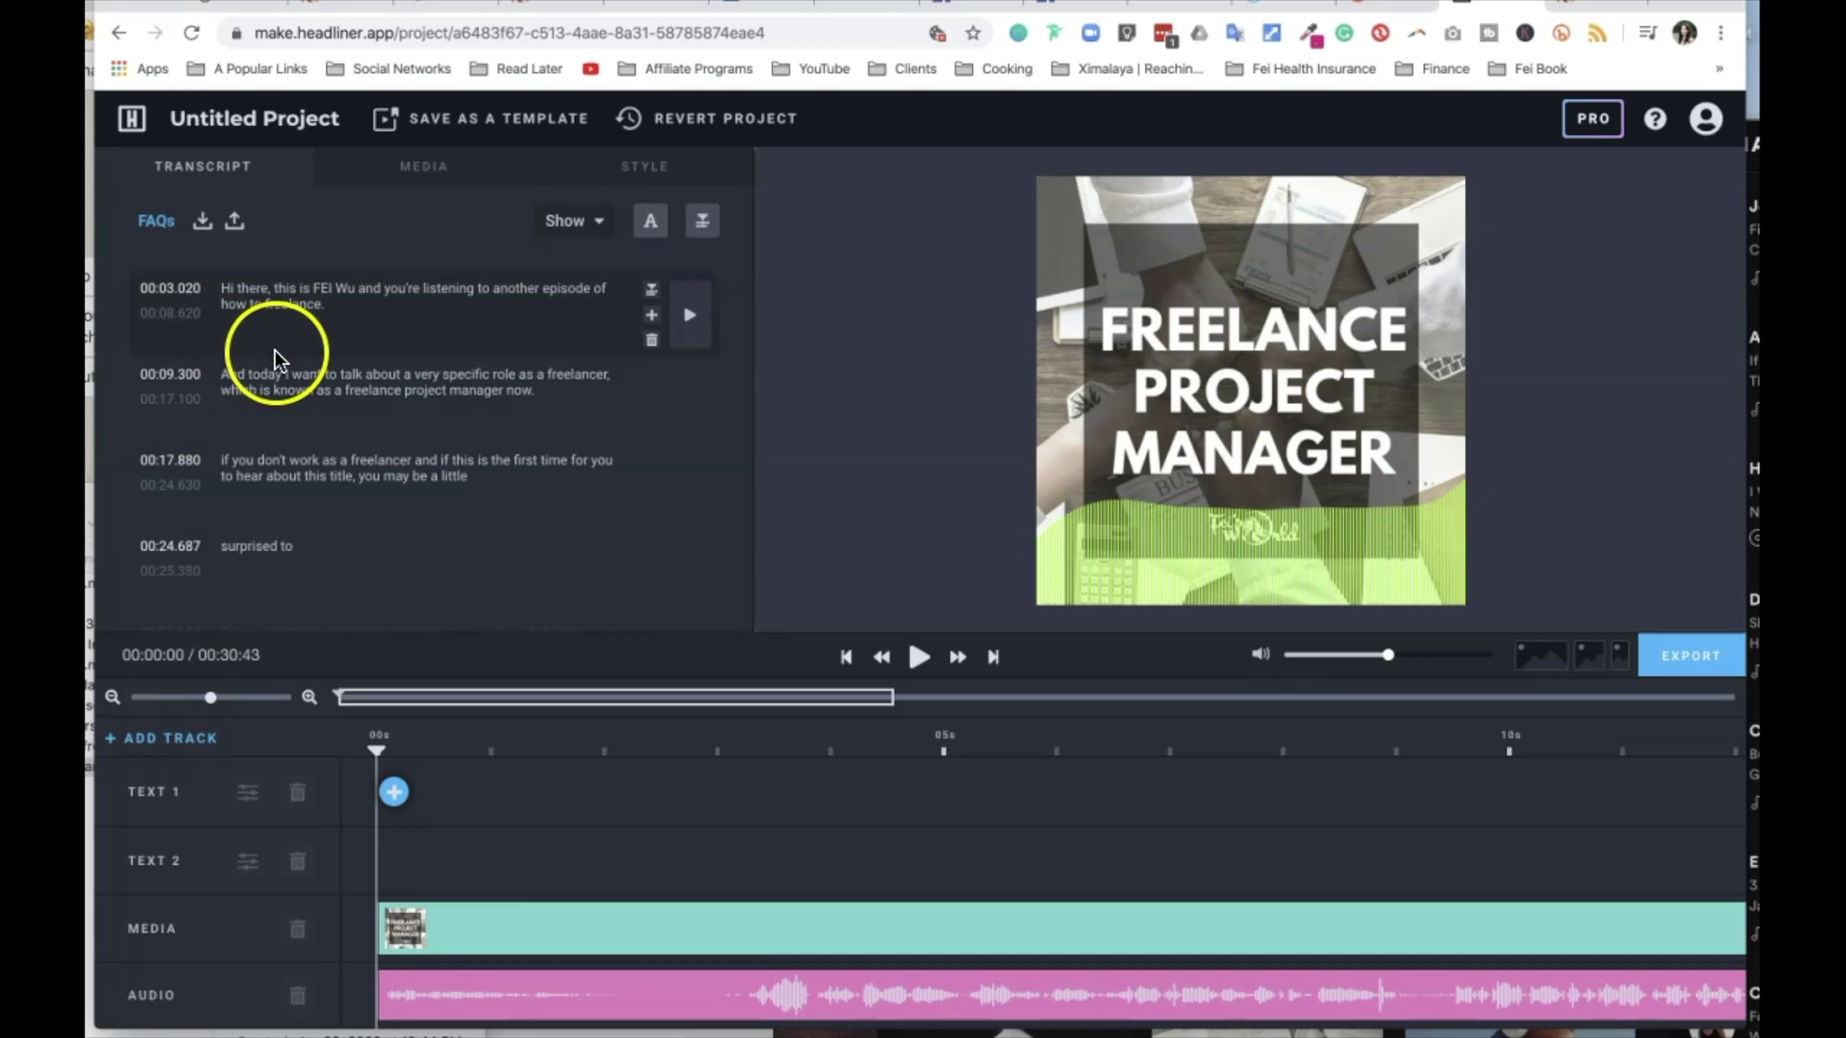
left_click(690, 320)
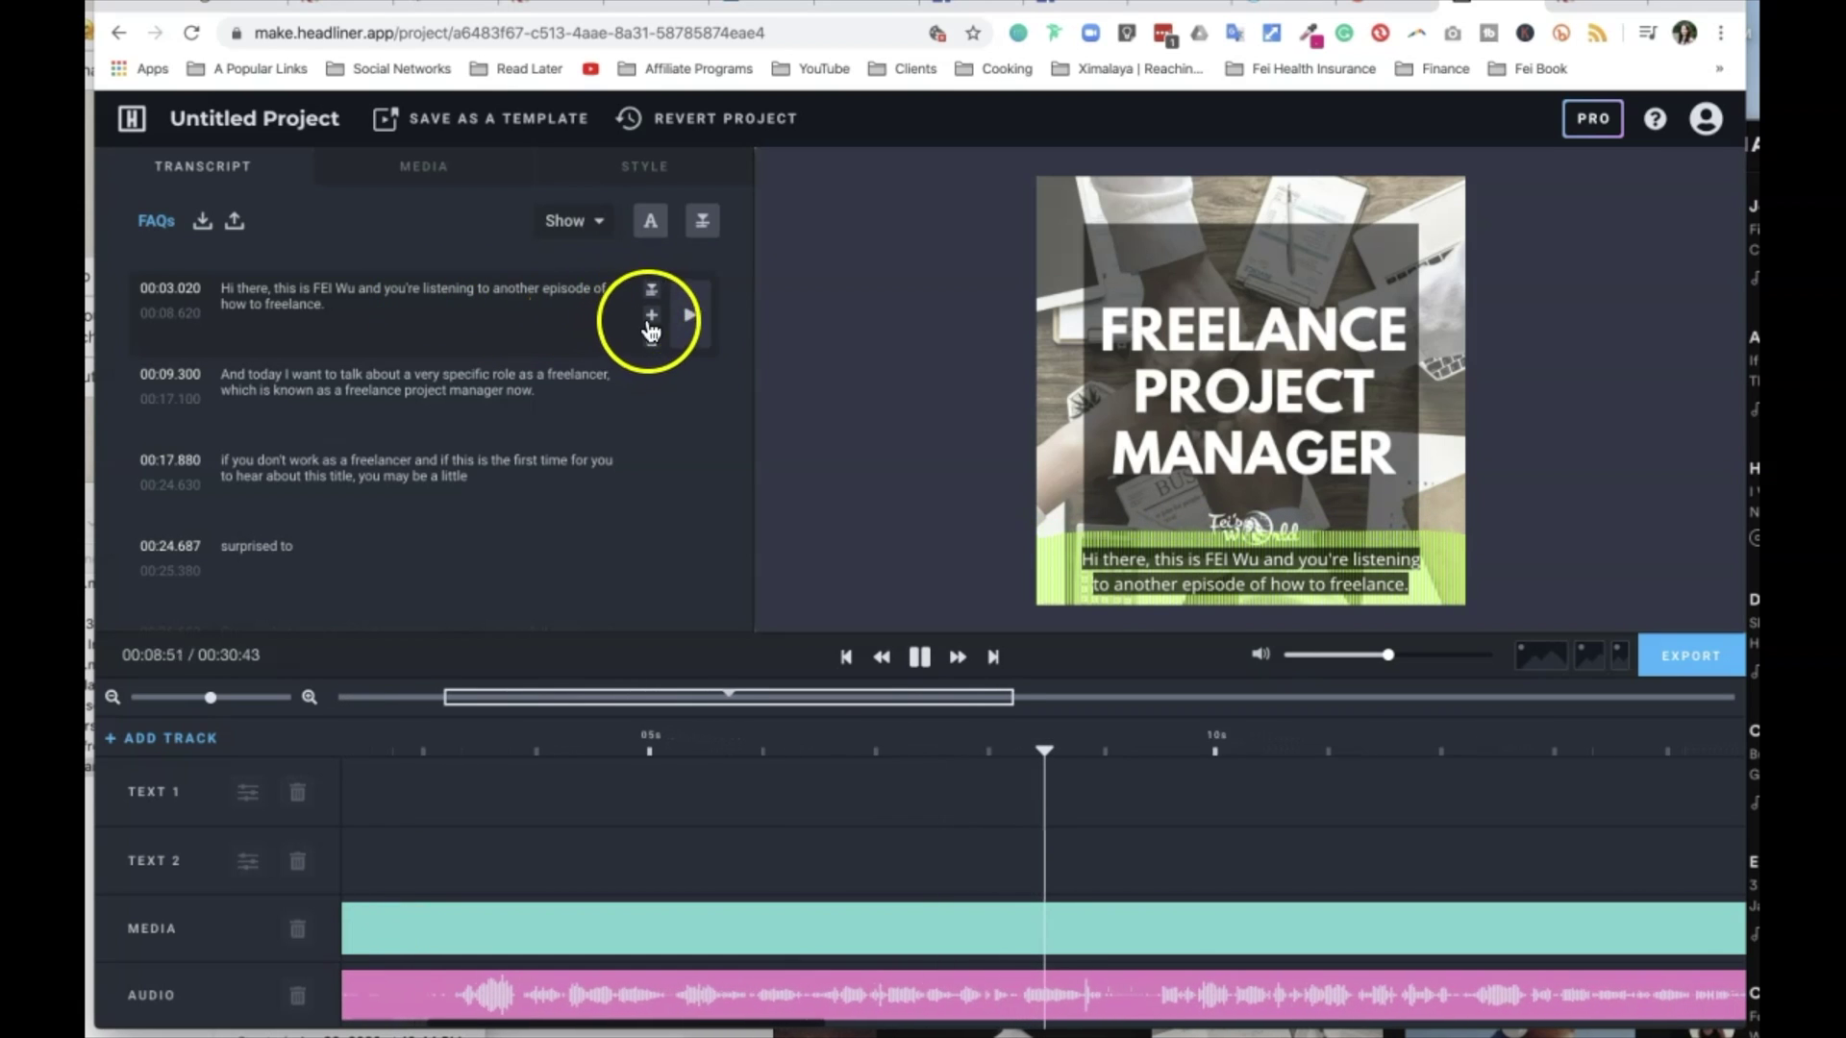
left_click(326, 285)
Step: Retype the wrongly capitalised letters of the speaker's name in the first caption and save the change
left_click(352, 285)
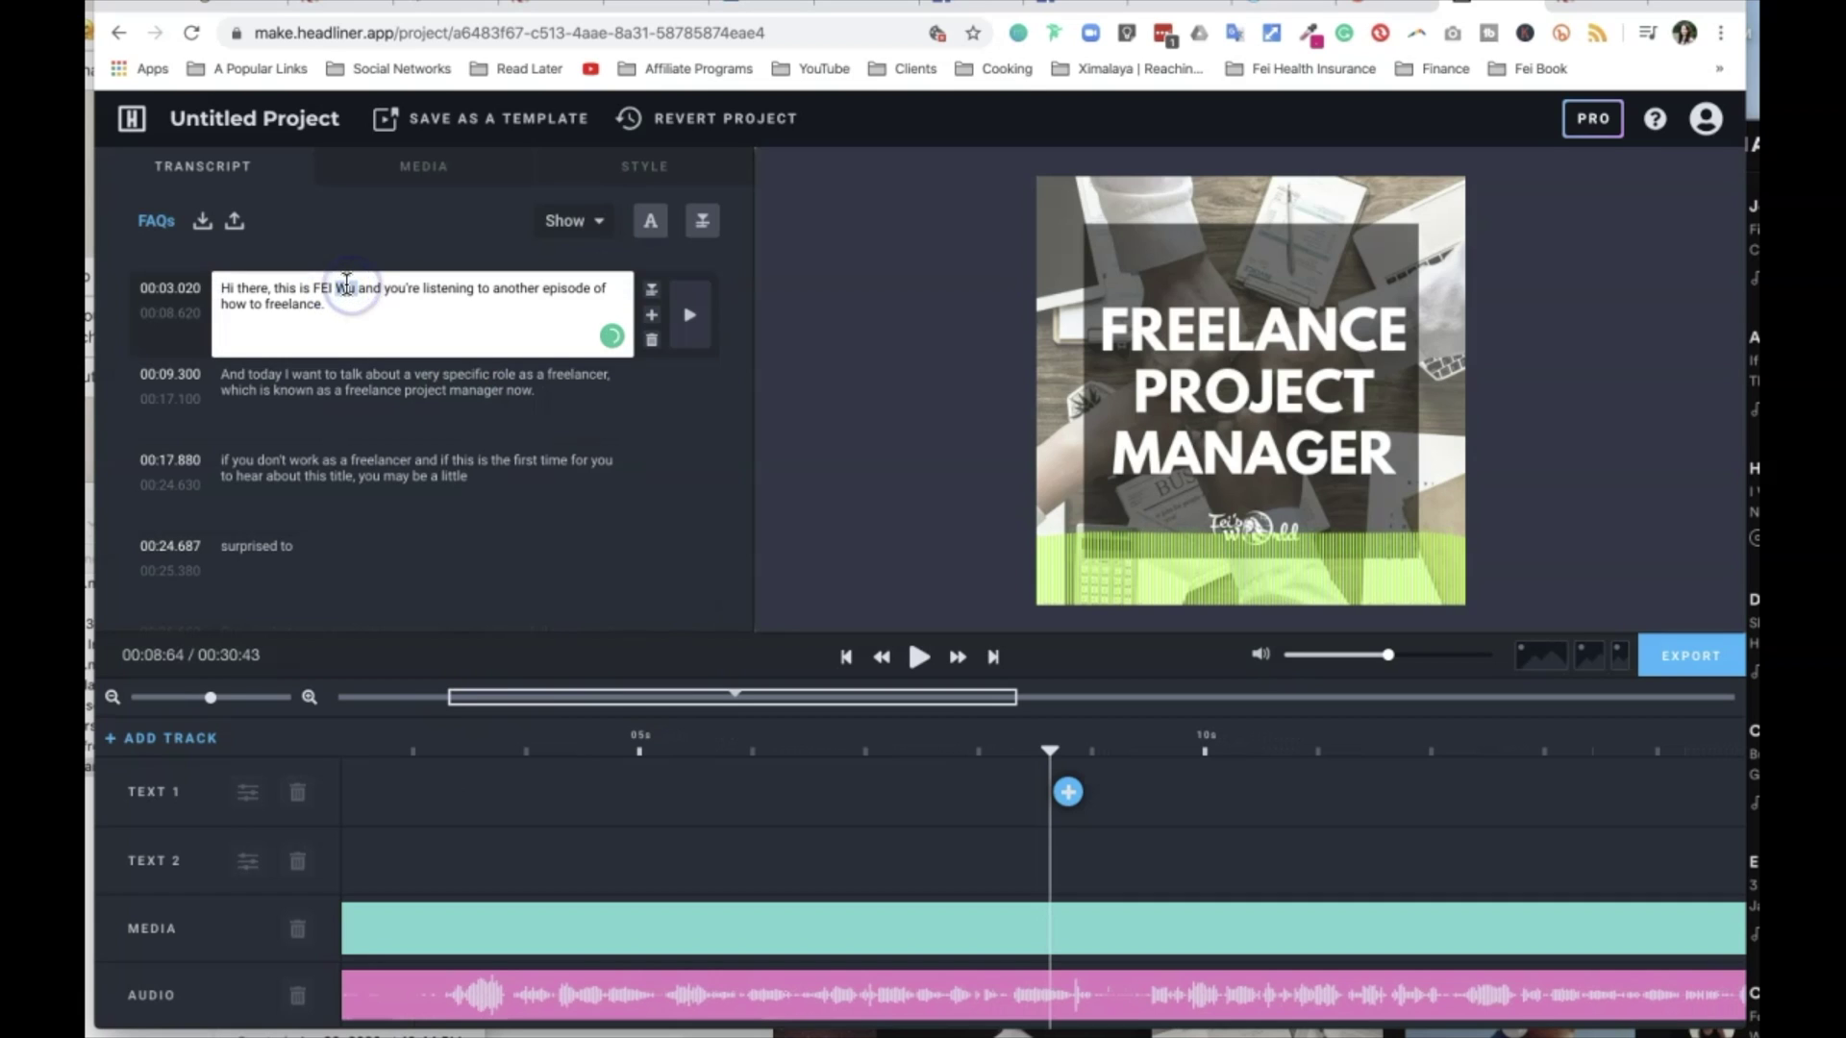
key("BackSpace")
key("BackSpace")
type("ei")
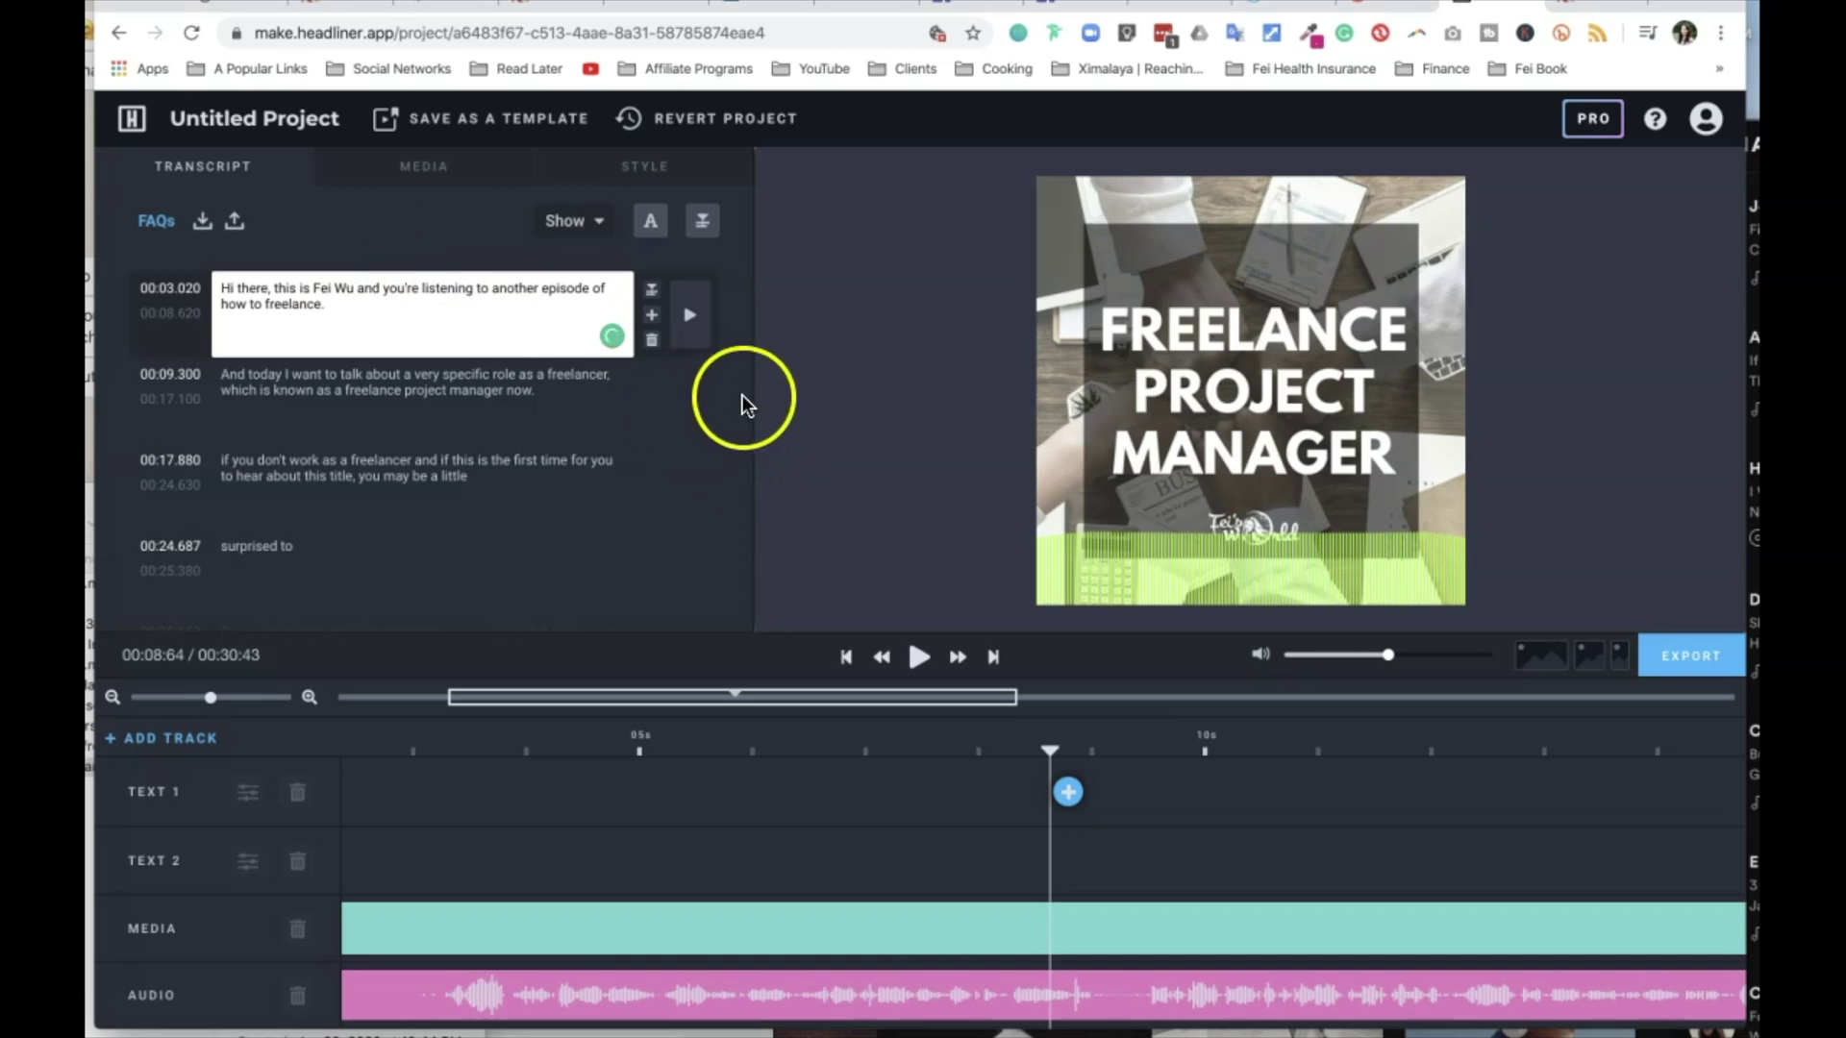
left_click(429, 217)
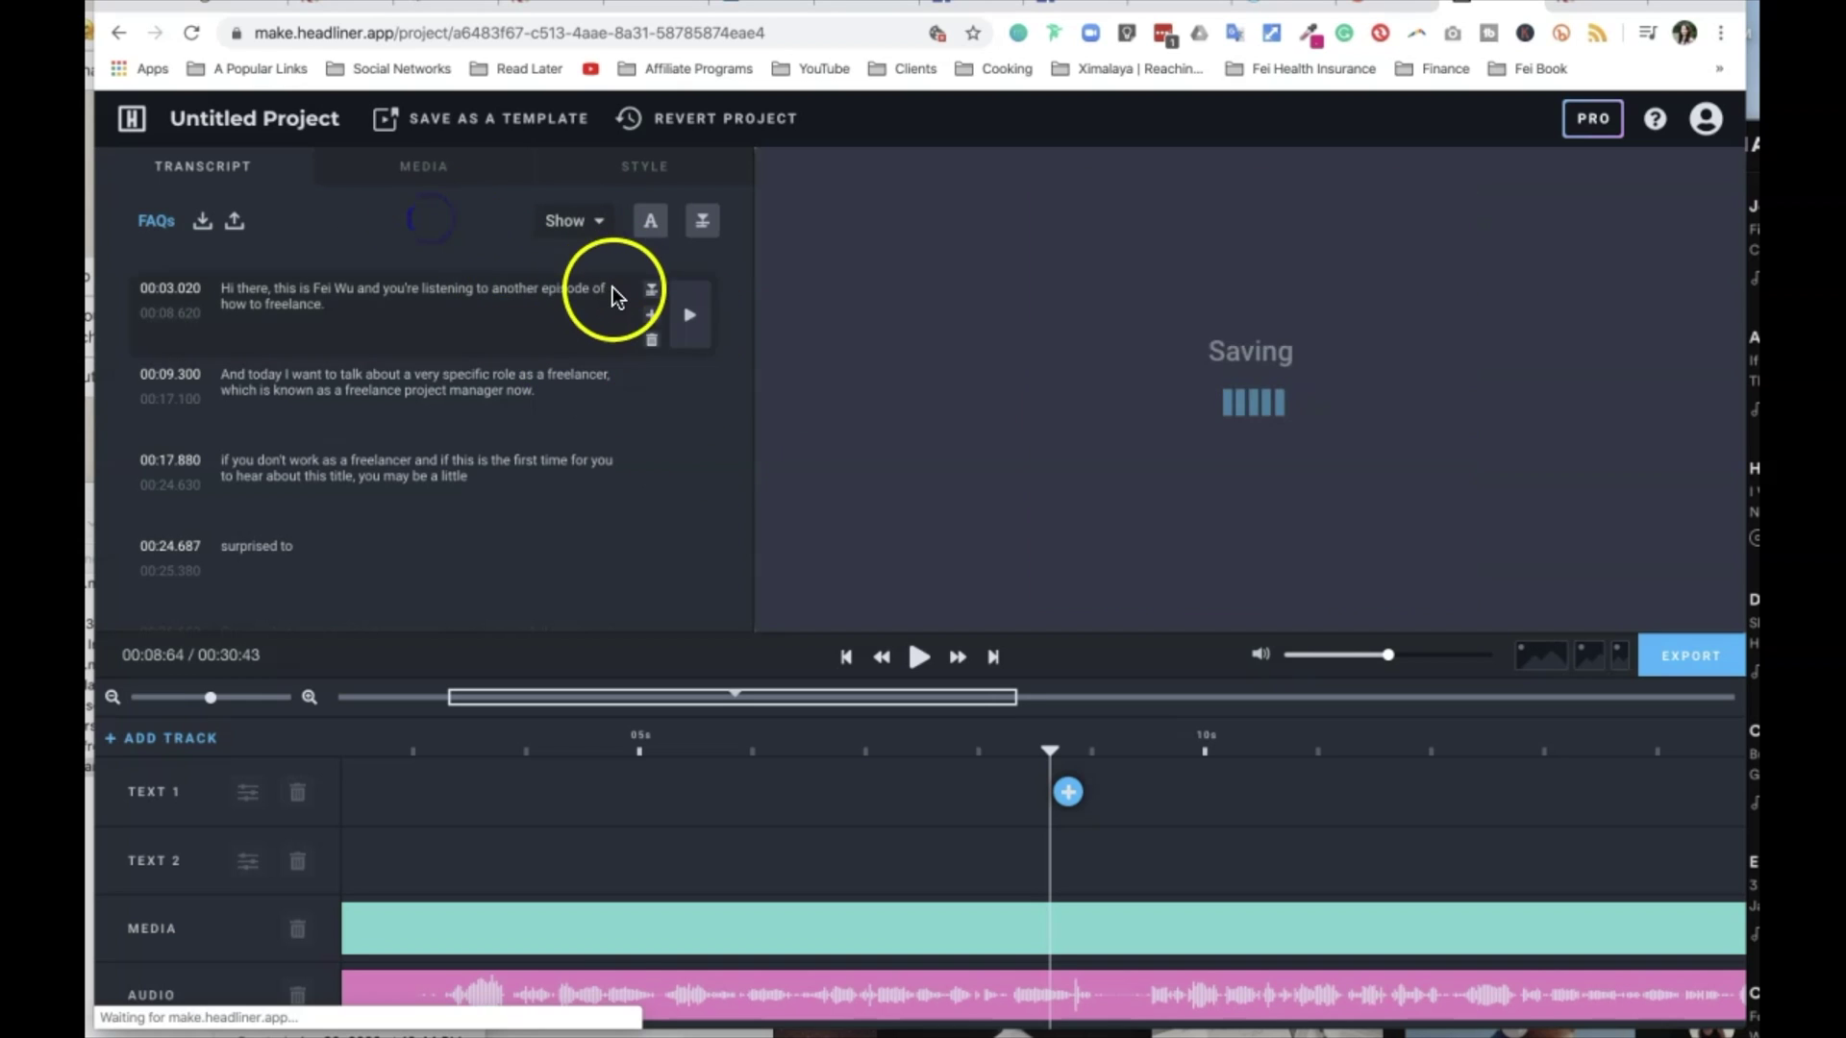
scroll(384, 481, "down", 2)
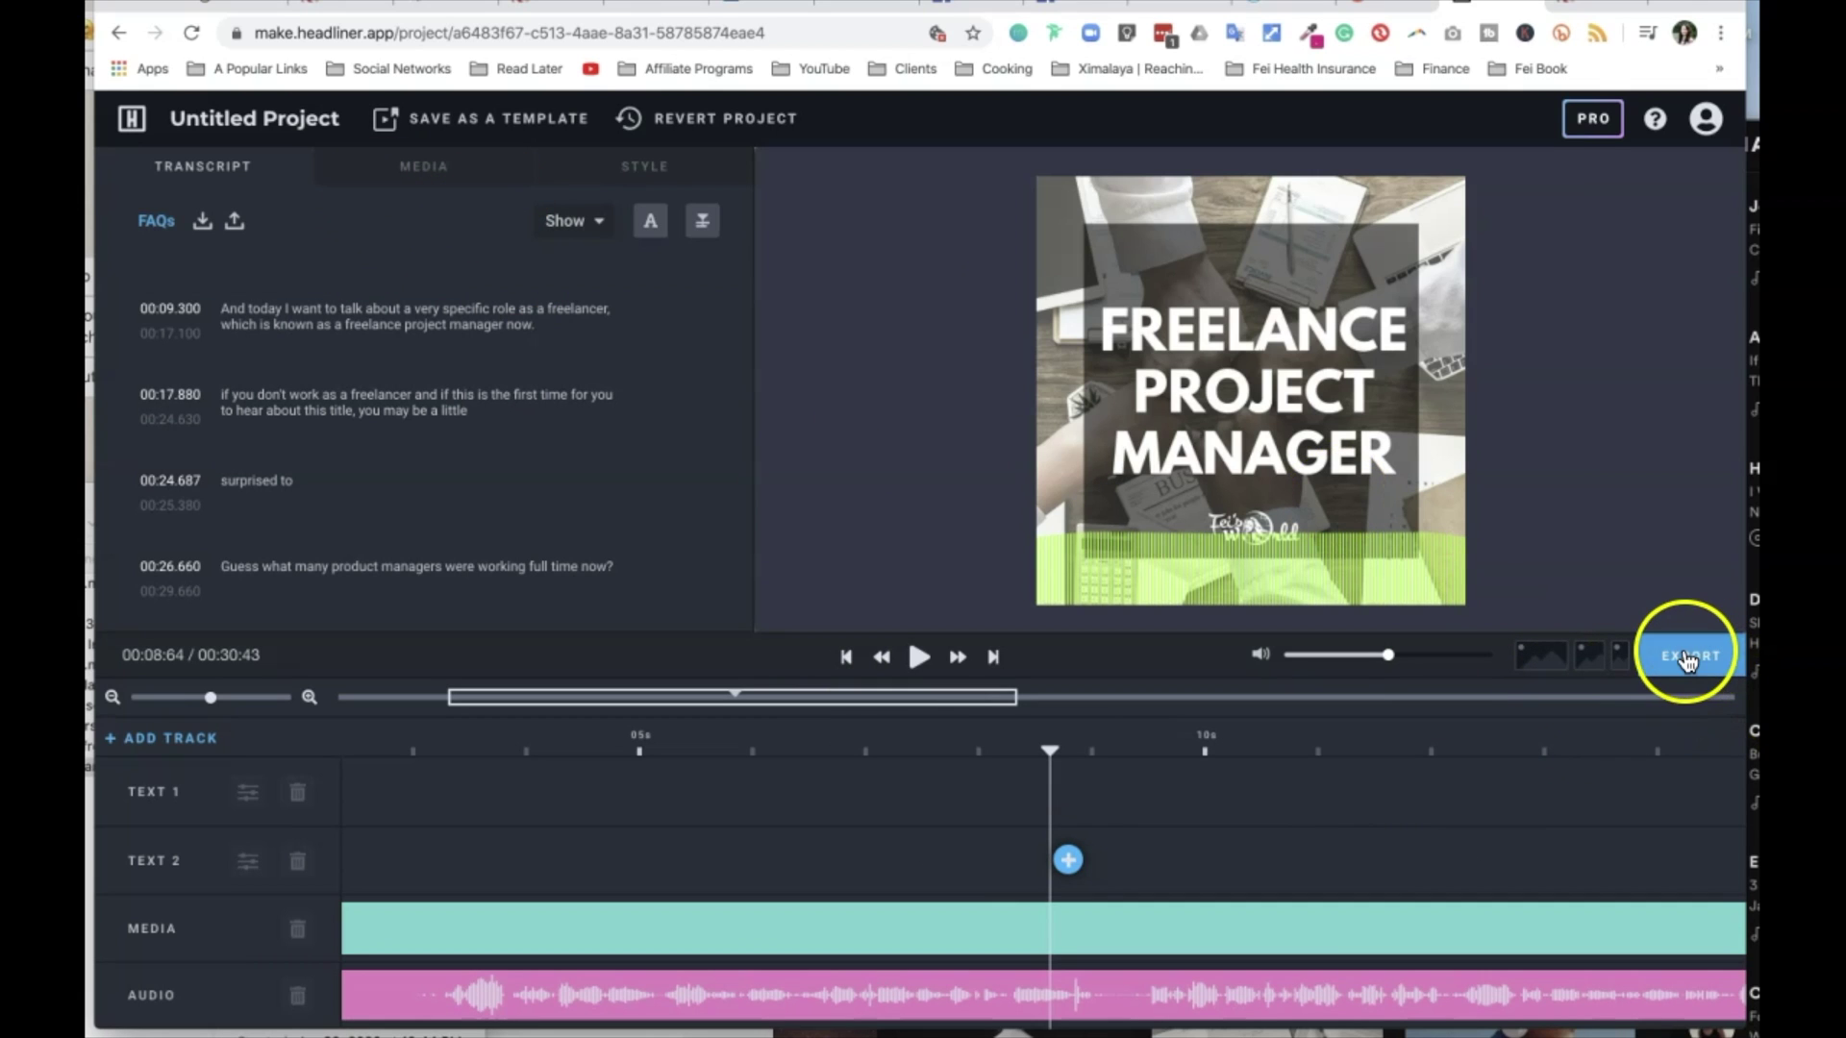
Step: Play and pause the audiogram, review the Media and Style tabs, then bring up the Export settings
left_click(919, 657)
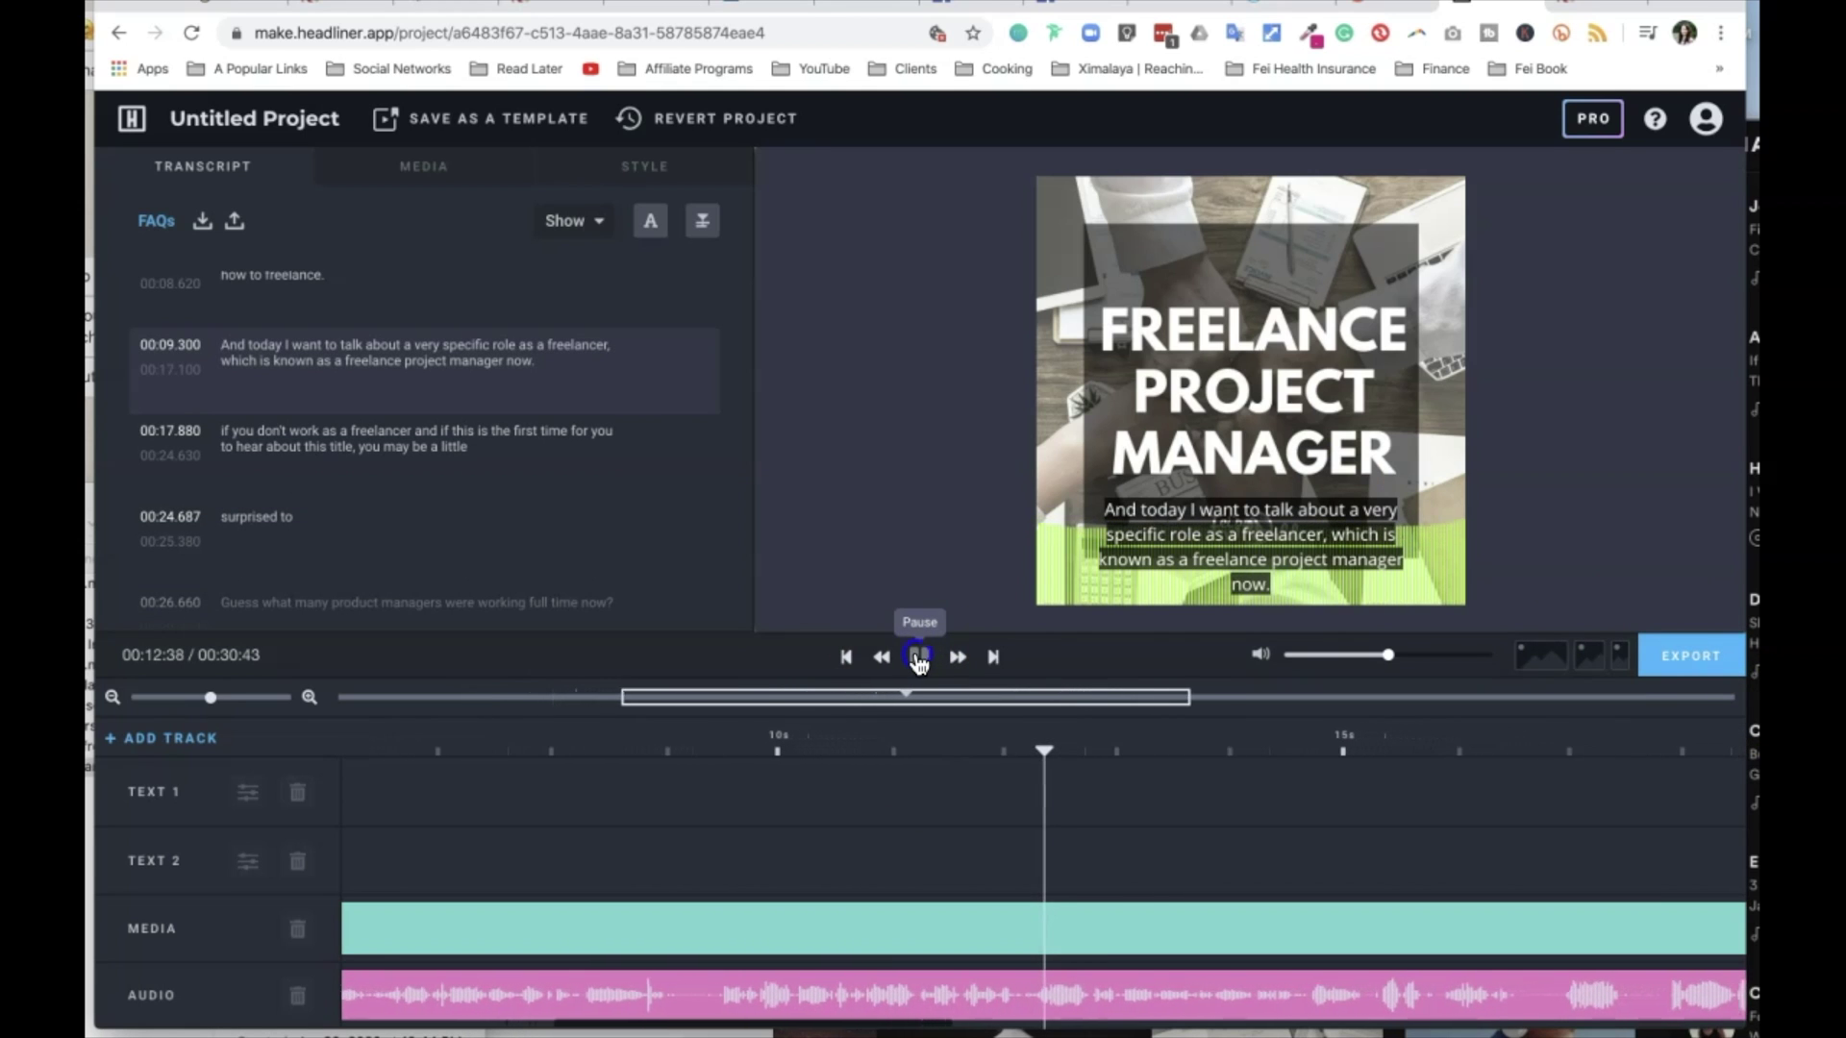
left_click(919, 656)
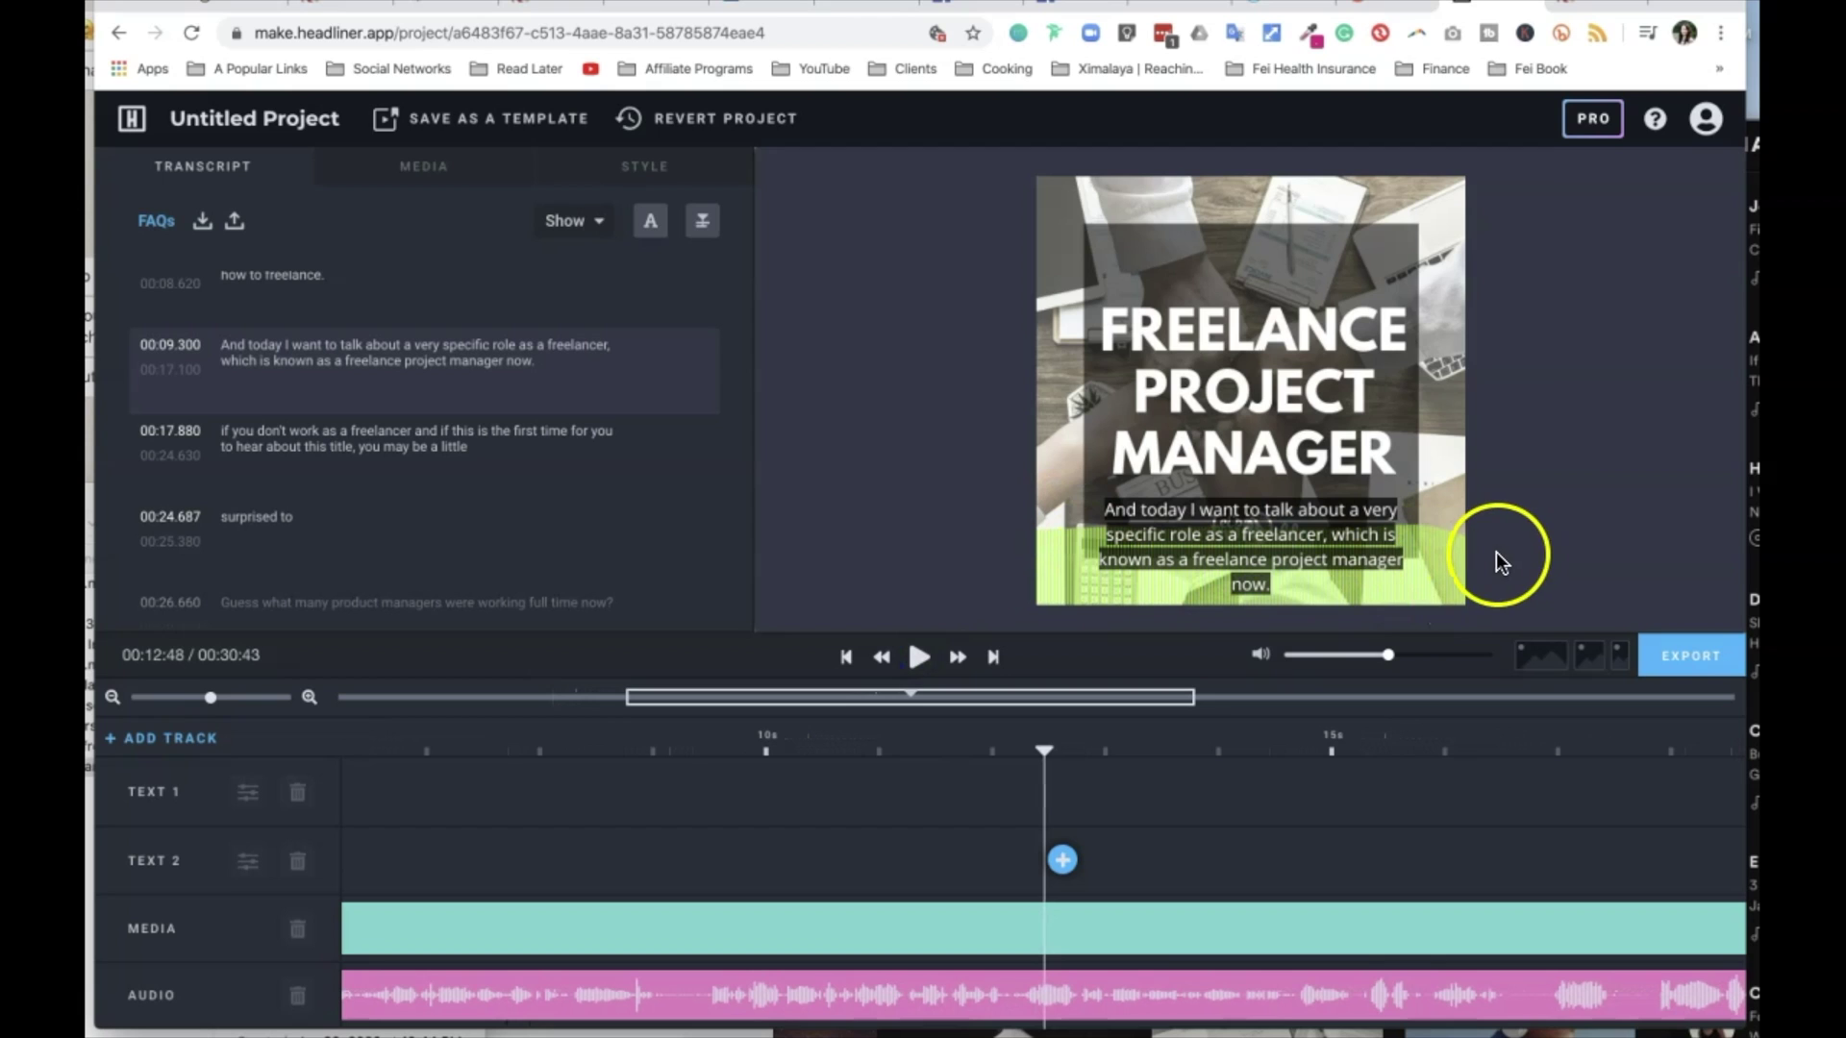
left_click(451, 174)
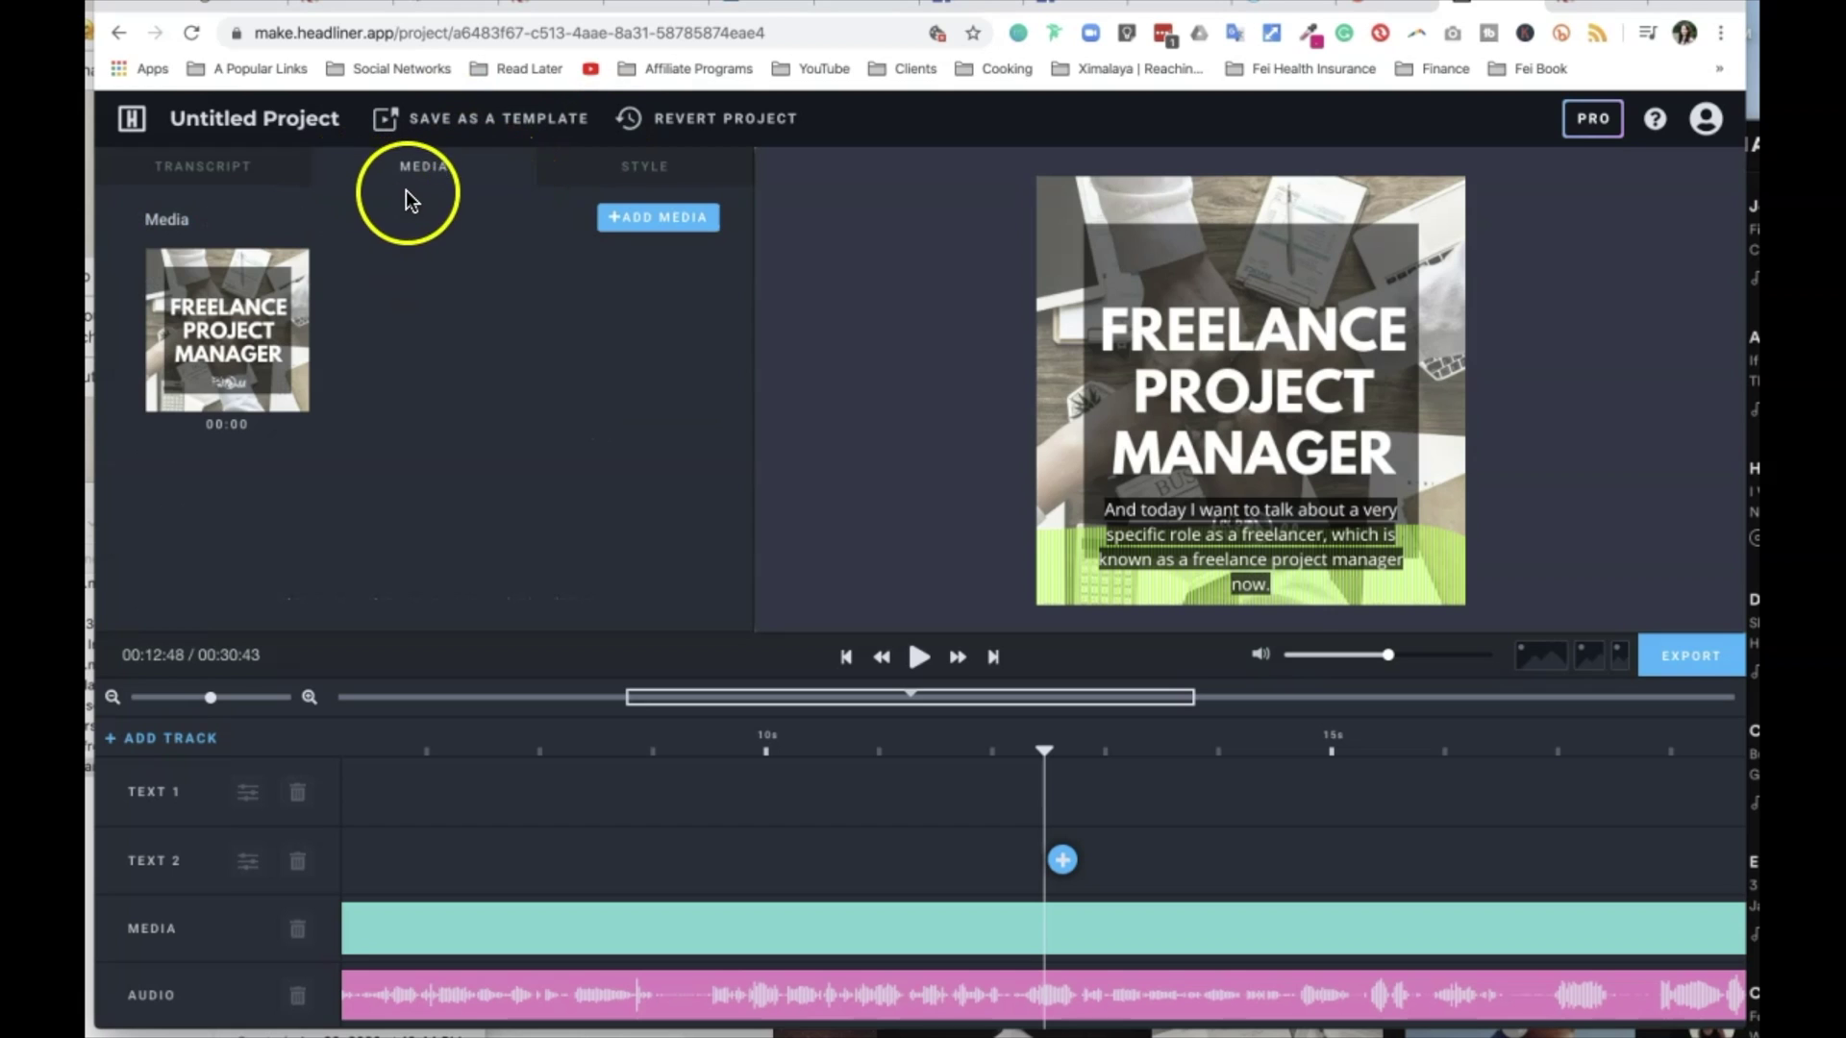
left_click(641, 176)
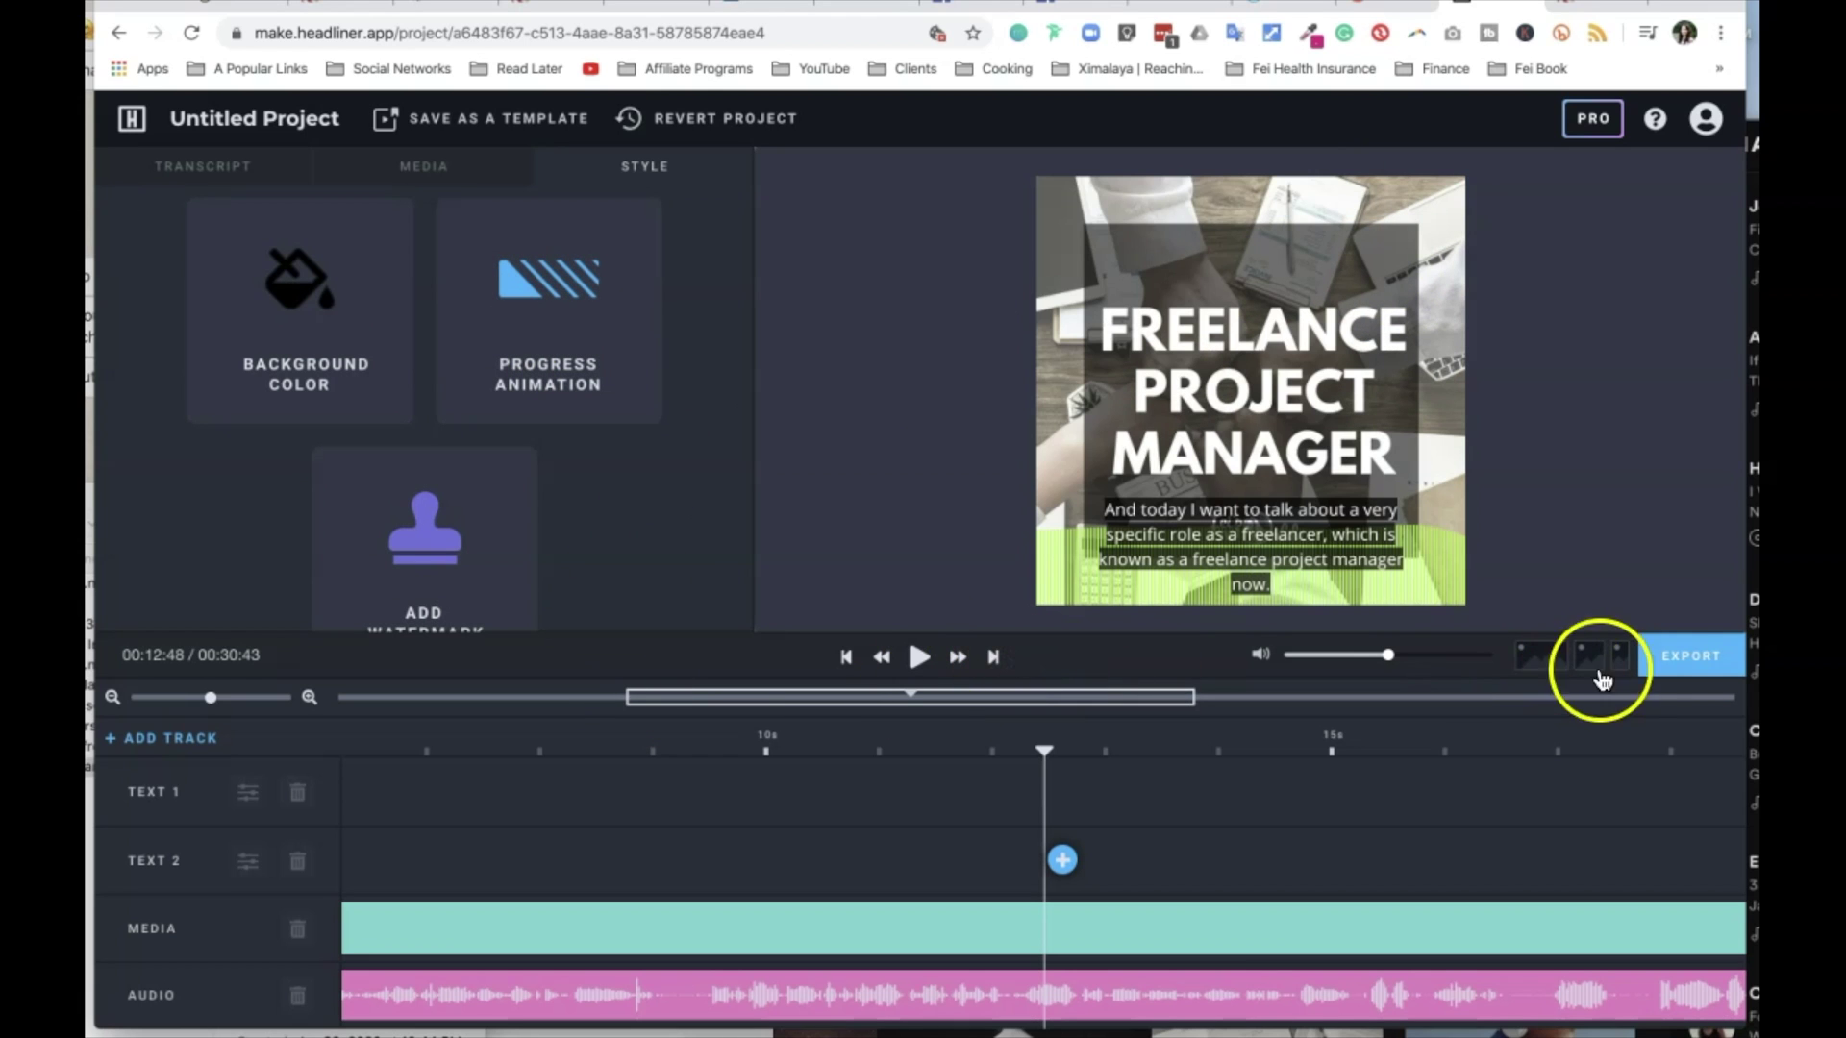
left_click(1706, 657)
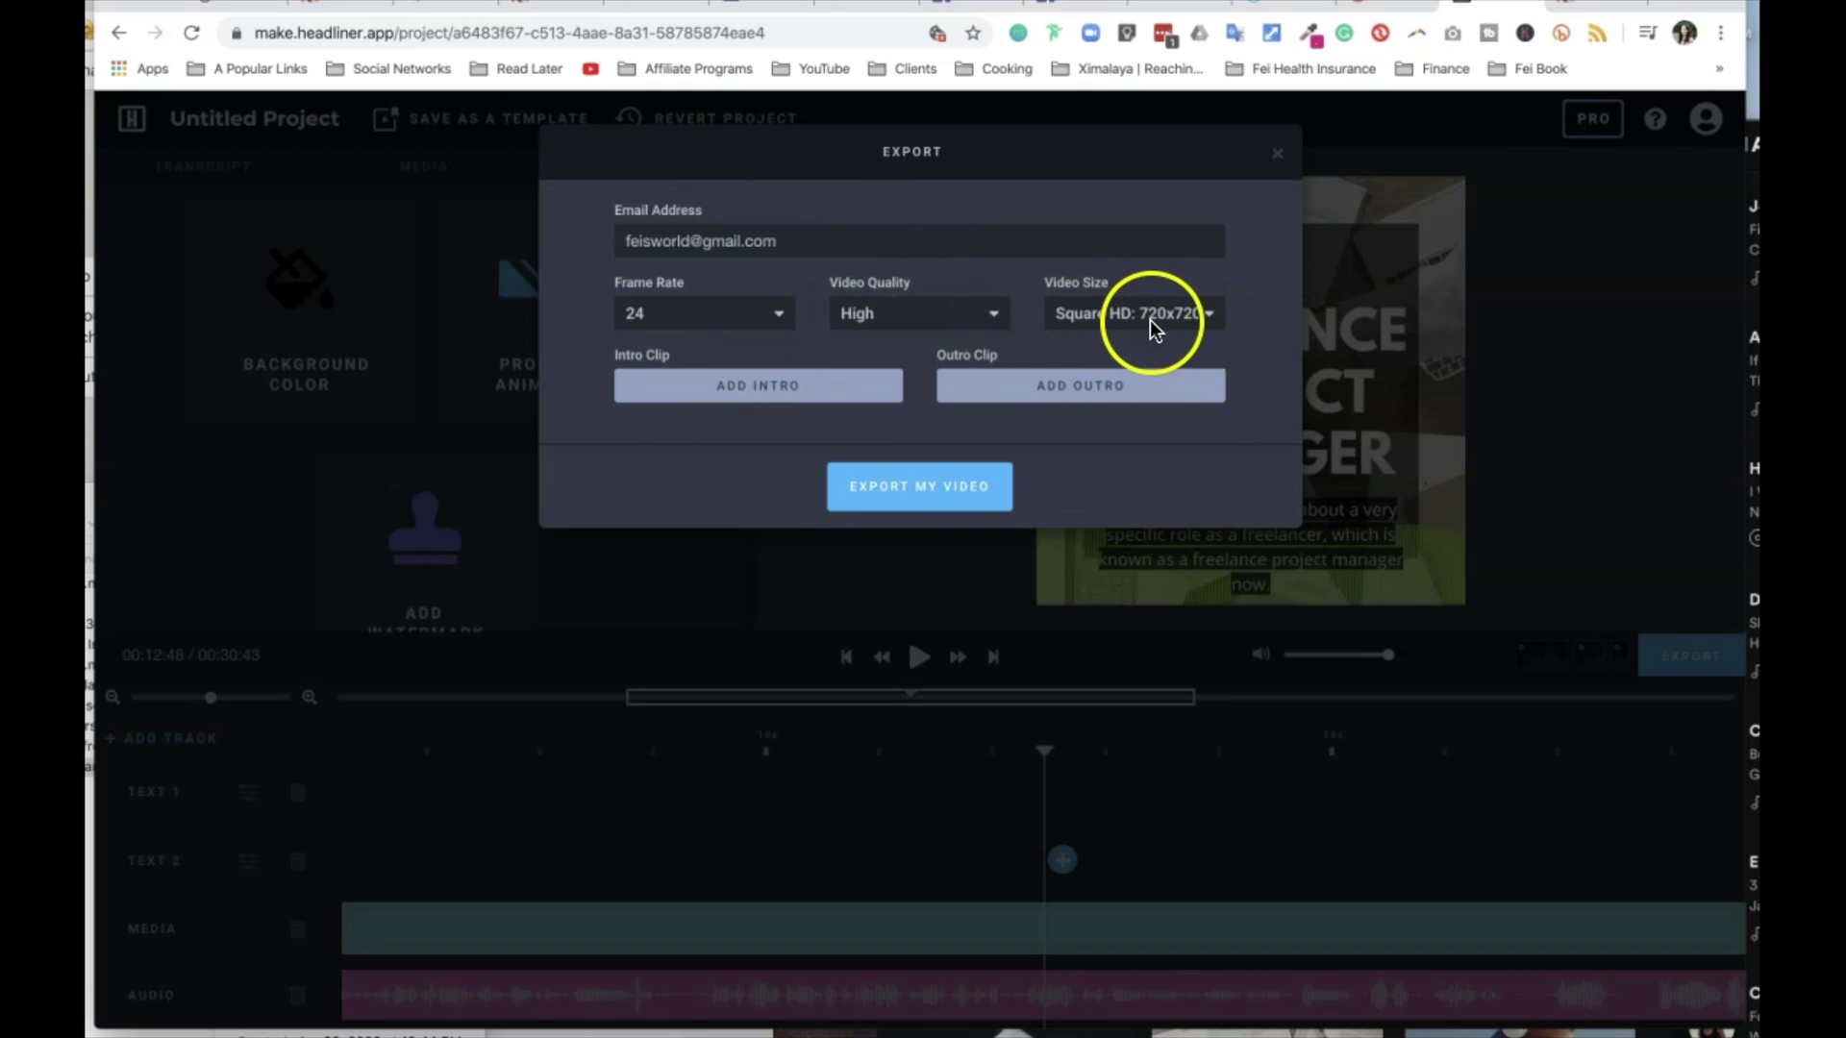
Step: Keep Video Quality at High for the Square HD 720x720, 24 fps export and start exporting
left_click(943, 317)
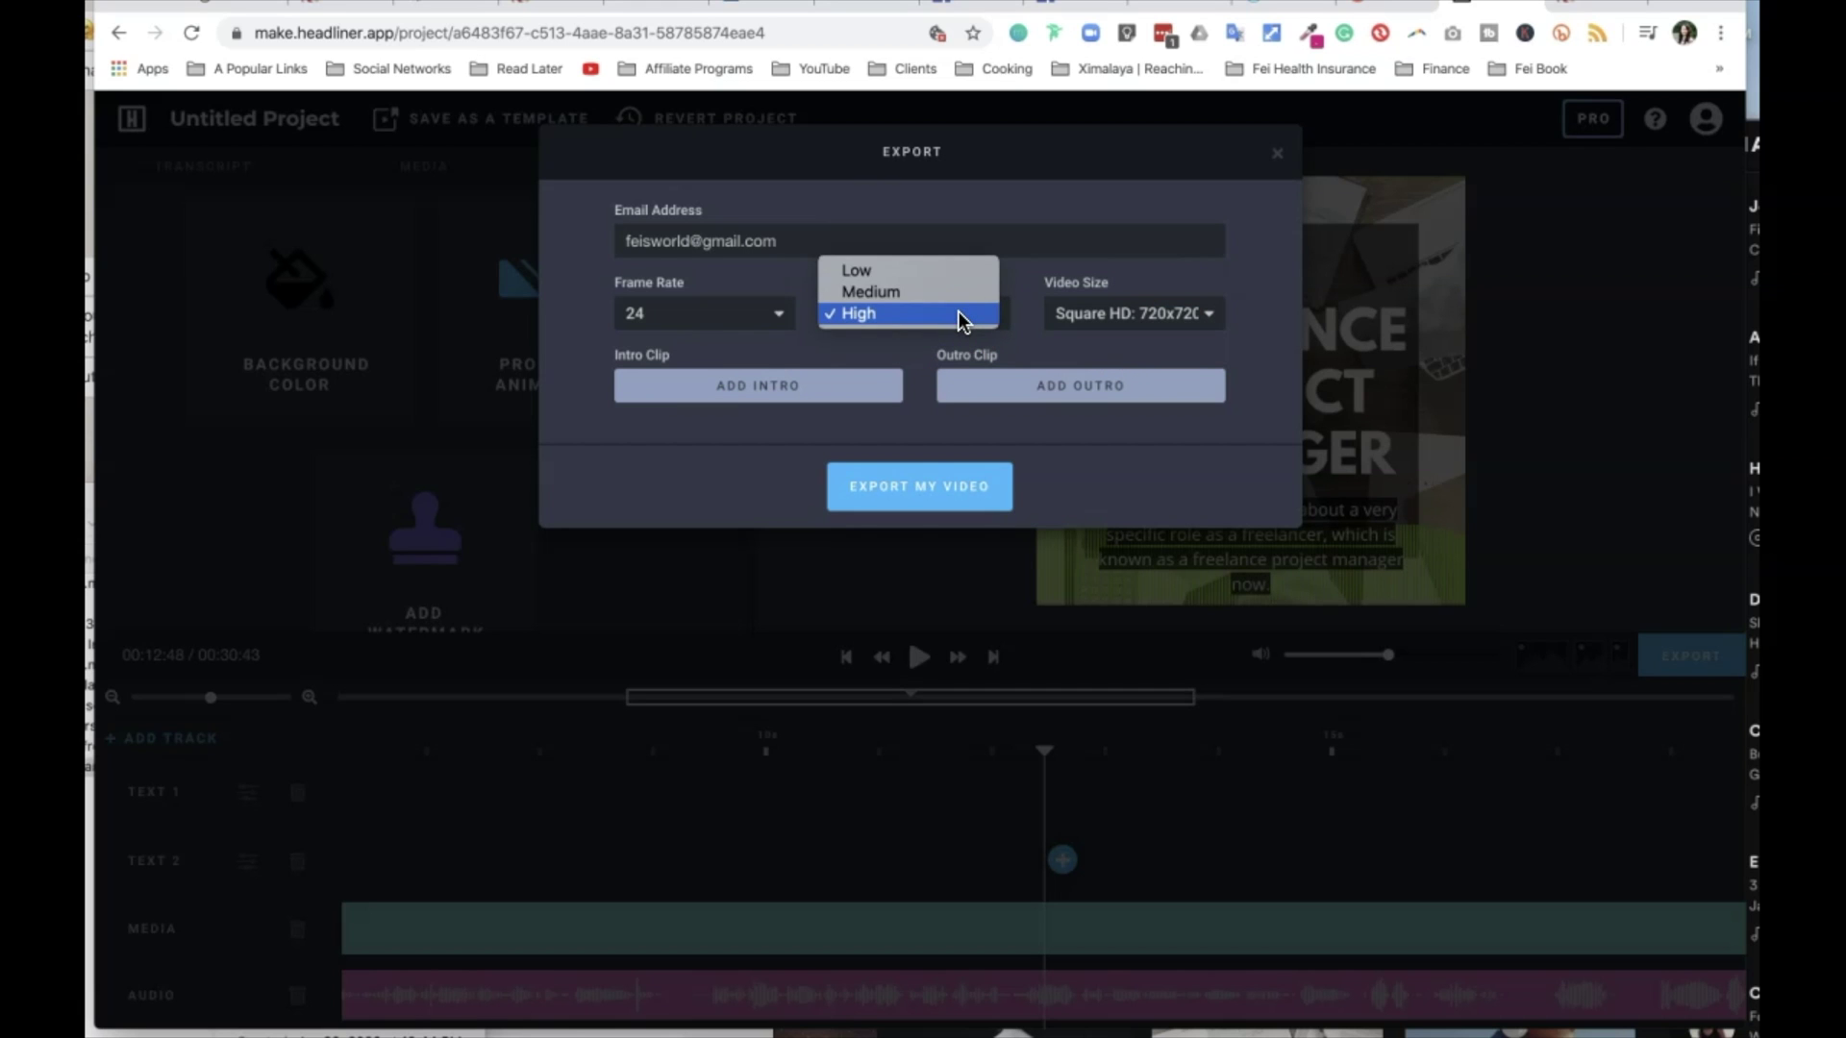
left_click(959, 315)
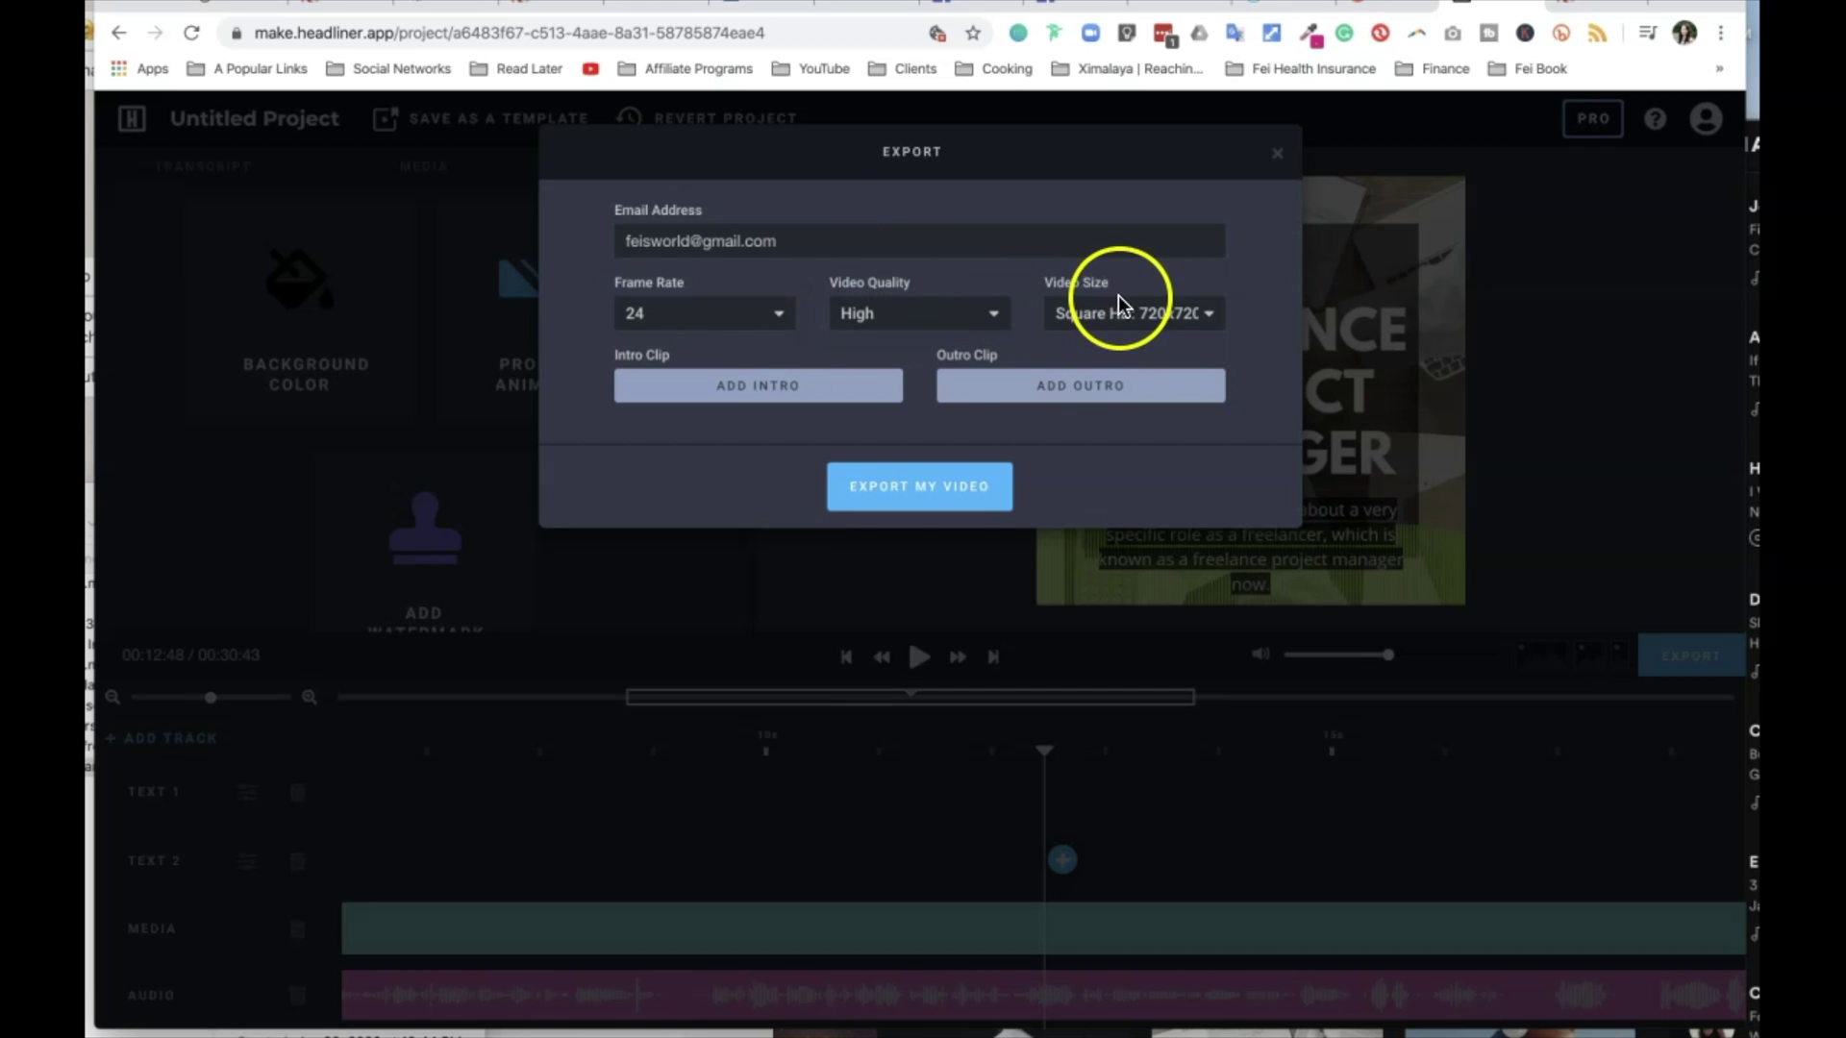
left_click(987, 330)
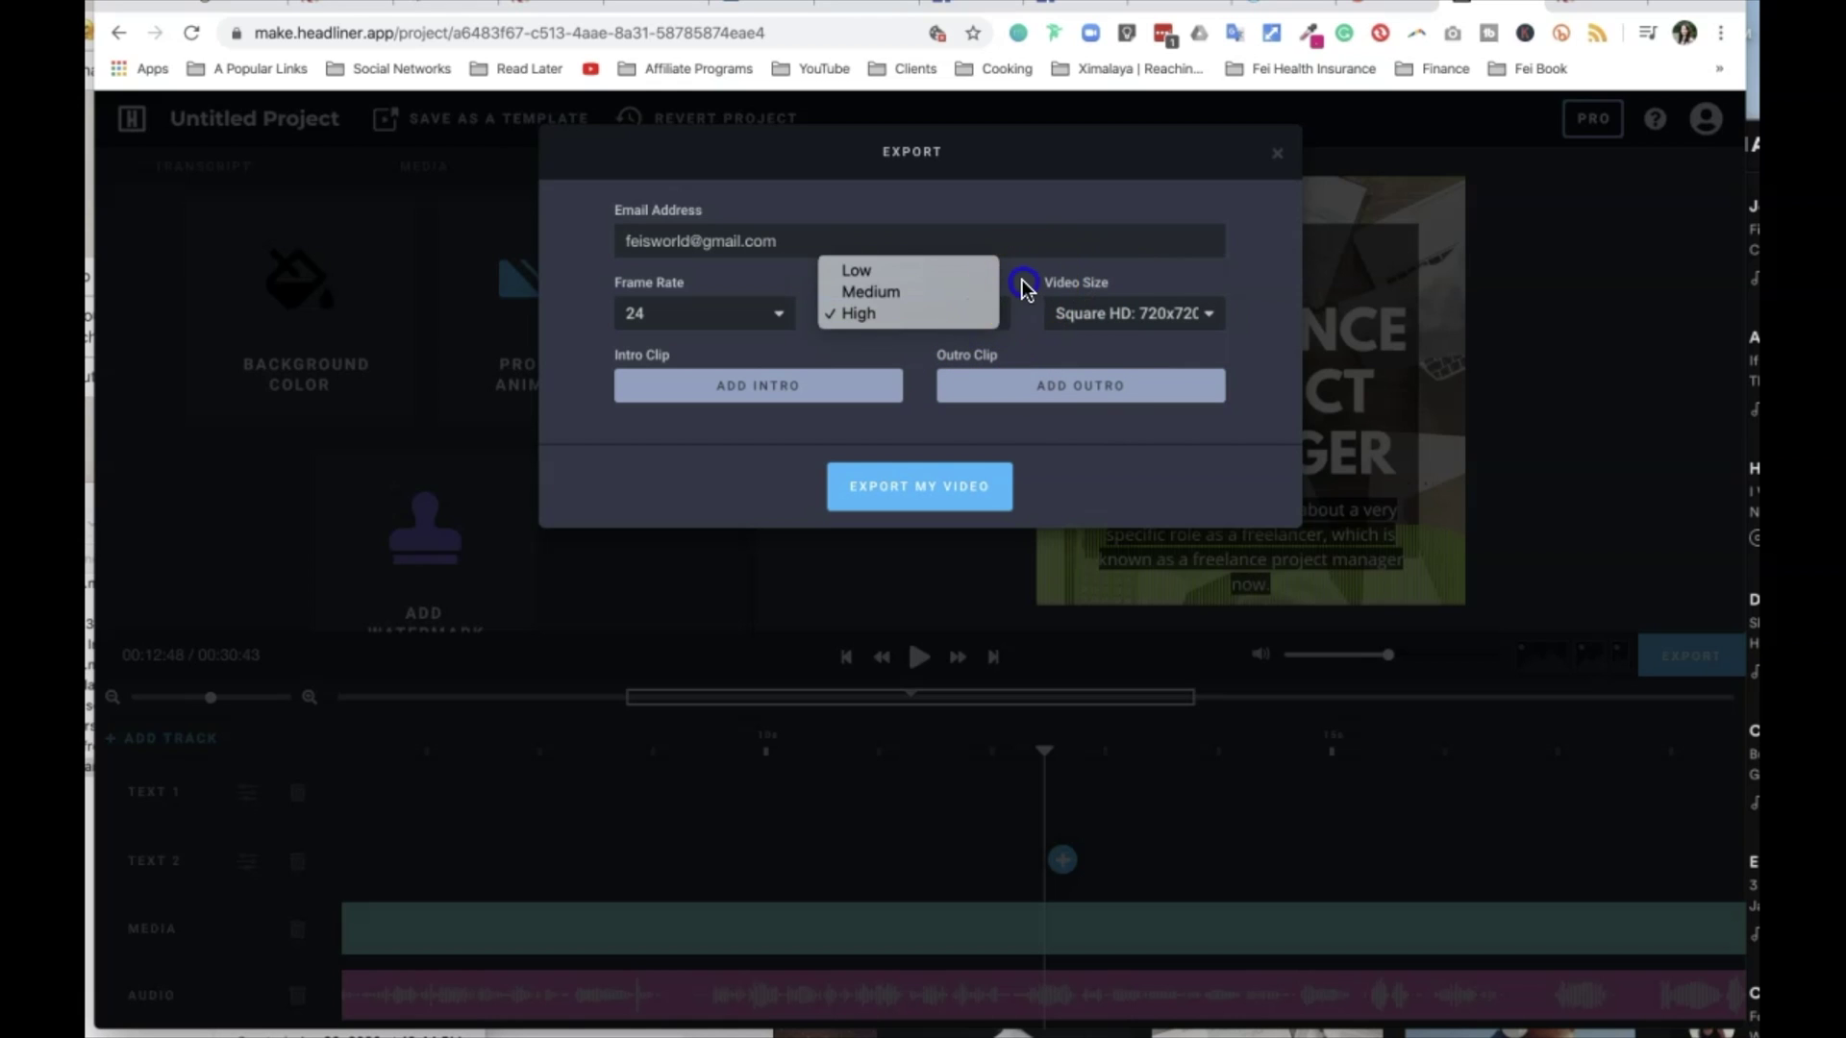
left_click(1022, 283)
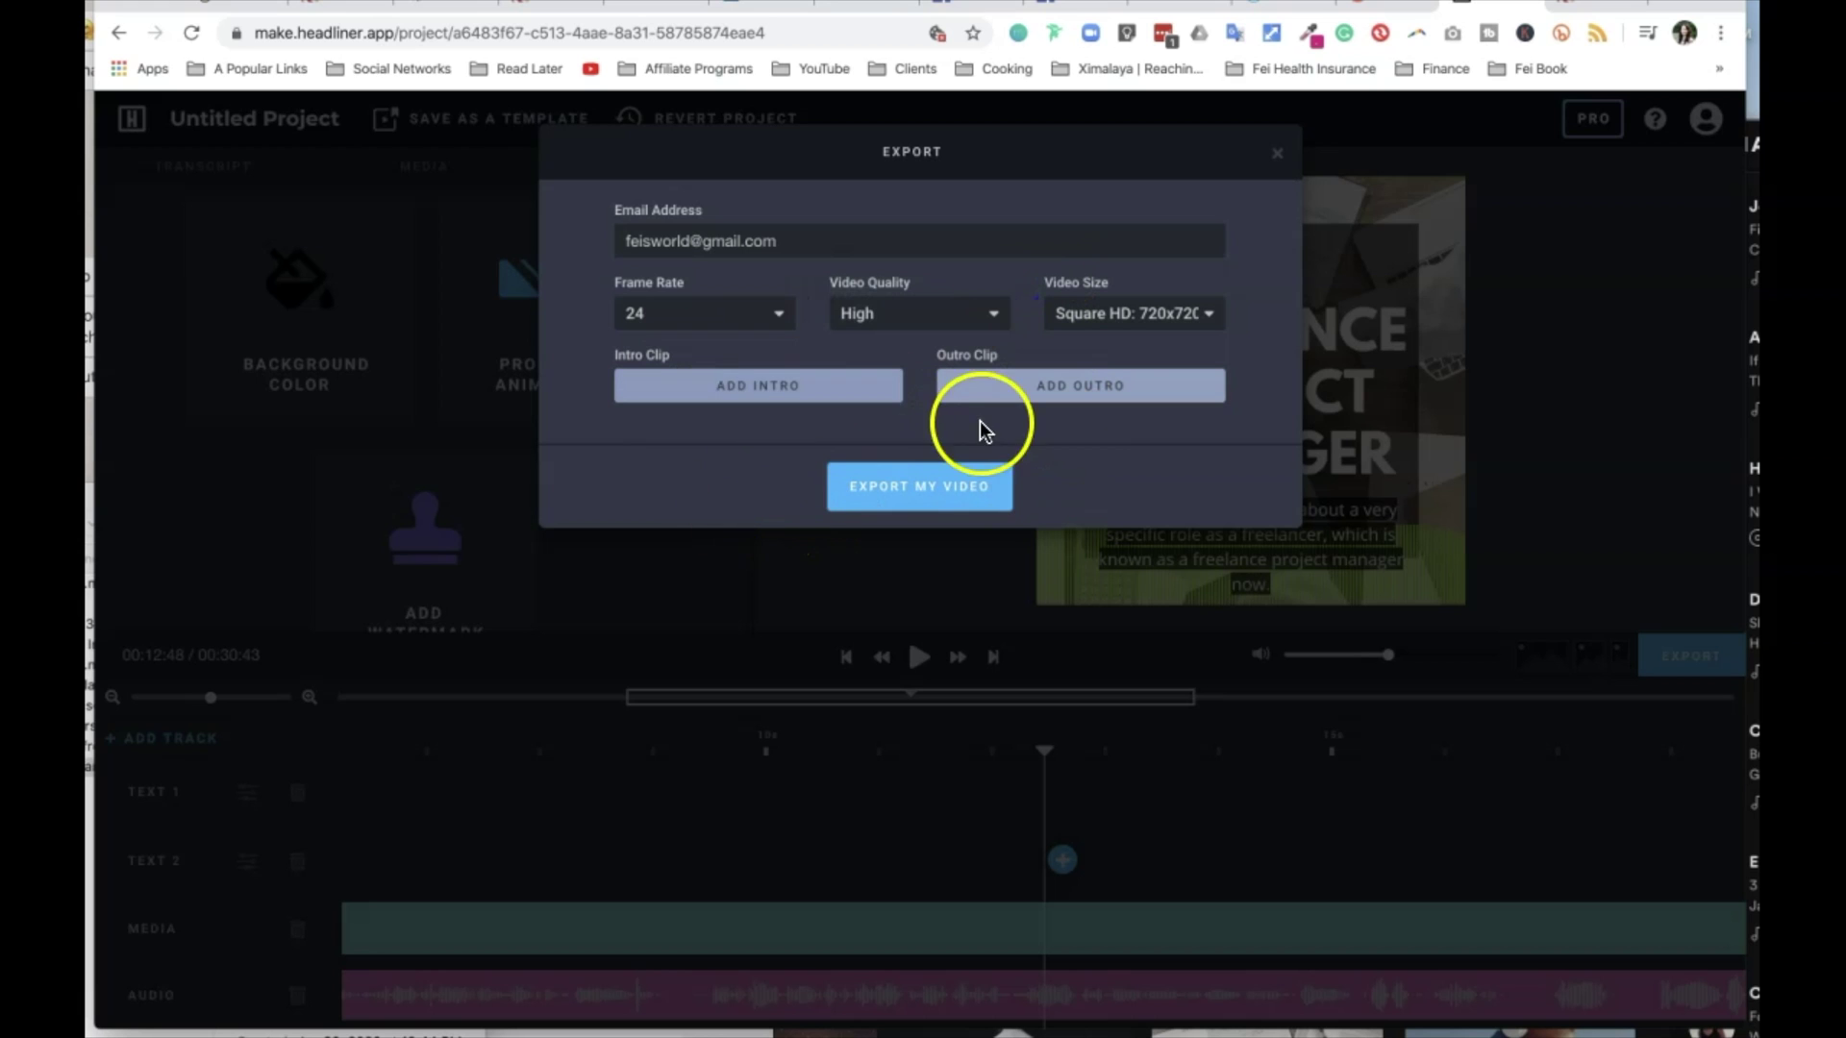
left_click(945, 511)
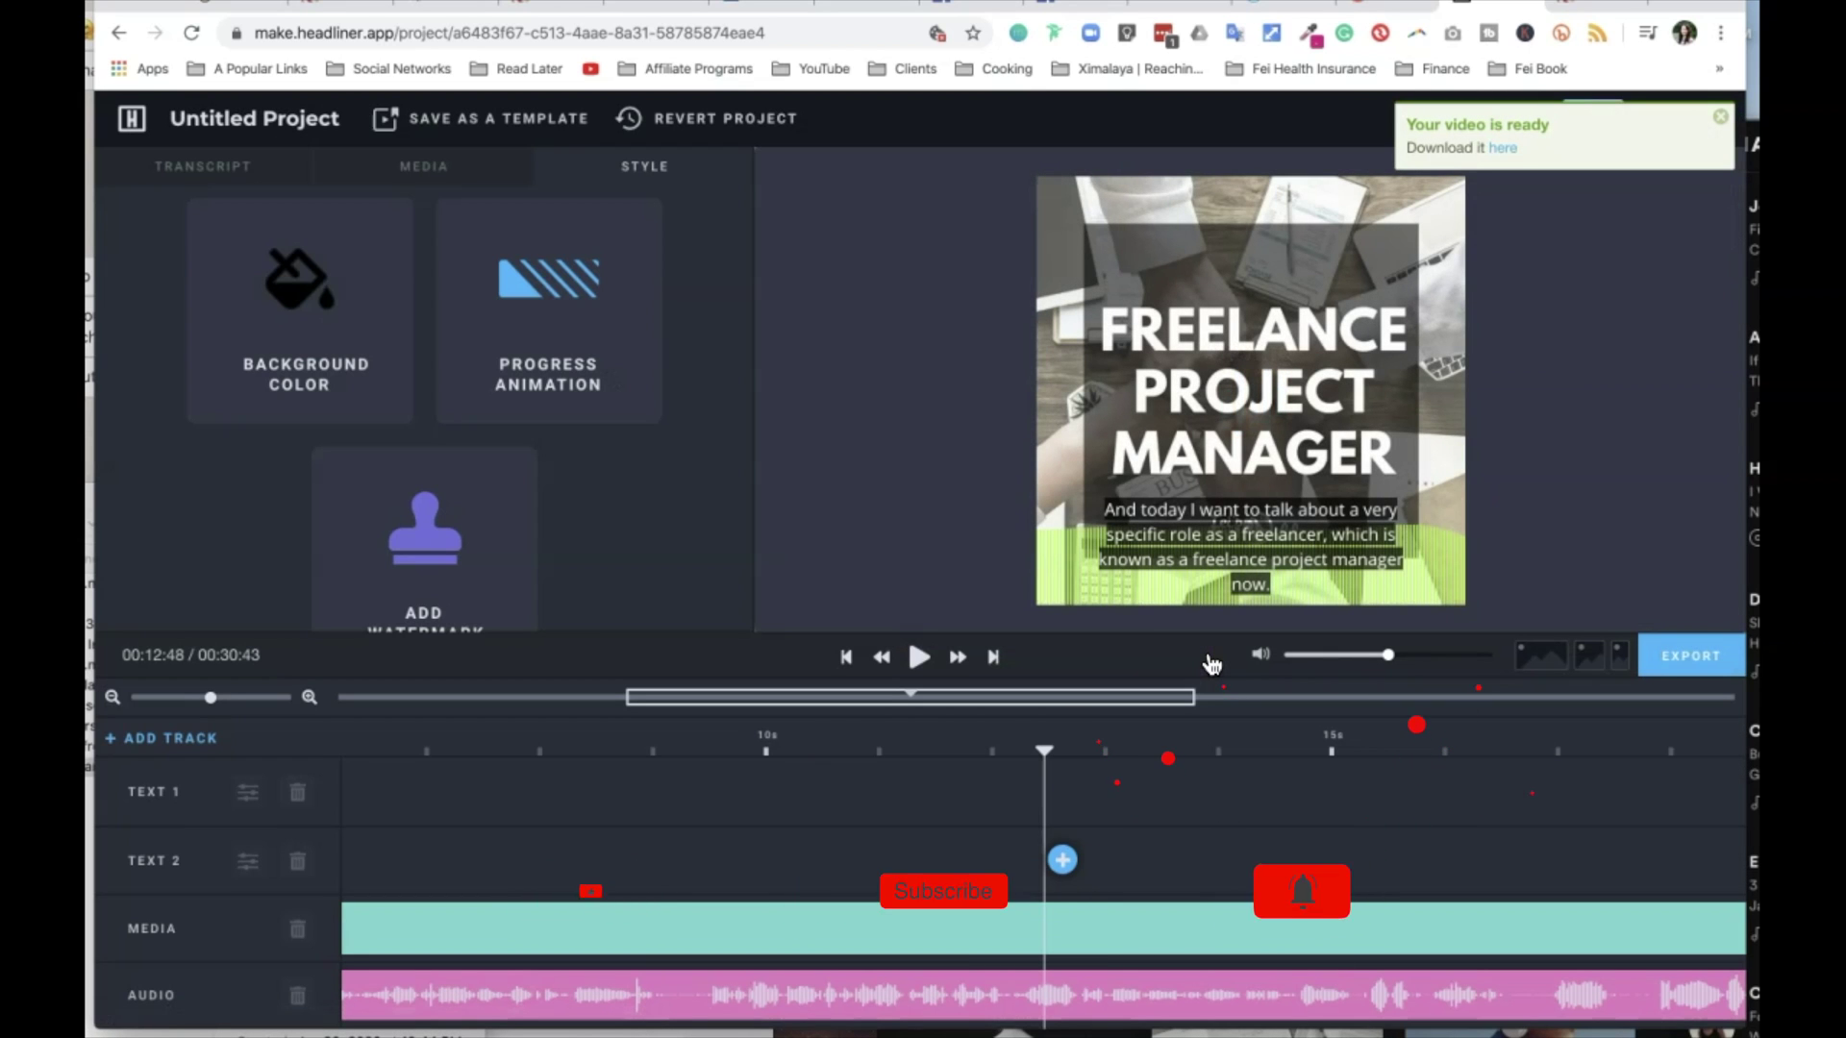
Step: Follow the 'here' link in the 'Your video is ready' notice to the download page
left_click(1501, 147)
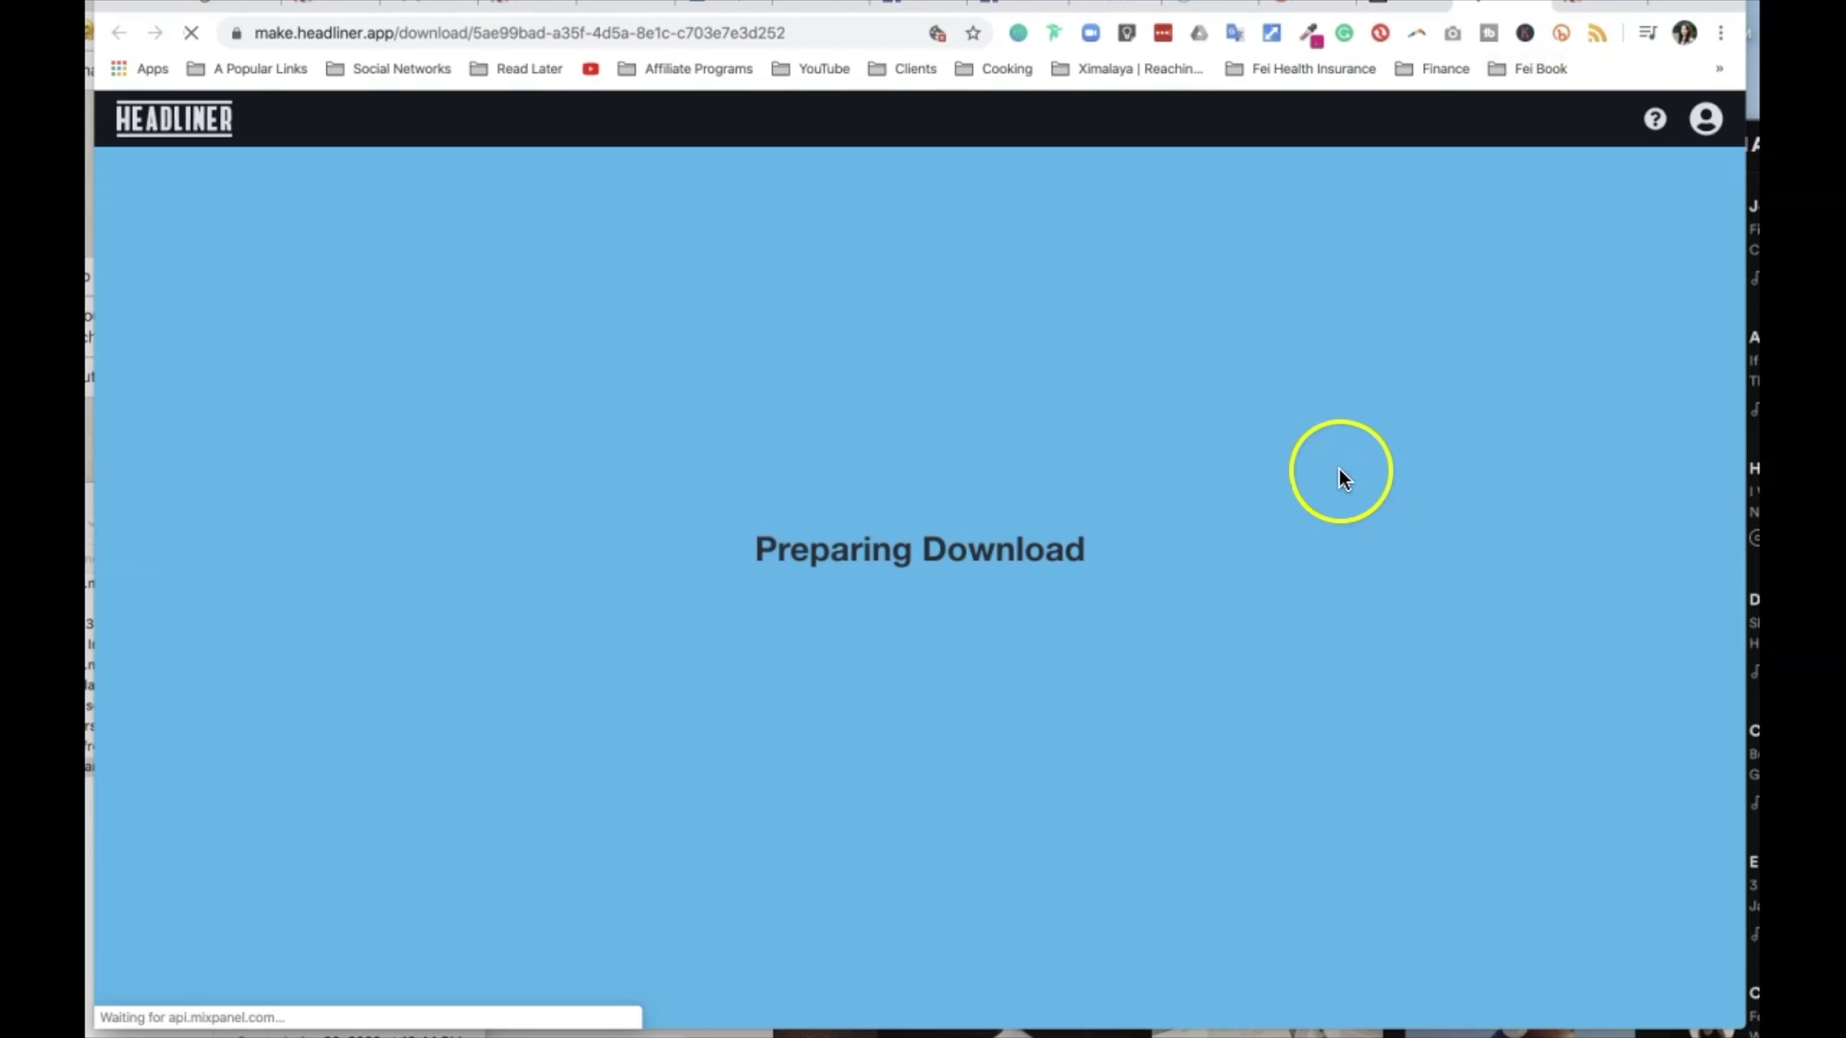